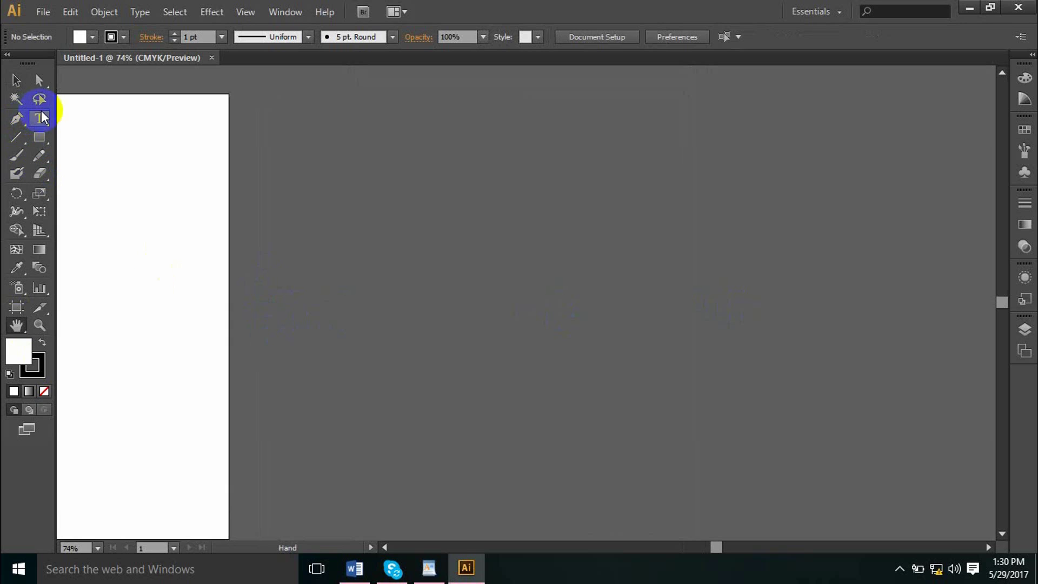
- Place the apple photo gettyimages-185071735.jpg on the canvas beside the artboard
{"action": "left_click", "coordinate": [42, 12]}
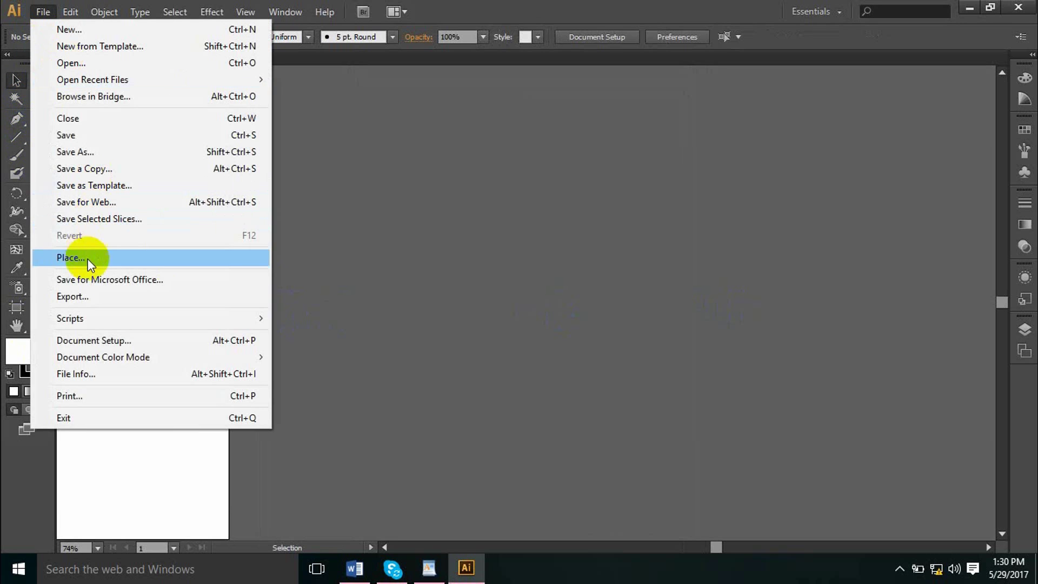
{"action": "left_click", "coordinate": [88, 260]}
{"action": "left_click", "coordinate": [120, 208]}
{"action": "left_click", "coordinate": [407, 283]}
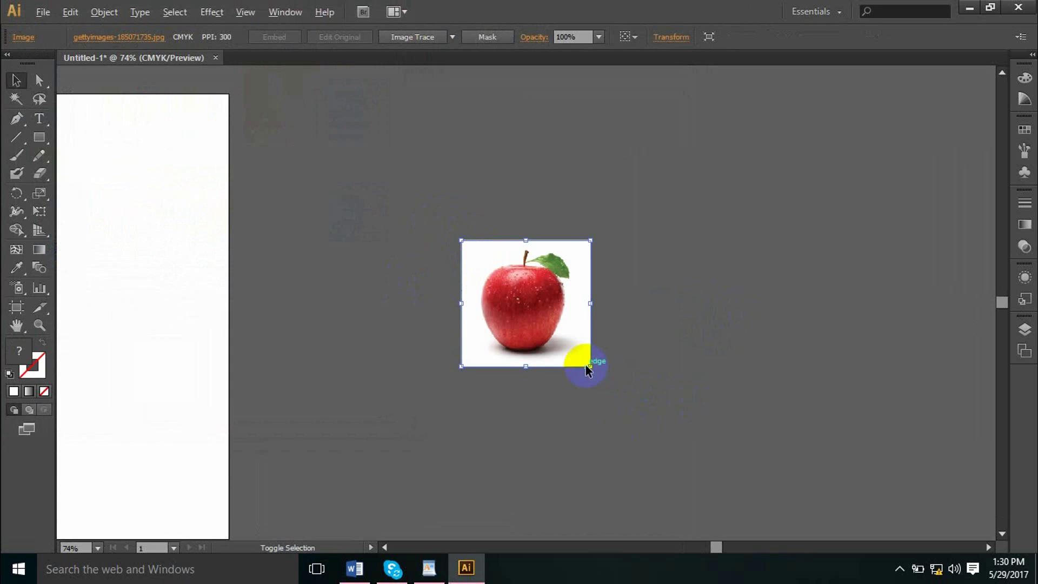
- Enlarge the placed apple photo to more than twice its size and move it farther from the artboard
{"action": "left_click_drag", "start_coordinate": [591, 367], "coordinate": [687, 456]}
{"action": "left_click", "coordinate": [806, 439]}
{"action": "left_click_drag", "start_coordinate": [556, 309], "coordinate": [780, 304]}
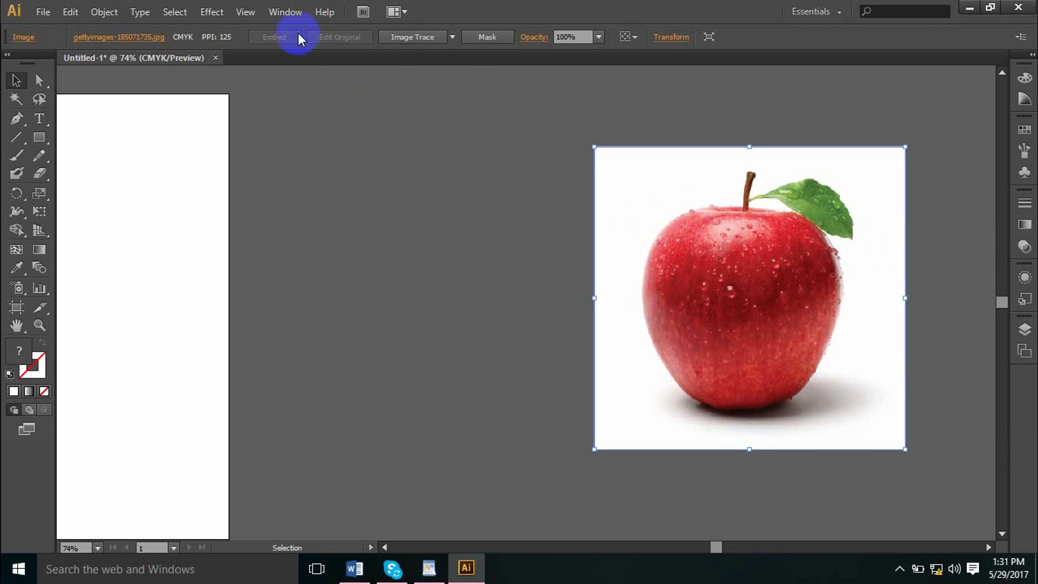
- Open the Layers panel
{"action": "left_click", "coordinate": [296, 16]}
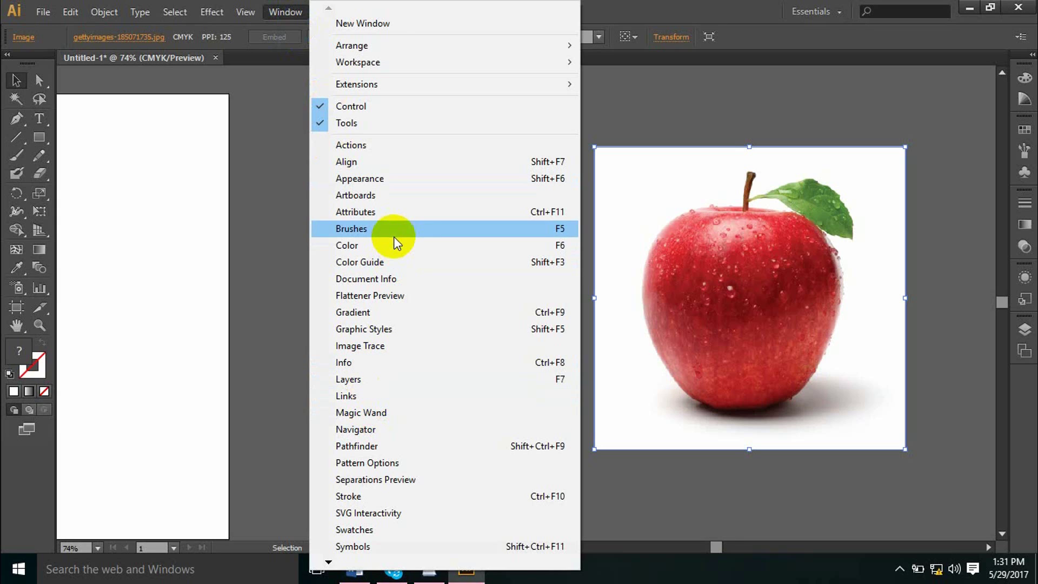
{"action": "left_click", "coordinate": [1024, 330]}
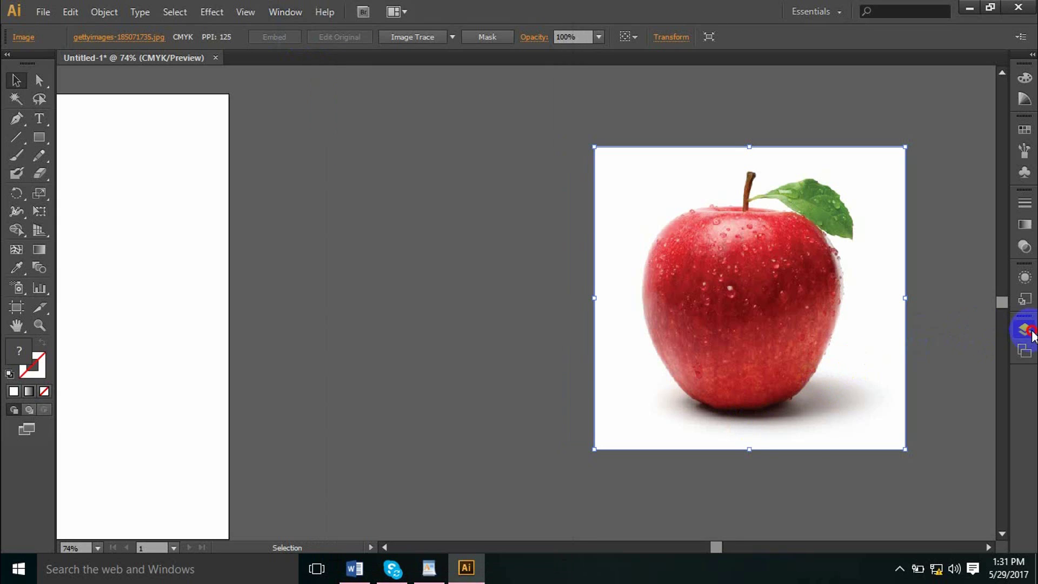
{"action": "left_click", "coordinate": [1024, 329]}
- Move the apple photo clear of the Layers panel, enlarge it slightly about its centre, and deselect it
{"action": "left_click_drag", "start_coordinate": [718, 268], "coordinate": [517, 245]}
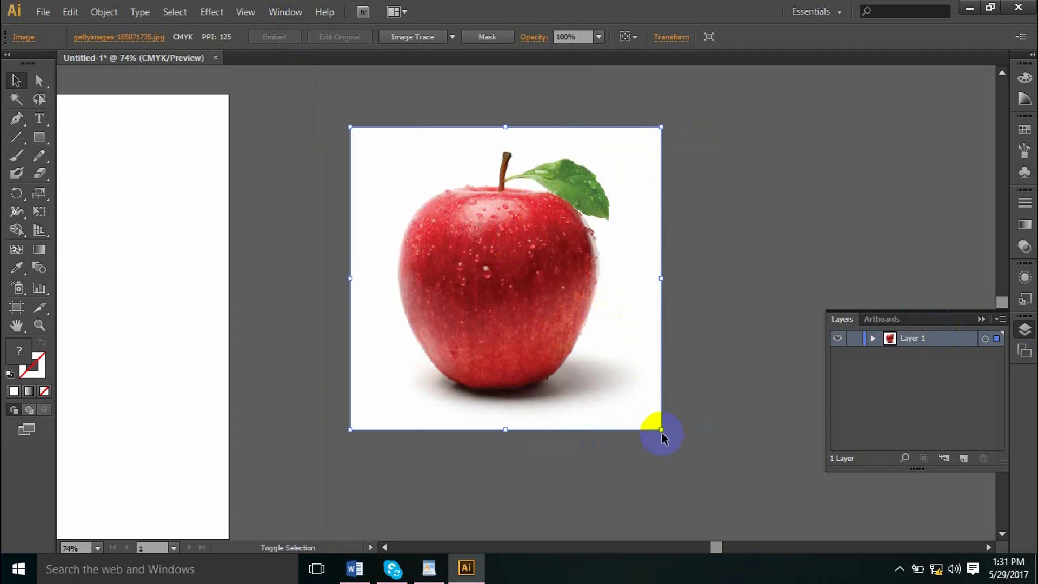
{"action": "left_click_drag", "start_coordinate": [661, 432], "coordinate": [691, 459]}
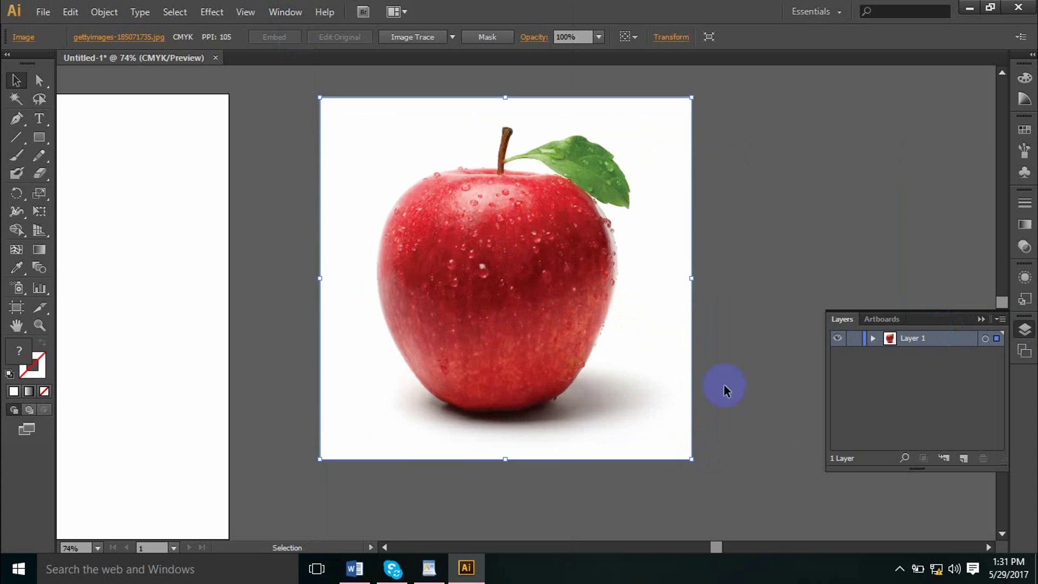
{"action": "left_click", "coordinate": [745, 338]}
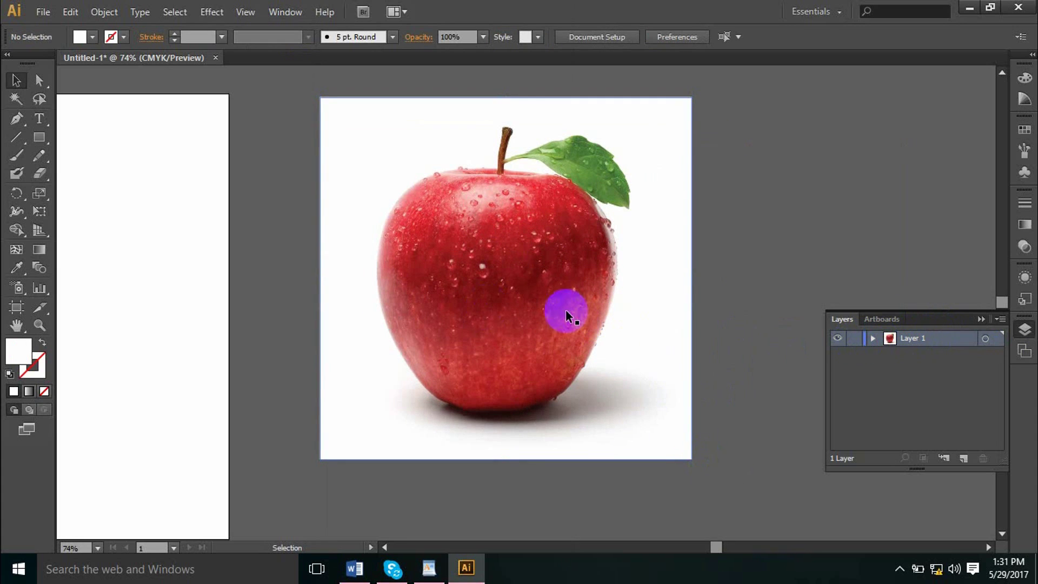
- Add a new layer above the photo's layer and lock Layer 1
{"action": "left_click", "coordinate": [964, 459]}
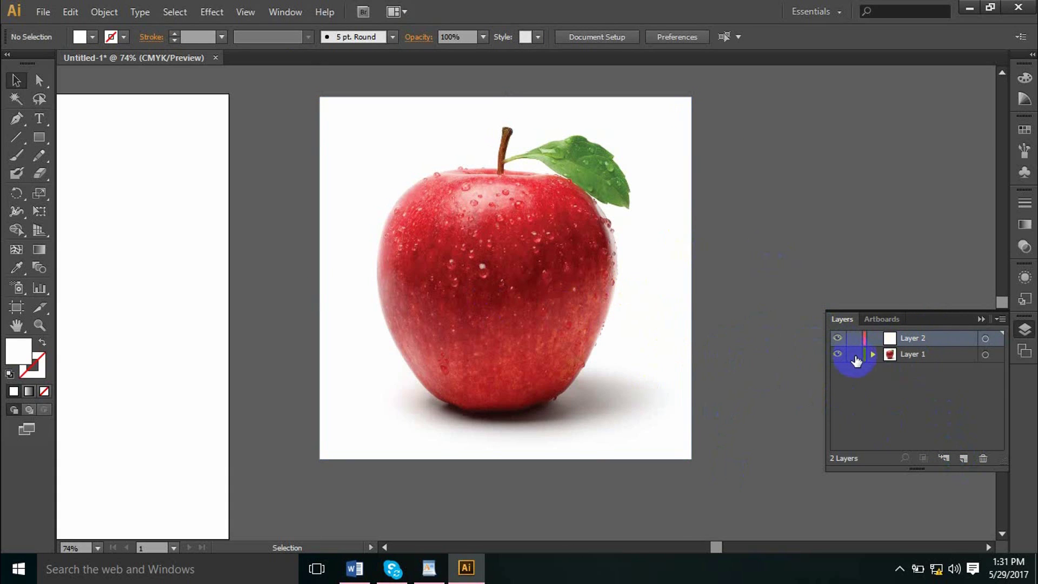
{"action": "left_click", "coordinate": [907, 355]}
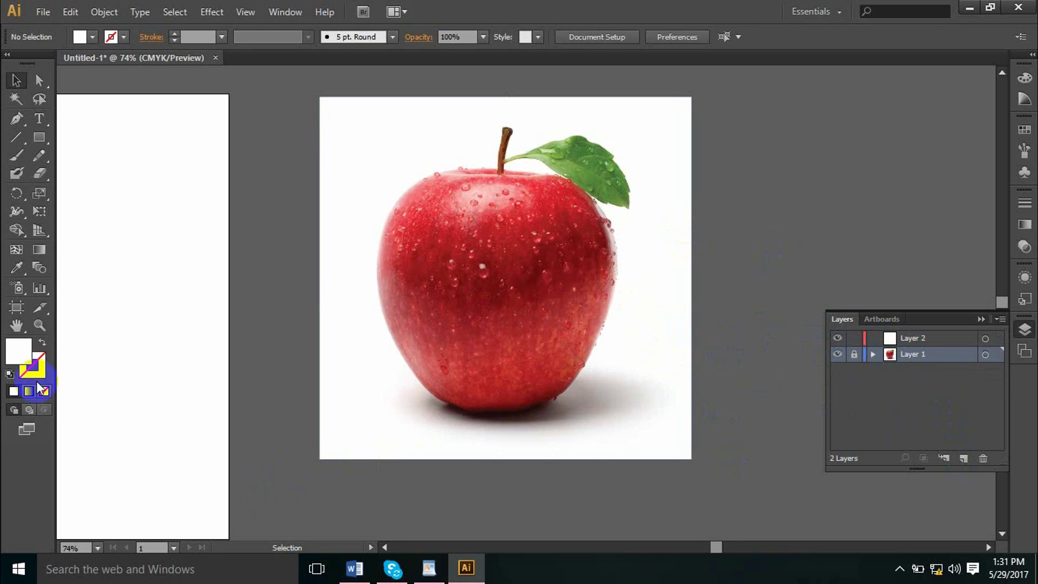
- Draw a white, strokeless rectangle on Layer 2 that covers most of the apple
{"action": "left_click", "coordinate": [39, 138]}
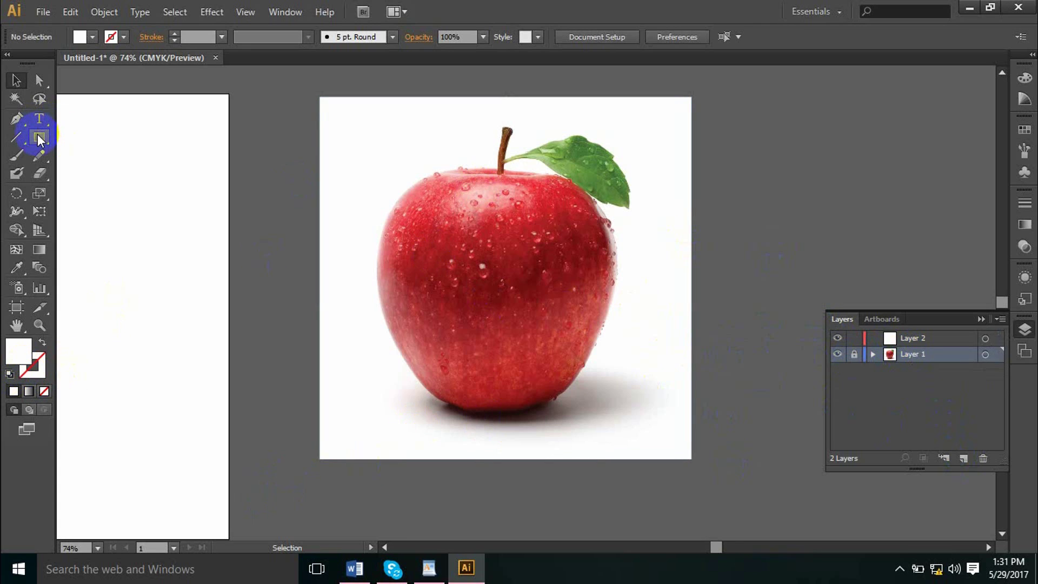
{"action": "left_click_drag", "start_coordinate": [37, 138], "coordinate": [74, 137]}
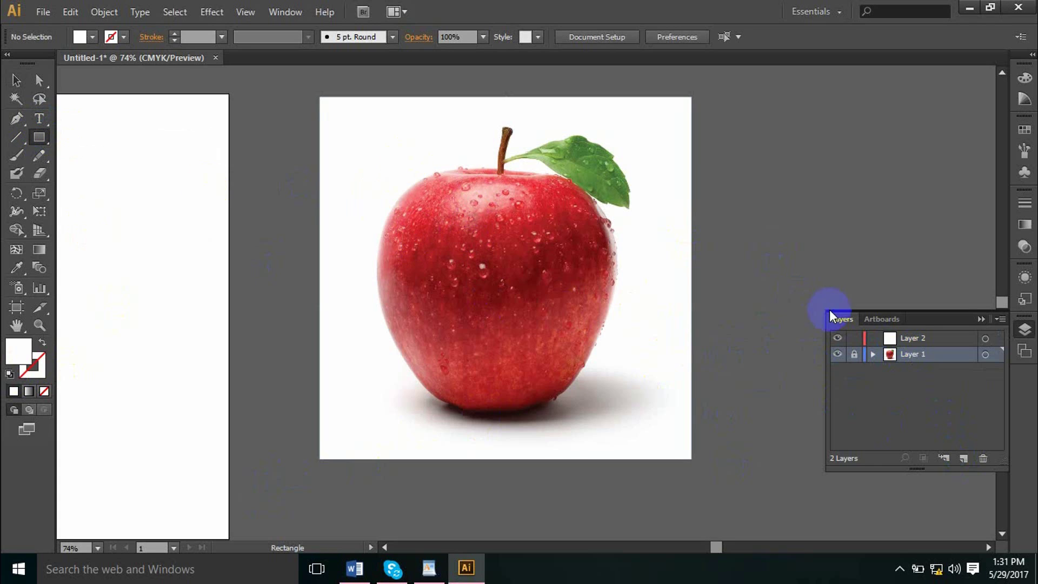
{"action": "left_click", "coordinate": [911, 339]}
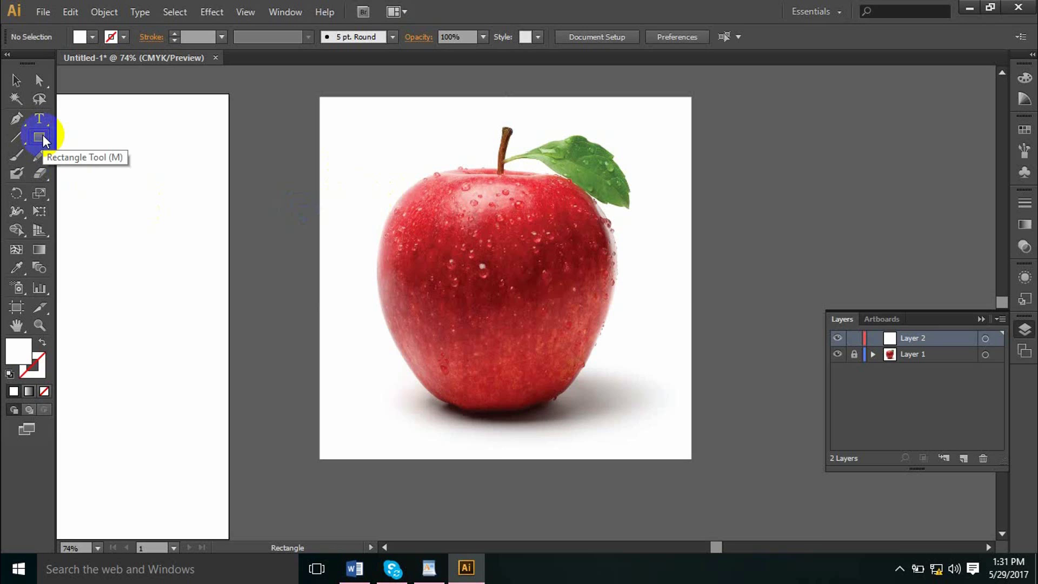
{"action": "left_click_drag", "start_coordinate": [371, 153], "coordinate": [635, 417]}
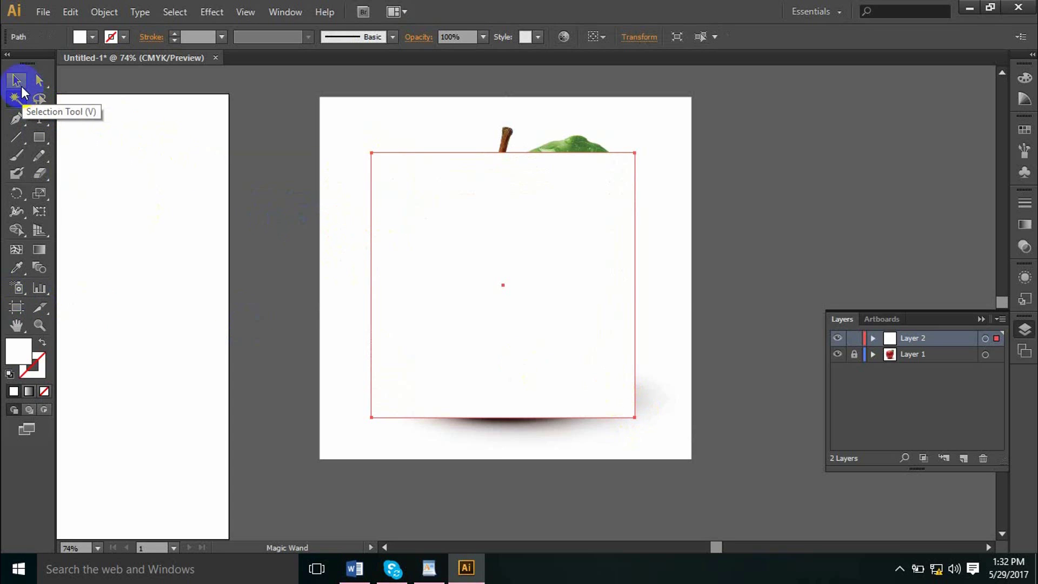
- Rotate the rectangle slightly counterclockwise to match the apple's tilt and shift it over the apple's body
{"action": "left_click", "coordinate": [16, 80]}
{"action": "left_click", "coordinate": [16, 192]}
{"action": "left_click_drag", "start_coordinate": [382, 167], "coordinate": [364, 143]}
{"action": "left_click", "coordinate": [16, 81]}
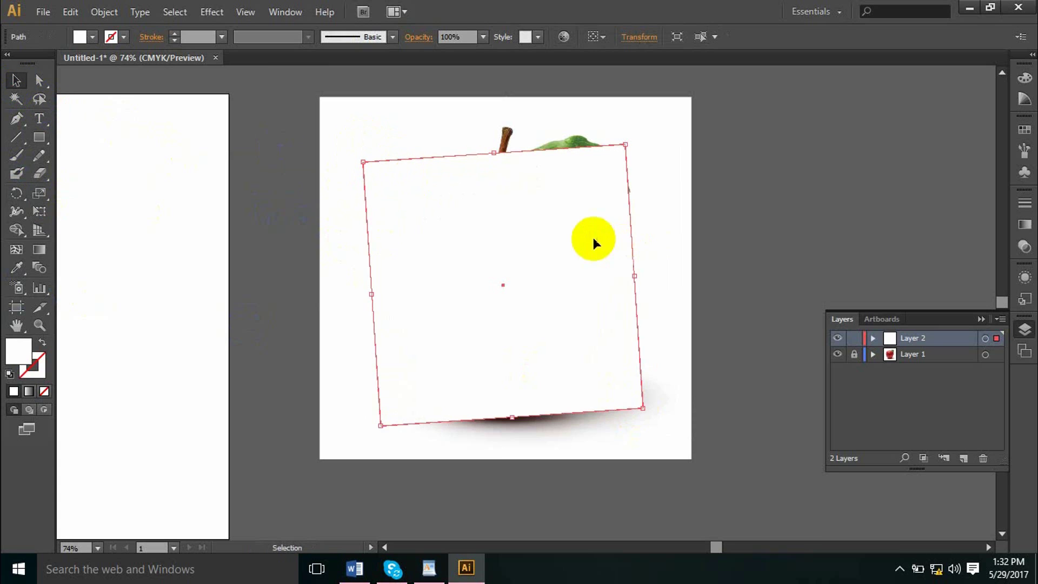
{"action": "left_click_drag", "start_coordinate": [584, 241], "coordinate": [591, 245]}
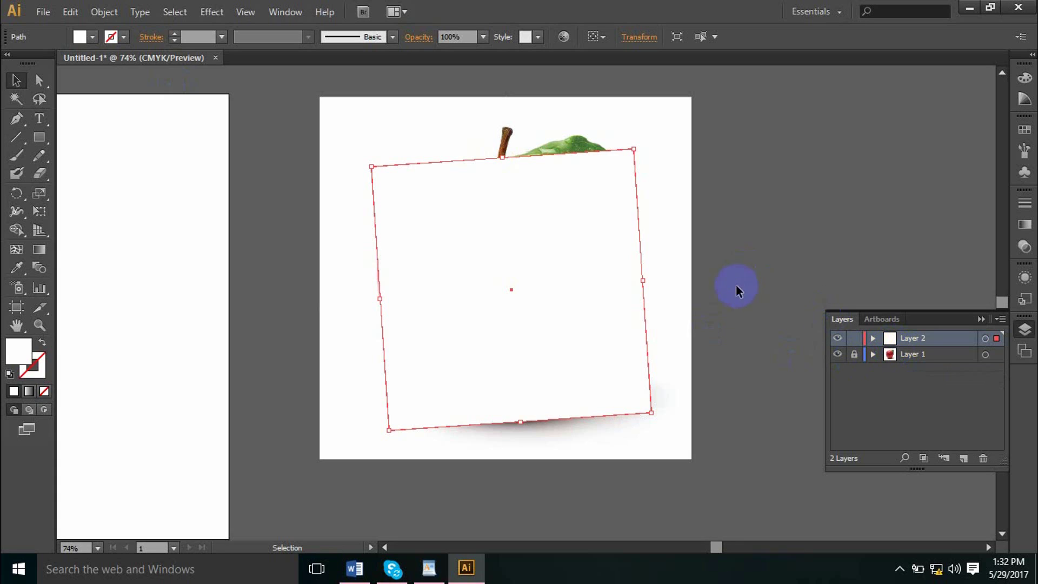
- Show Layer 2 in outline view and add a mesh point at the rectangle's centre with the Mesh tool
{"action": "key", "text": "a"}
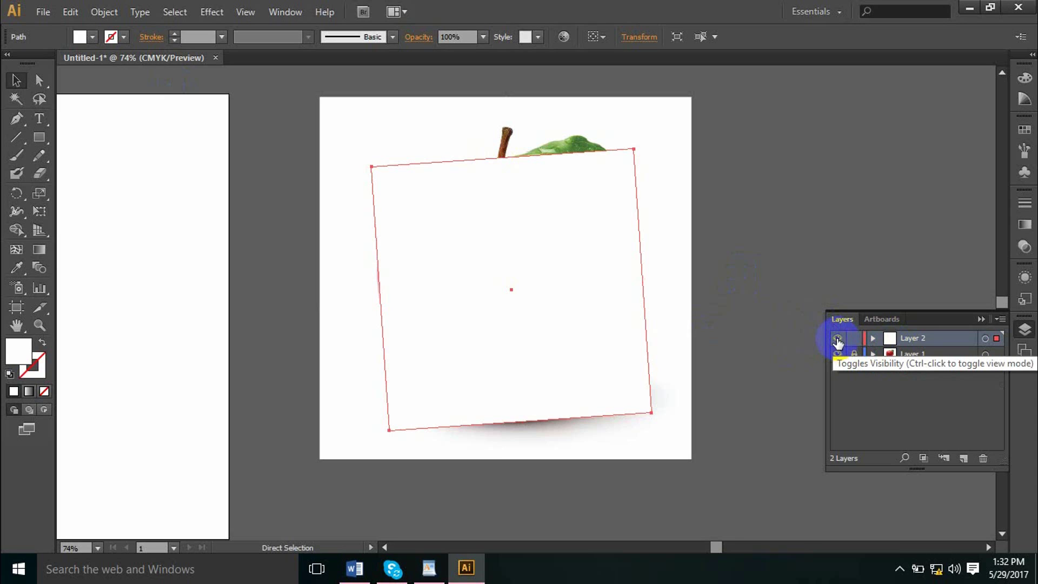
{"action": "left_click", "coordinate": [838, 341], "text": "ctrl"}
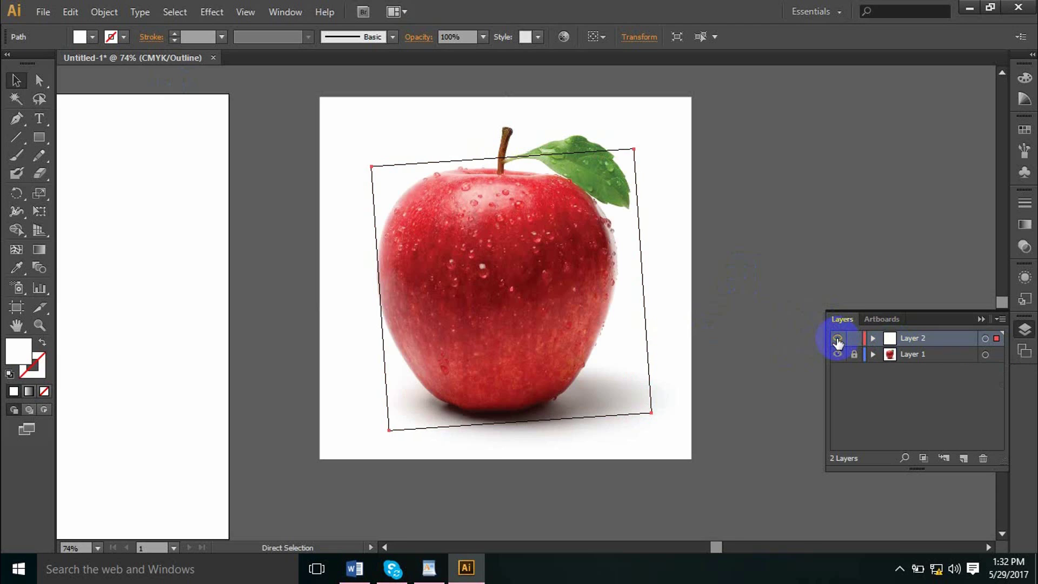
{"action": "left_click", "coordinate": [16, 249]}
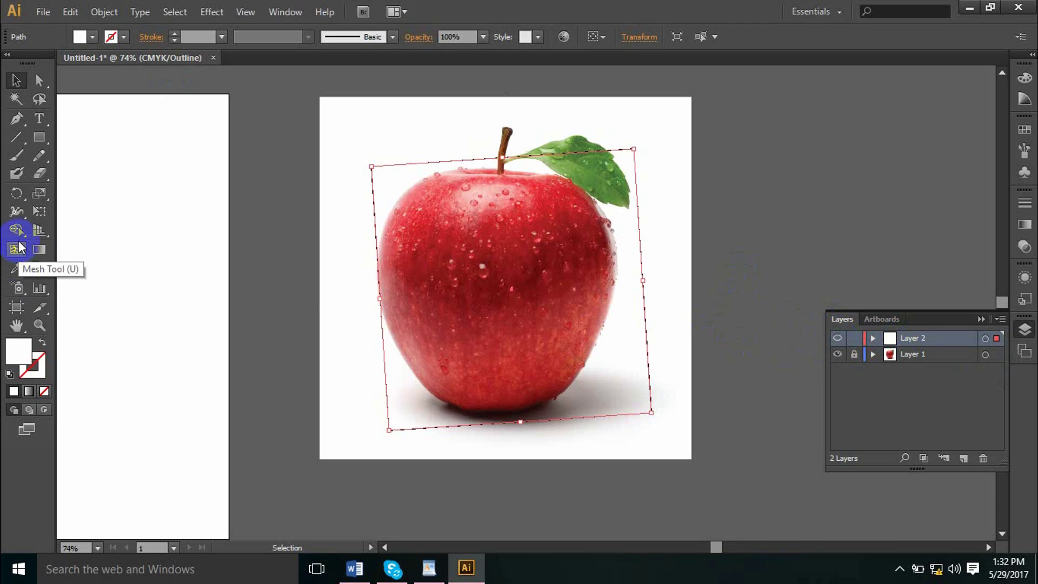
{"action": "left_click", "coordinate": [512, 291]}
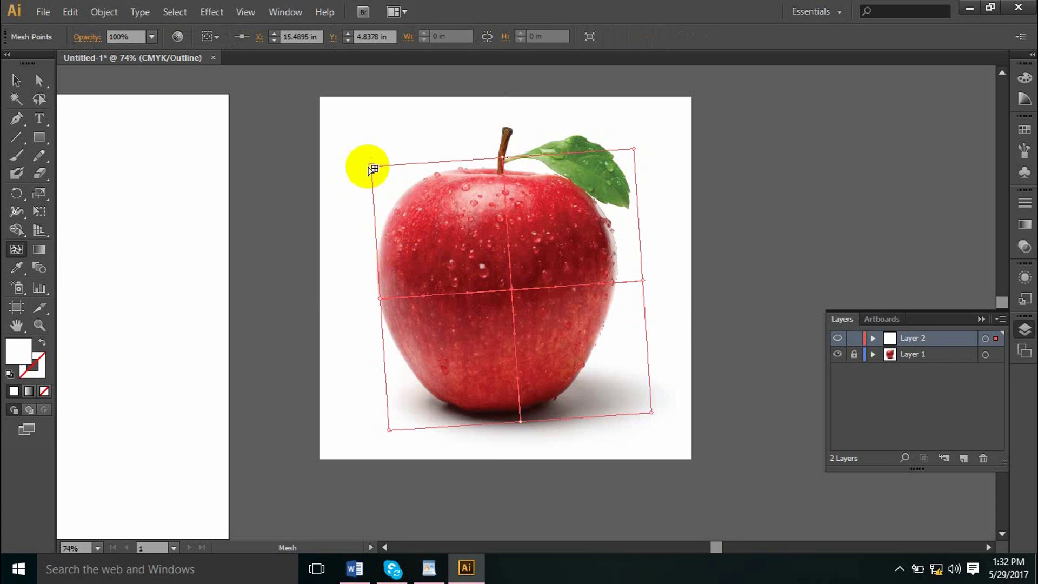
- Move the upper-left mesh corner onto the apple's shoulder and swing its handles along the apple's contour
{"action": "left_click_drag", "start_coordinate": [372, 169], "coordinate": [402, 191]}
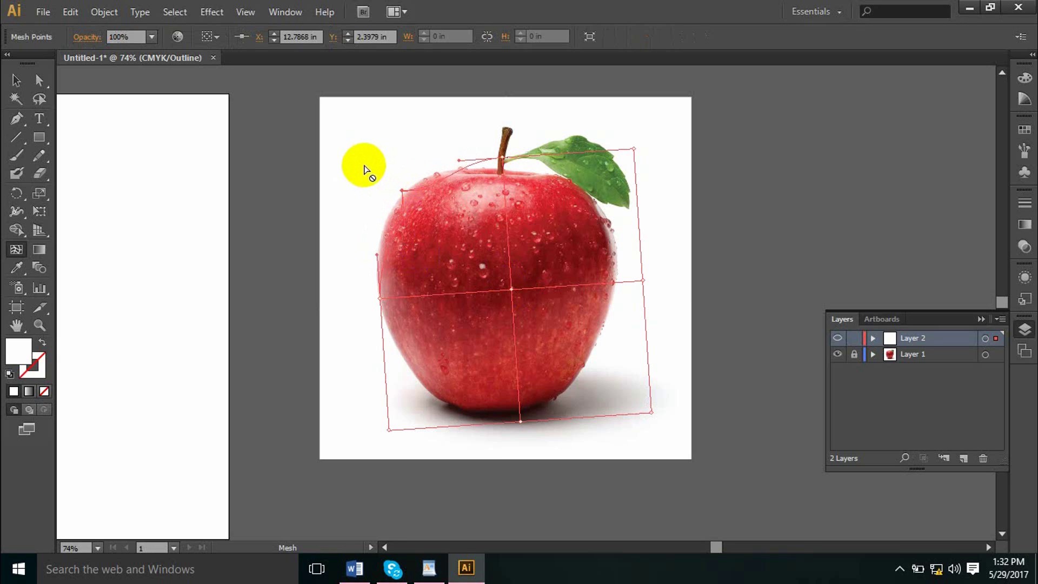
{"action": "left_click_drag", "start_coordinate": [320, 152], "coordinate": [701, 394]}
{"action": "scroll", "coordinate": [498, 331], "scroll_direction": "up", "scroll_amount": 4}
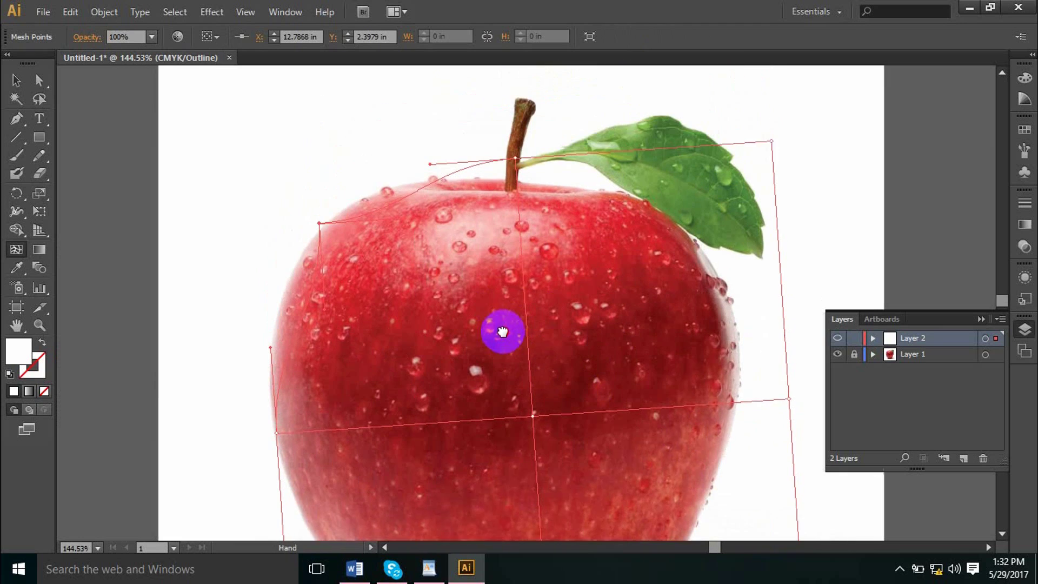
{"action": "left_click_drag", "start_coordinate": [410, 249], "coordinate": [424, 201]}
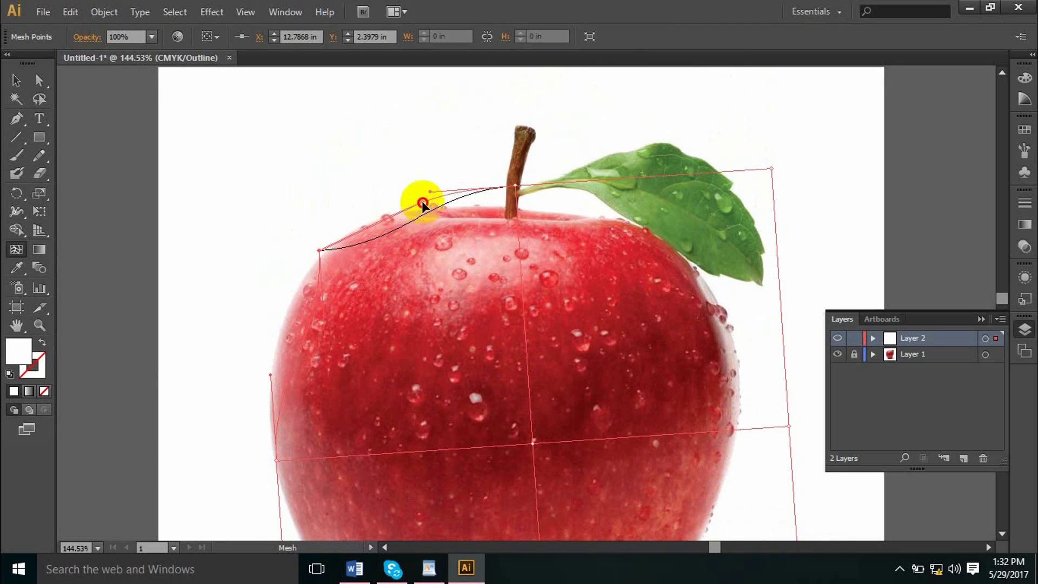
{"action": "left_click_drag", "start_coordinate": [328, 337], "coordinate": [233, 350]}
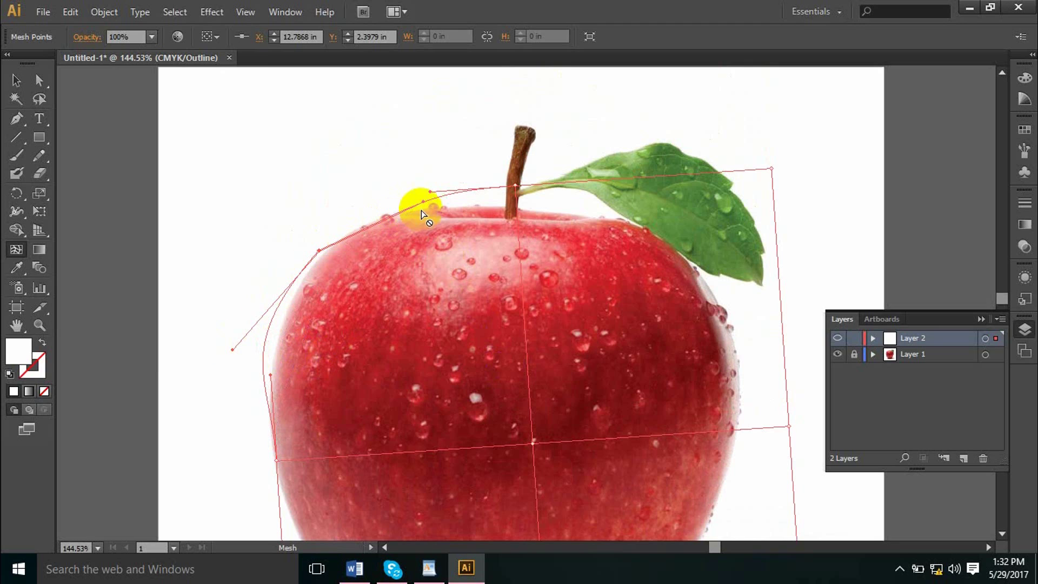
- Refine the upper-left mesh corner and its handles against the apple's edge, and move the top centre mesh point onto the rim
{"action": "left_click_drag", "start_coordinate": [424, 201], "coordinate": [330, 250]}
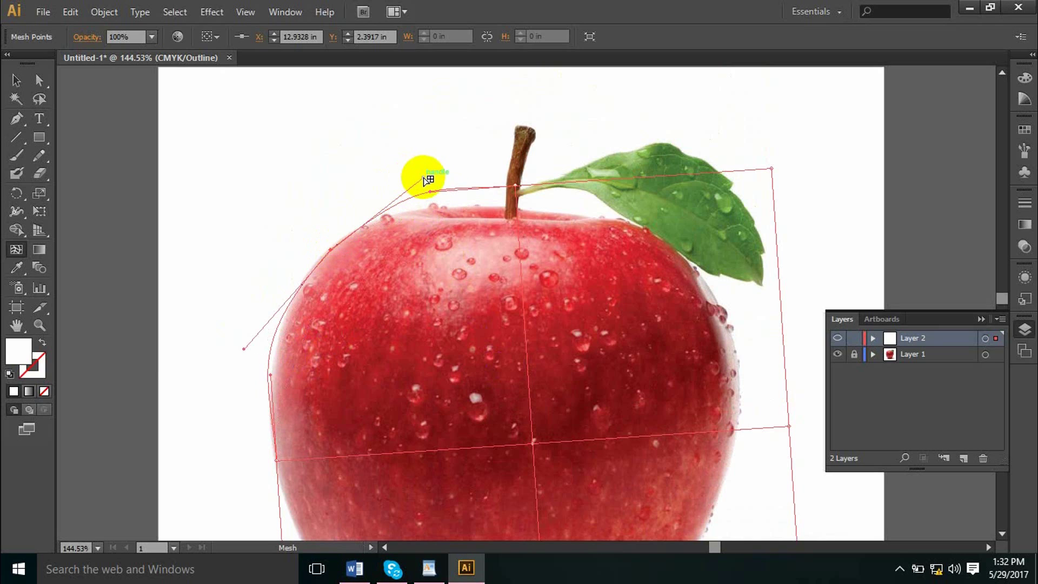
{"action": "left_click_drag", "start_coordinate": [423, 177], "coordinate": [359, 218]}
{"action": "left_click_drag", "start_coordinate": [244, 349], "coordinate": [253, 363]}
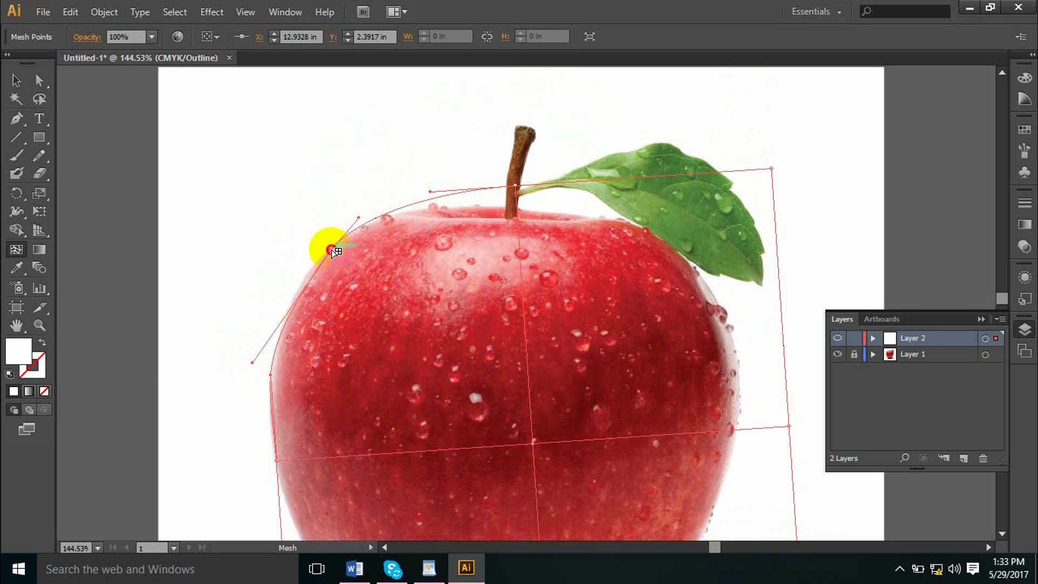
{"action": "left_click_drag", "start_coordinate": [331, 250], "coordinate": [320, 255]}
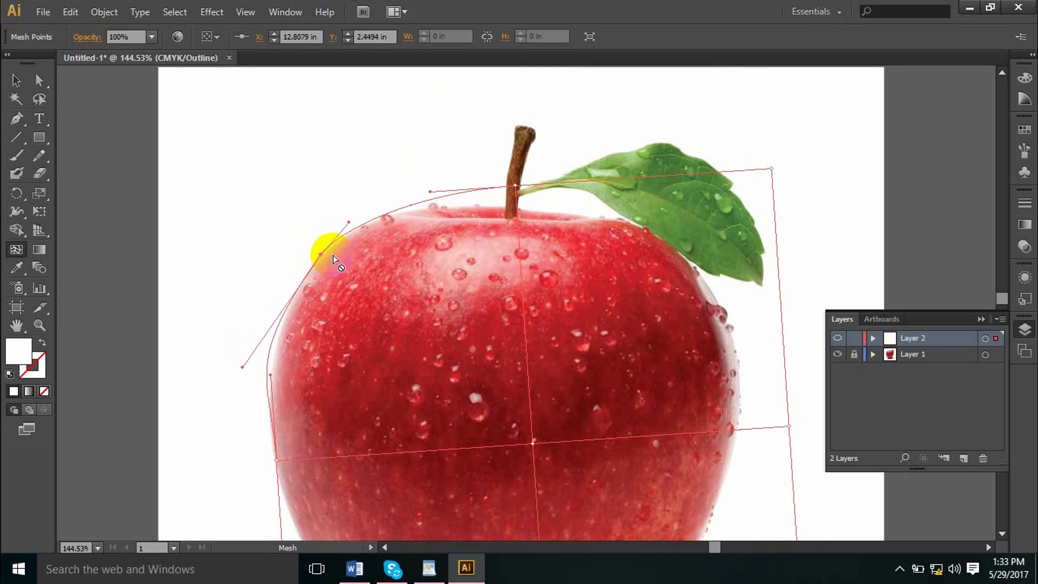
{"action": "left_click_drag", "start_coordinate": [244, 368], "coordinate": [256, 368]}
{"action": "left_click_drag", "start_coordinate": [514, 189], "coordinate": [478, 204]}
{"action": "left_click", "coordinate": [770, 171]}
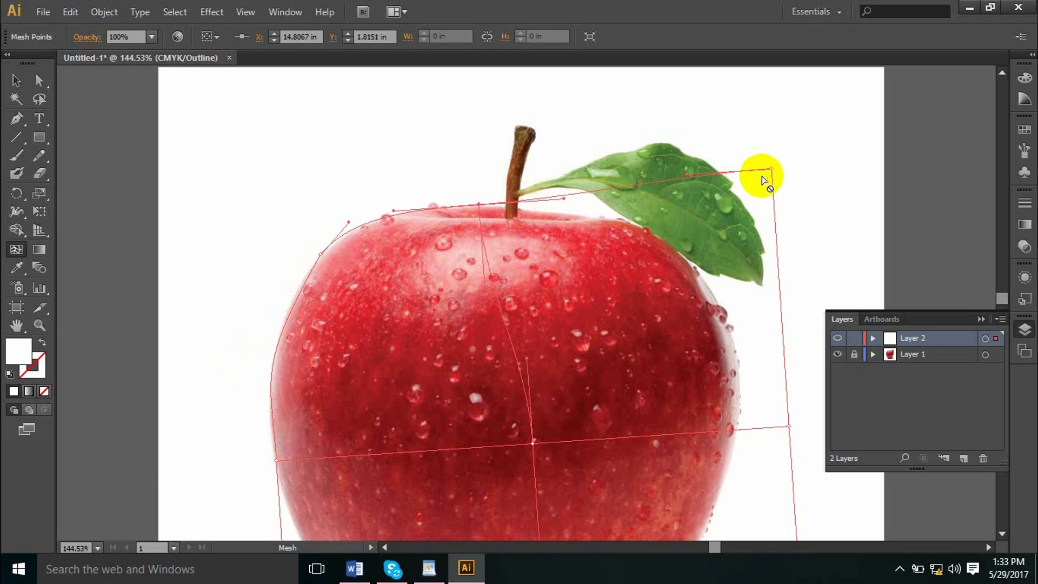
- Move the lower-left mesh corner onto the apple's lower edge and align its handles with the contour
{"action": "scroll", "coordinate": [440, 378], "scroll_direction": "down", "scroll_amount": 3}
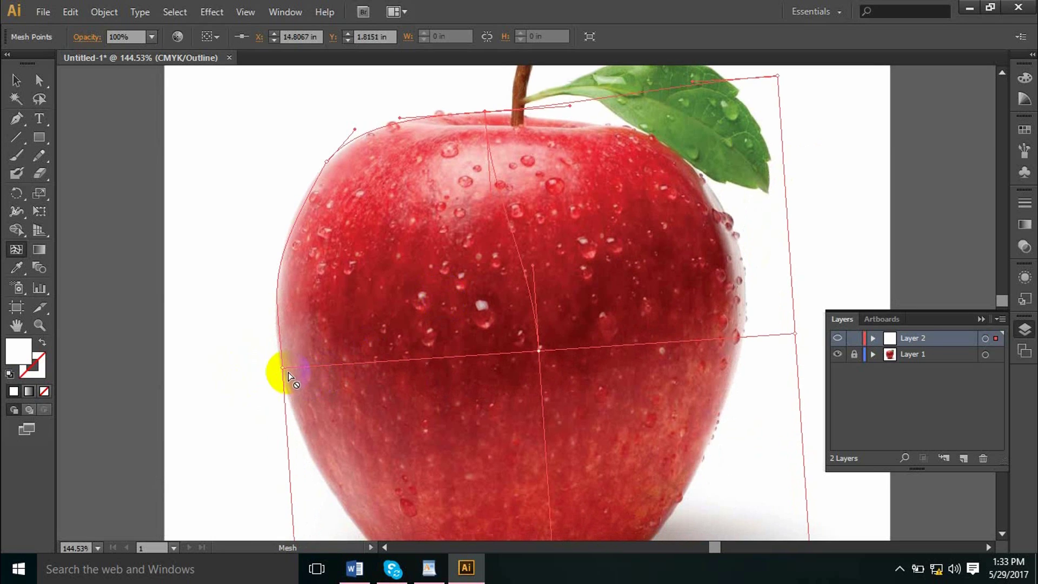
{"action": "left_click", "coordinate": [280, 367]}
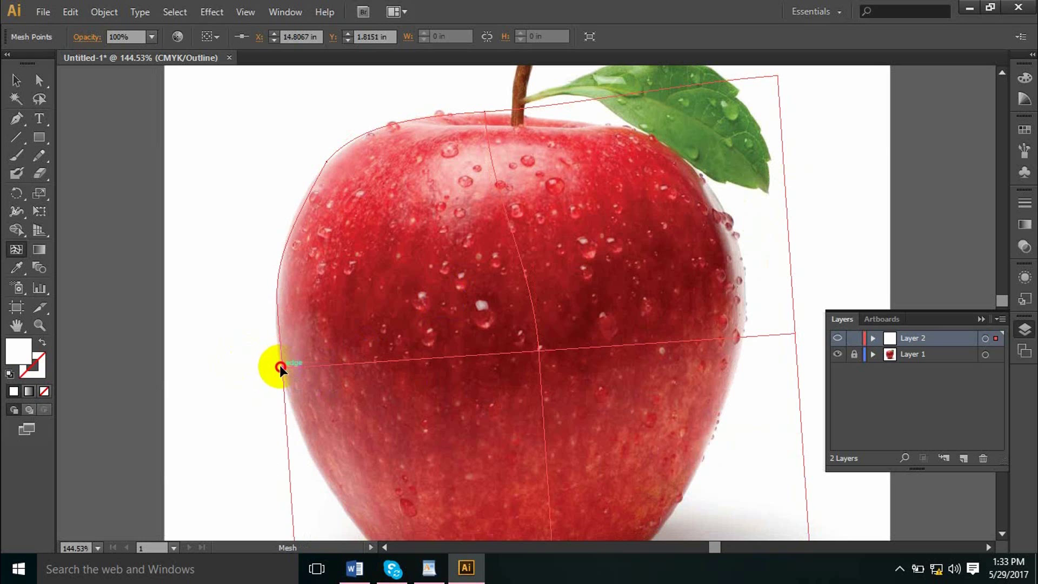
{"action": "scroll", "coordinate": [324, 329], "scroll_direction": "down", "scroll_amount": 6}
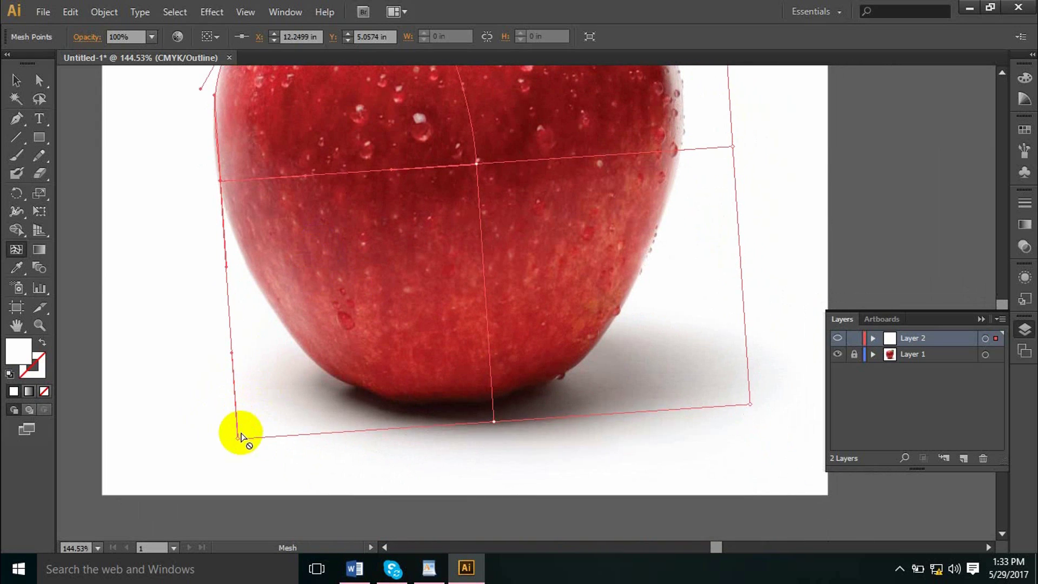
{"action": "left_click_drag", "start_coordinate": [241, 436], "coordinate": [335, 380]}
{"action": "left_click_drag", "start_coordinate": [425, 375], "coordinate": [433, 411]}
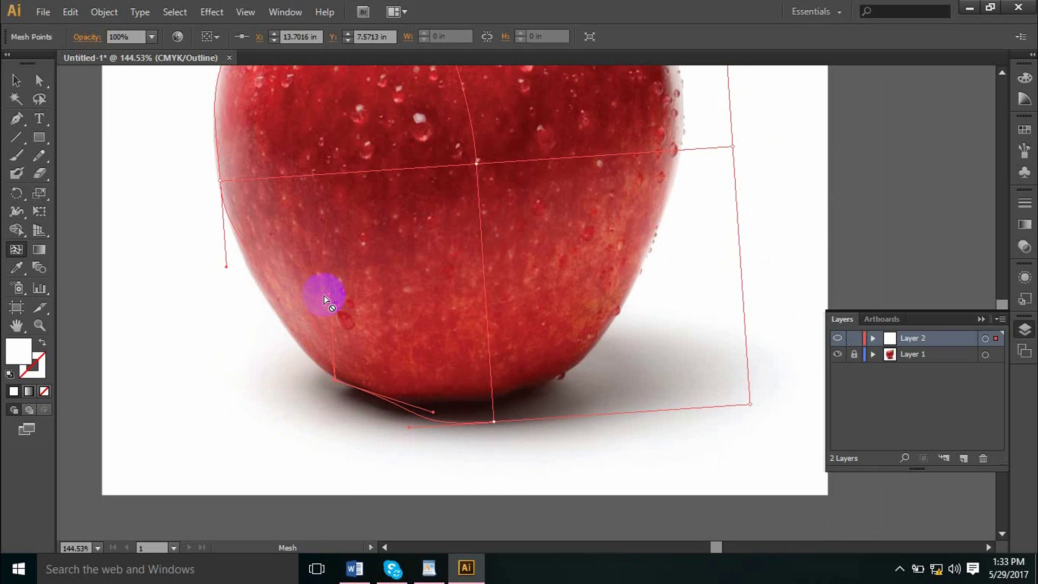
{"action": "left_click_drag", "start_coordinate": [327, 296], "coordinate": [302, 352]}
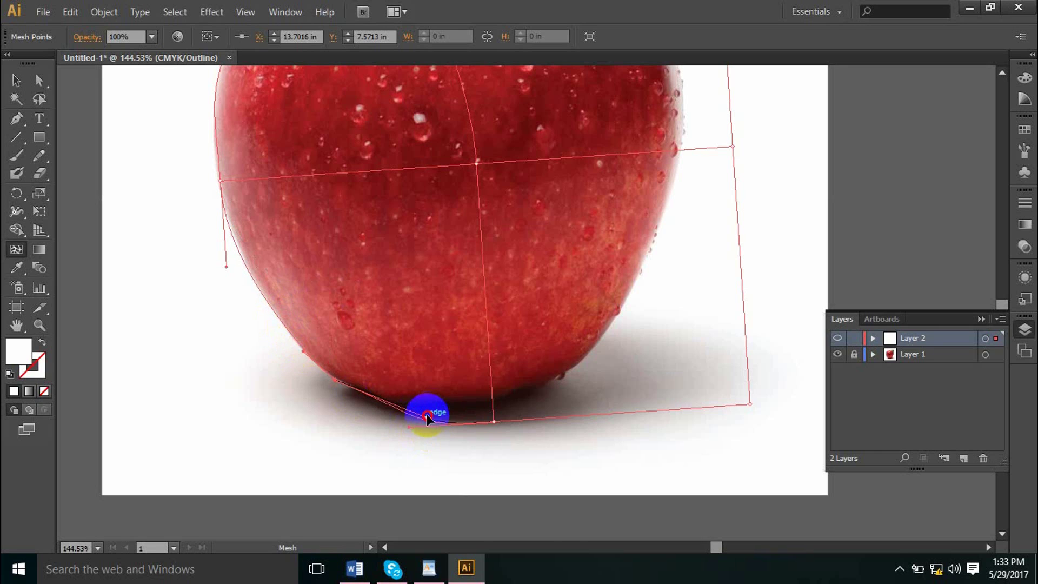
- Move the bottom centre mesh point and the lower-right corner onto the apple's edge, aligning the corner's lower handle with the contour
{"action": "left_click_drag", "start_coordinate": [494, 421], "coordinate": [494, 399]}
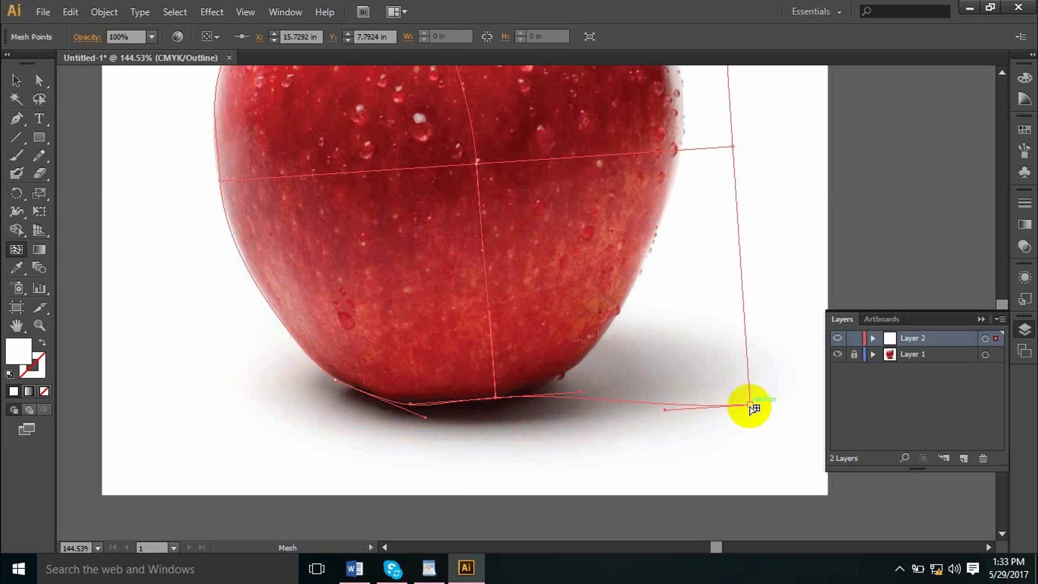
{"action": "left_click_drag", "start_coordinate": [749, 404], "coordinate": [621, 314]}
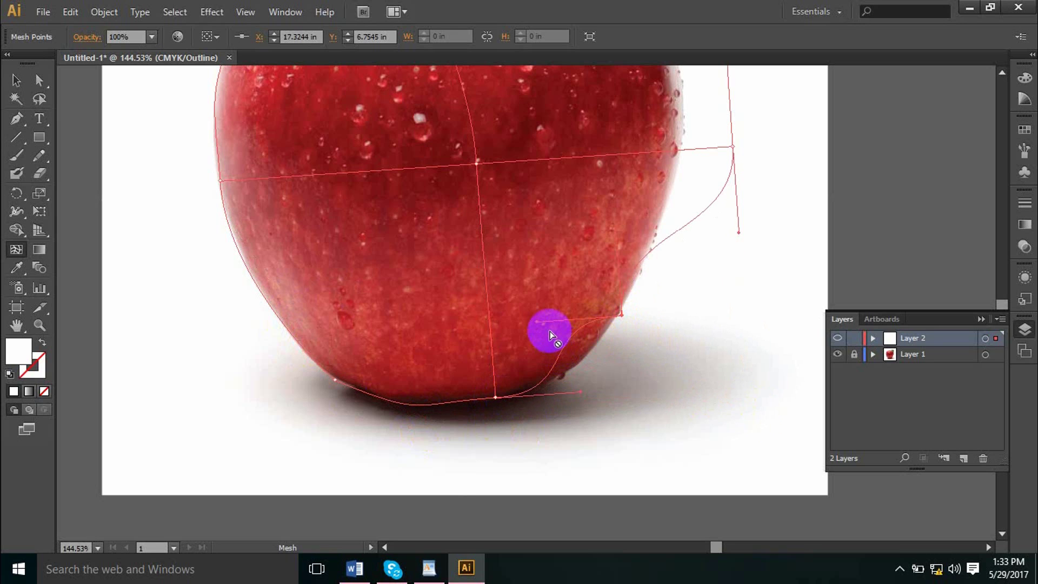
{"action": "left_click_drag", "start_coordinate": [541, 325], "coordinate": [594, 344]}
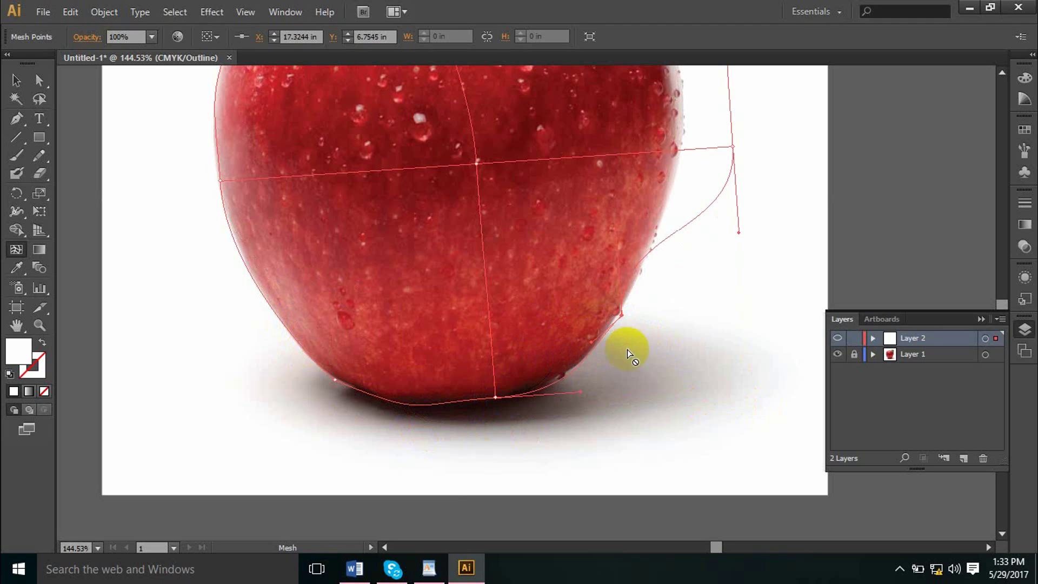
- Move the right middle mesh point onto the apple's right edge and angle its lower handle along the contour
{"action": "scroll", "coordinate": [627, 394], "scroll_direction": "up", "scroll_amount": 5}
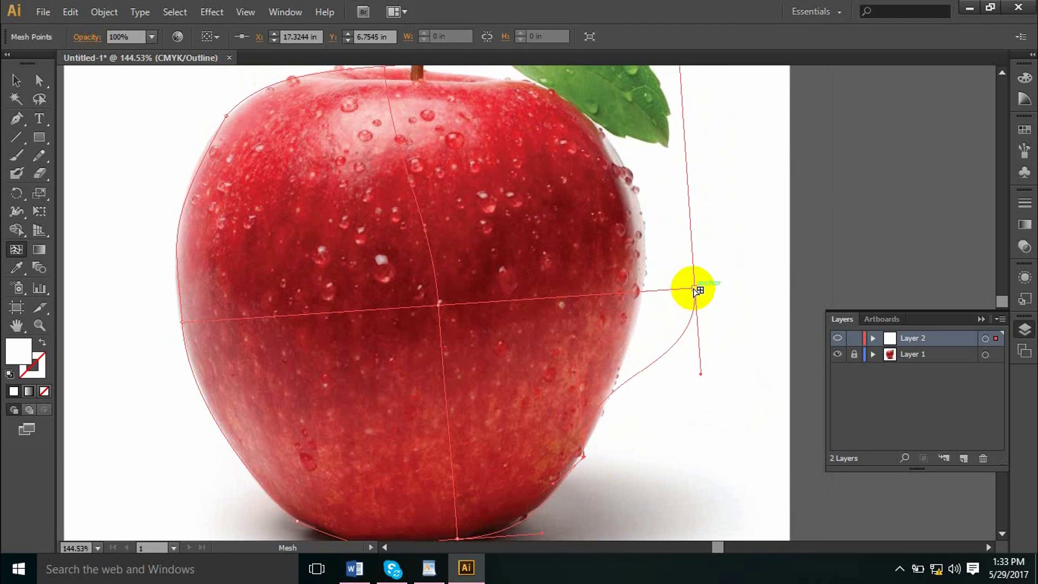
{"action": "left_click_drag", "start_coordinate": [695, 288], "coordinate": [645, 277]}
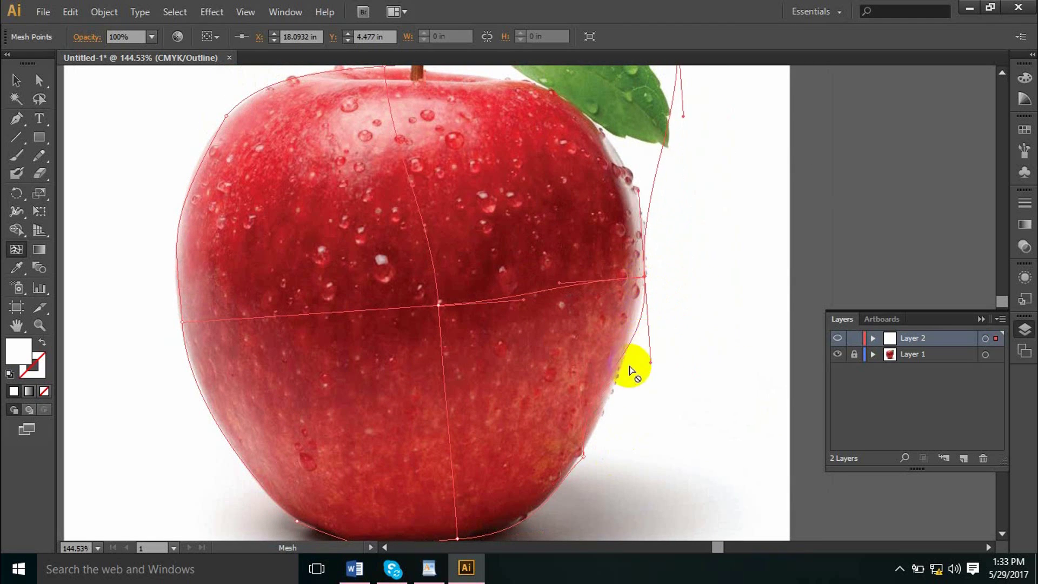
{"action": "left_click_drag", "start_coordinate": [577, 376], "coordinate": [637, 348]}
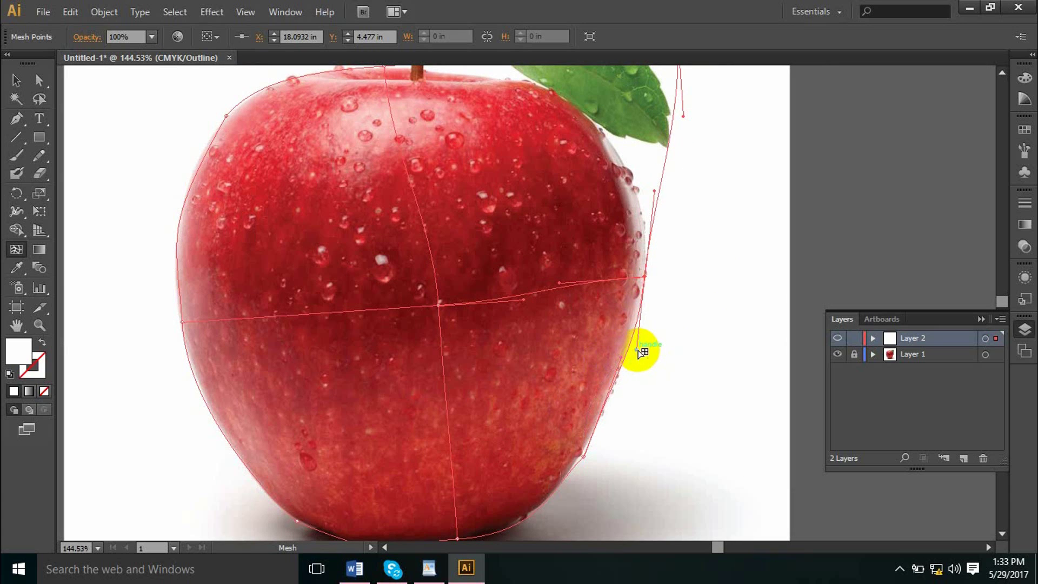
- Refine the lower-right mesh corner's position and both its handles to follow the apple's lower-right contour
{"action": "left_click", "coordinate": [584, 457]}
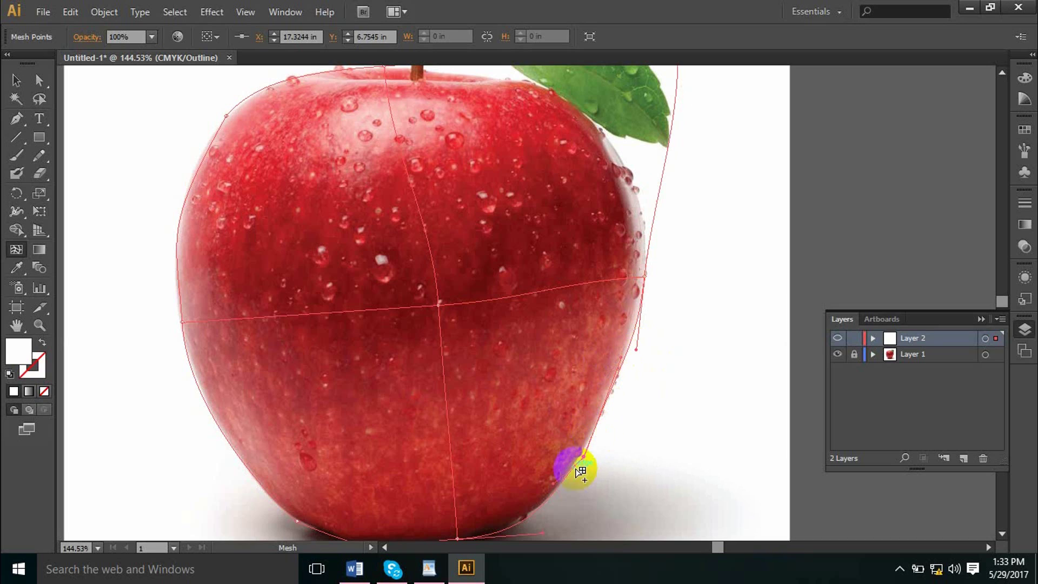
{"action": "left_click_drag", "start_coordinate": [557, 480], "coordinate": [541, 505]}
{"action": "left_click", "coordinate": [584, 457]}
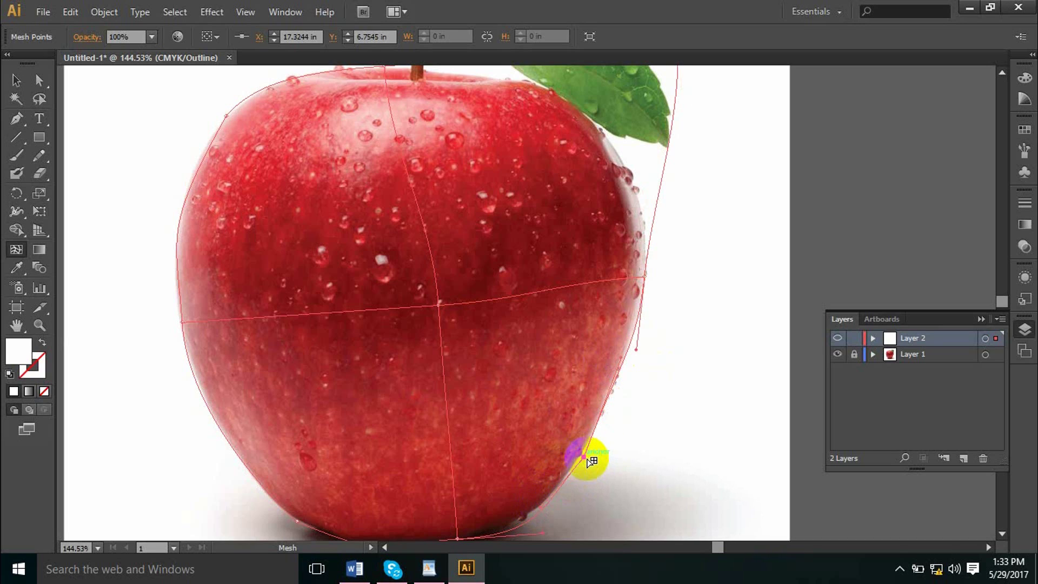
{"action": "left_click_drag", "start_coordinate": [583, 456], "coordinate": [582, 452]}
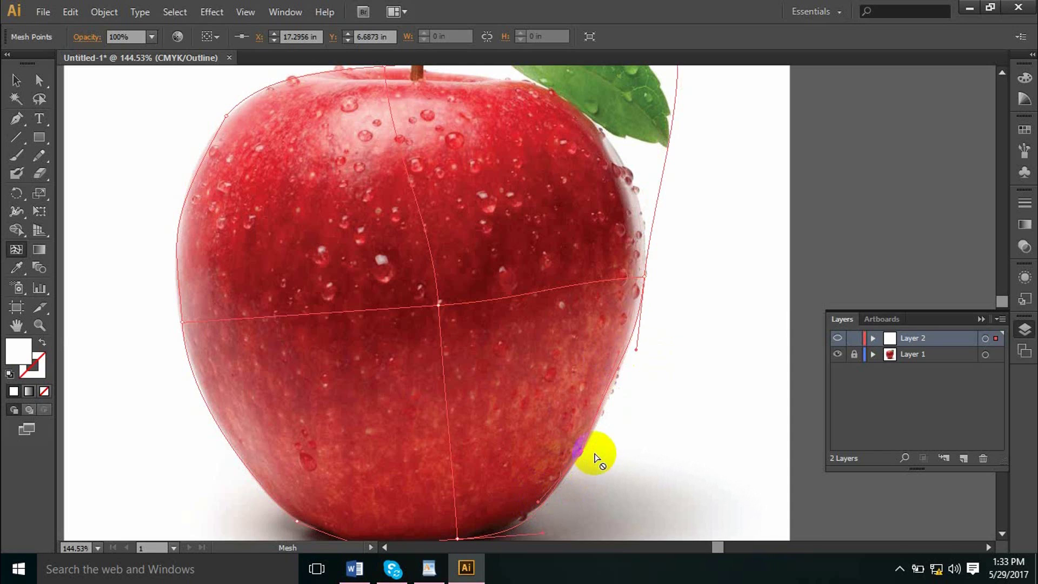
{"action": "left_click_drag", "start_coordinate": [624, 358], "coordinate": [637, 354]}
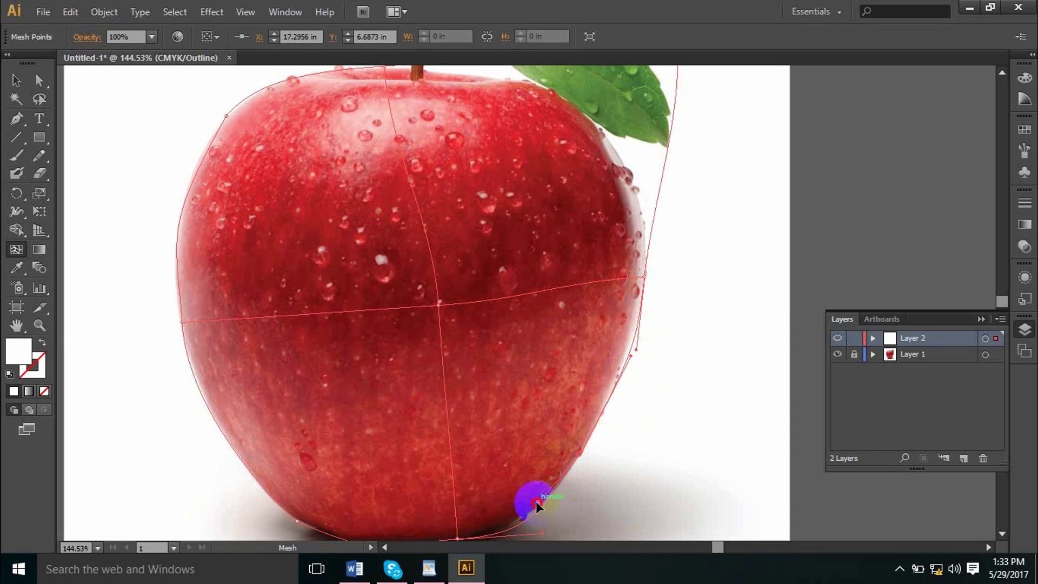
- Tilt the bottom centre mesh point's handles along the apple's base and adjust the adjoining handle on the lower-left curve
{"action": "scroll", "coordinate": [529, 475], "scroll_direction": "down", "scroll_amount": 2}
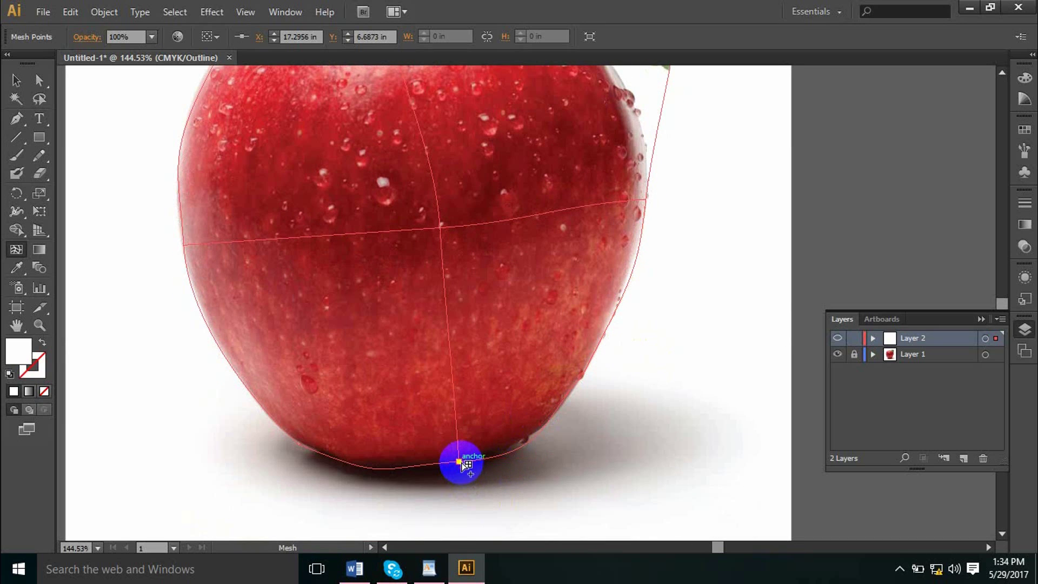
{"action": "left_click_drag", "start_coordinate": [464, 464], "coordinate": [543, 446]}
{"action": "left_click", "coordinate": [388, 480]}
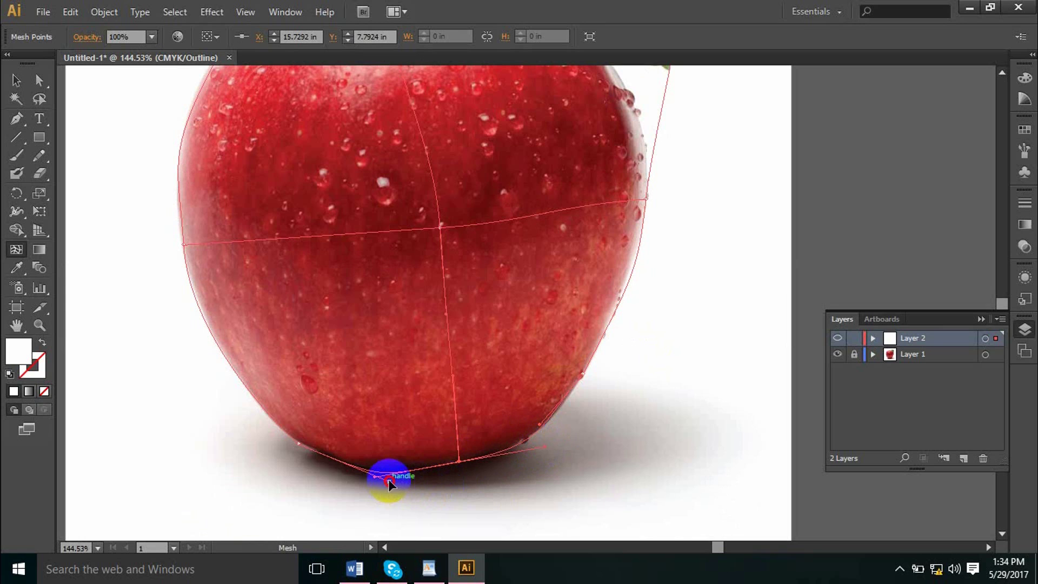
{"action": "left_click_drag", "start_coordinate": [389, 479], "coordinate": [389, 481]}
- Move the upper-right mesh corner onto the apple's shoulder beside the leaf and fit its handles to the contour
{"action": "key", "text": "space"}
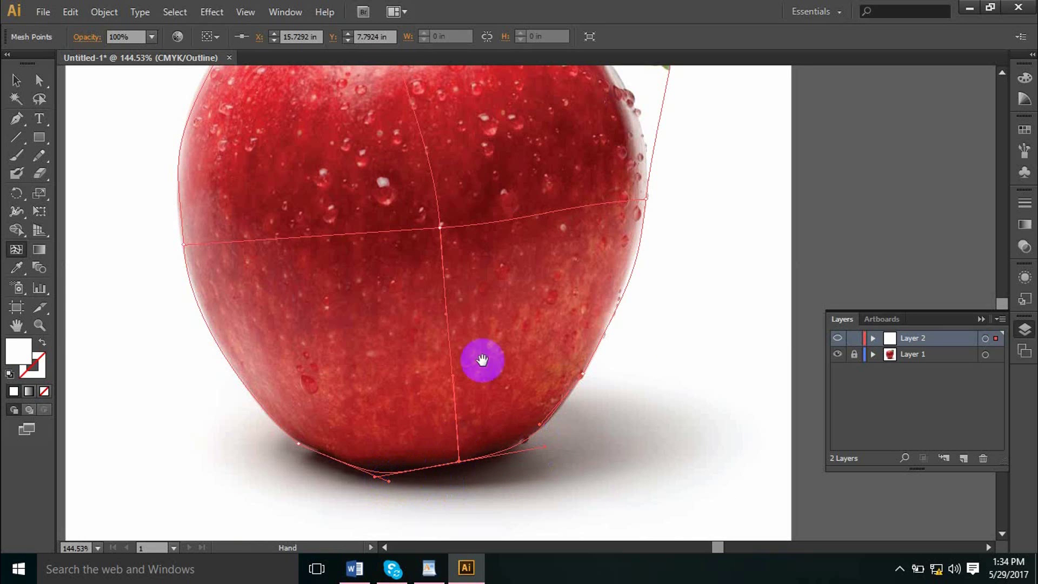
{"action": "left_click_drag", "start_coordinate": [482, 360], "coordinate": [414, 433]}
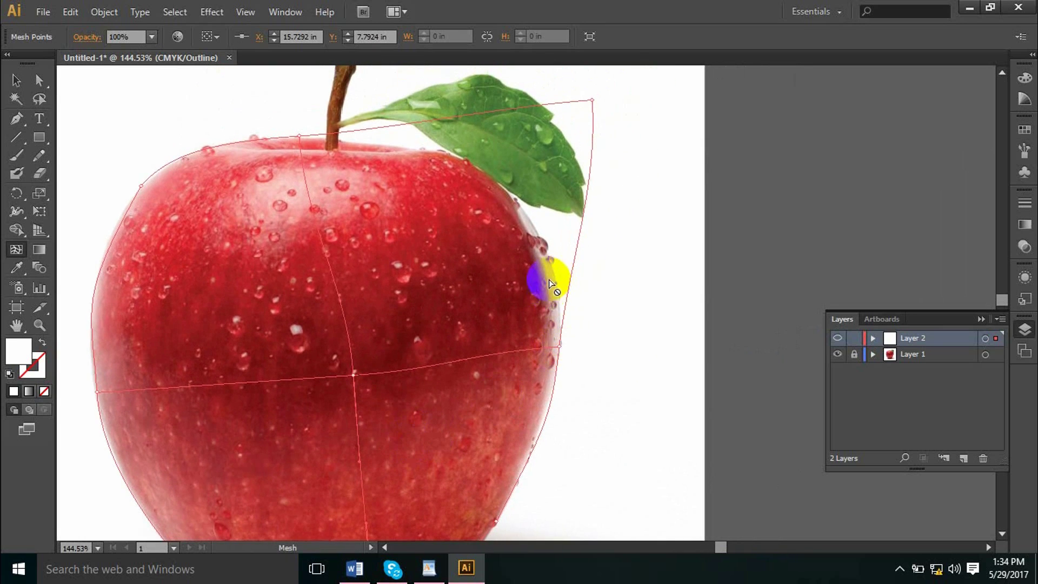
{"action": "left_click_drag", "start_coordinate": [593, 100], "coordinate": [486, 168]}
{"action": "left_click_drag", "start_coordinate": [497, 259], "coordinate": [525, 204]}
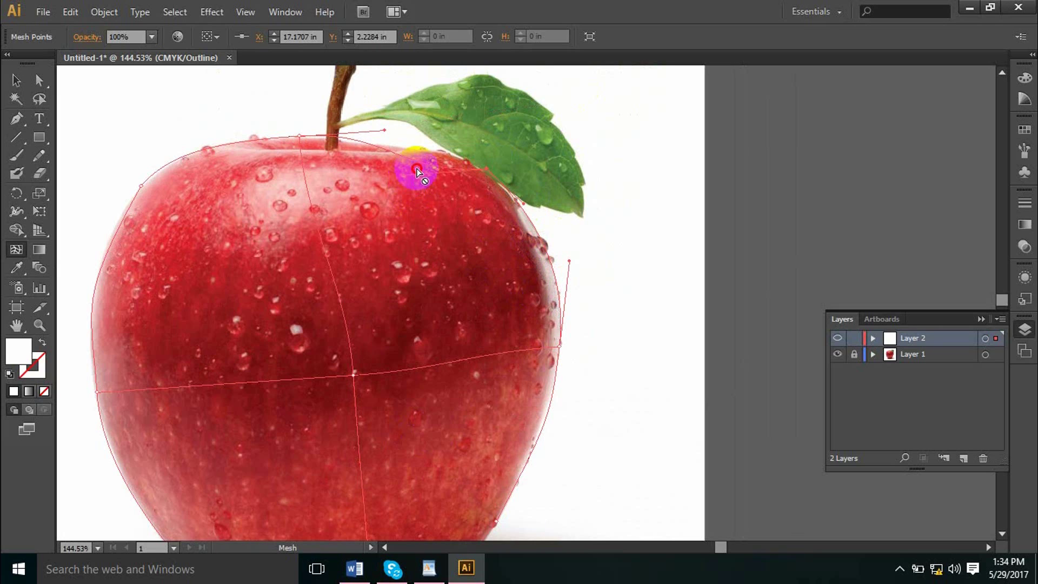
{"action": "left_click_drag", "start_coordinate": [404, 176], "coordinate": [418, 154]}
- Nudge the top centre mesh point onto the rim near the stem and level the handles along the apple's top edge
{"action": "left_click_drag", "start_coordinate": [305, 137], "coordinate": [309, 137]}
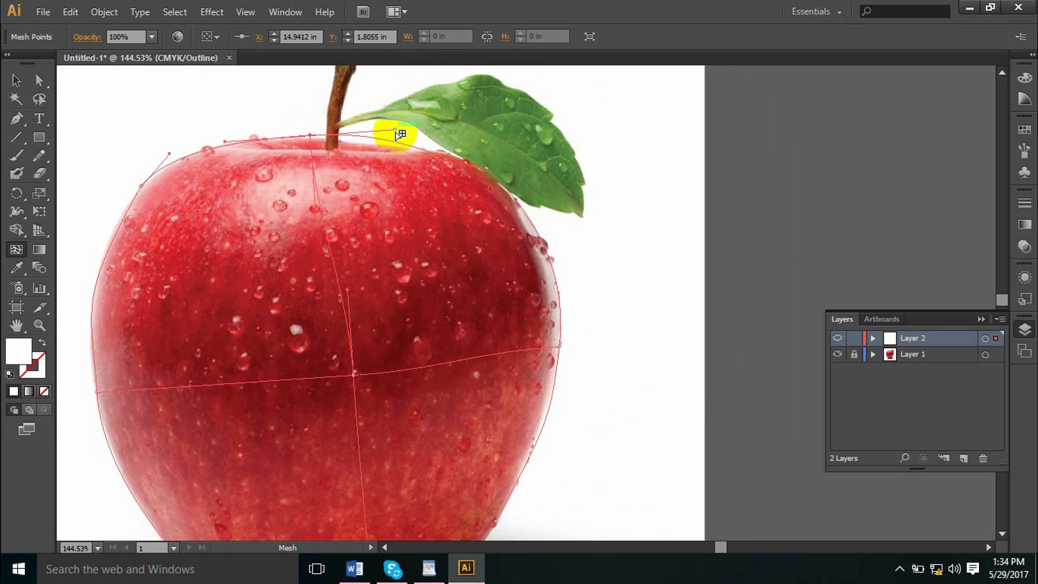
{"action": "left_click_drag", "start_coordinate": [394, 132], "coordinate": [390, 140]}
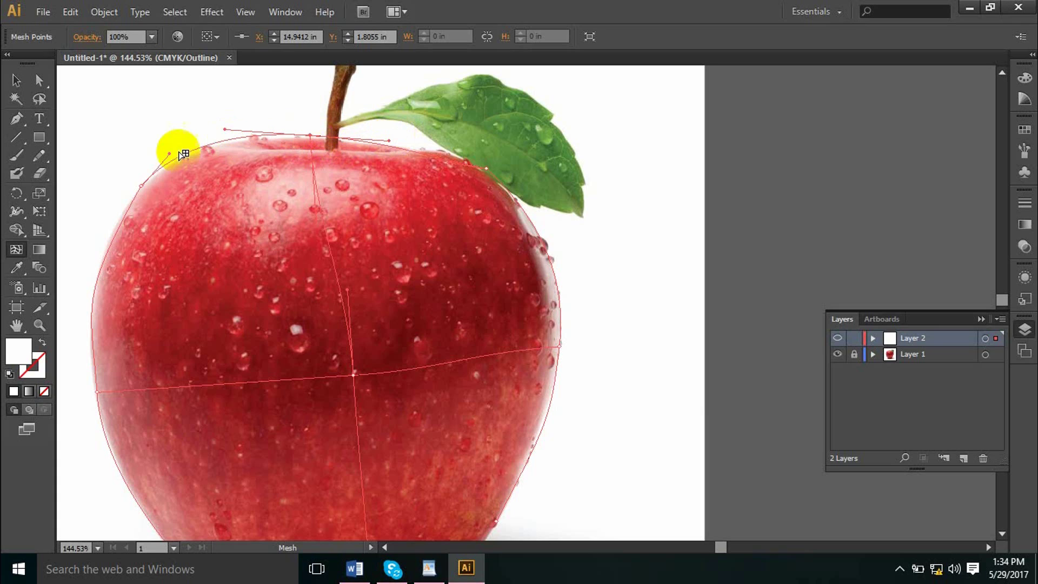
{"action": "left_click_drag", "start_coordinate": [171, 154], "coordinate": [309, 140]}
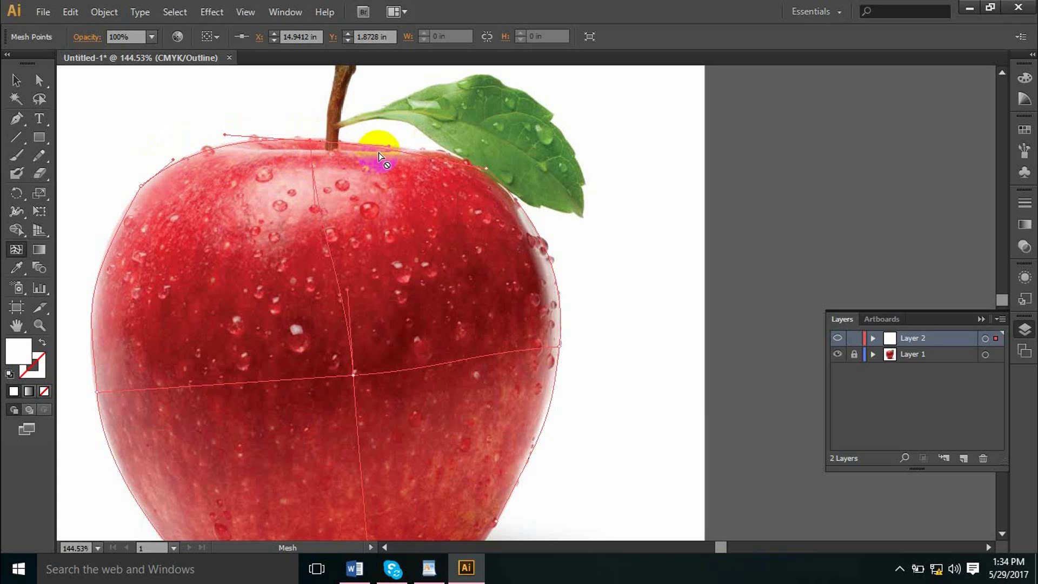
{"action": "left_click_drag", "start_coordinate": [392, 146], "coordinate": [392, 142]}
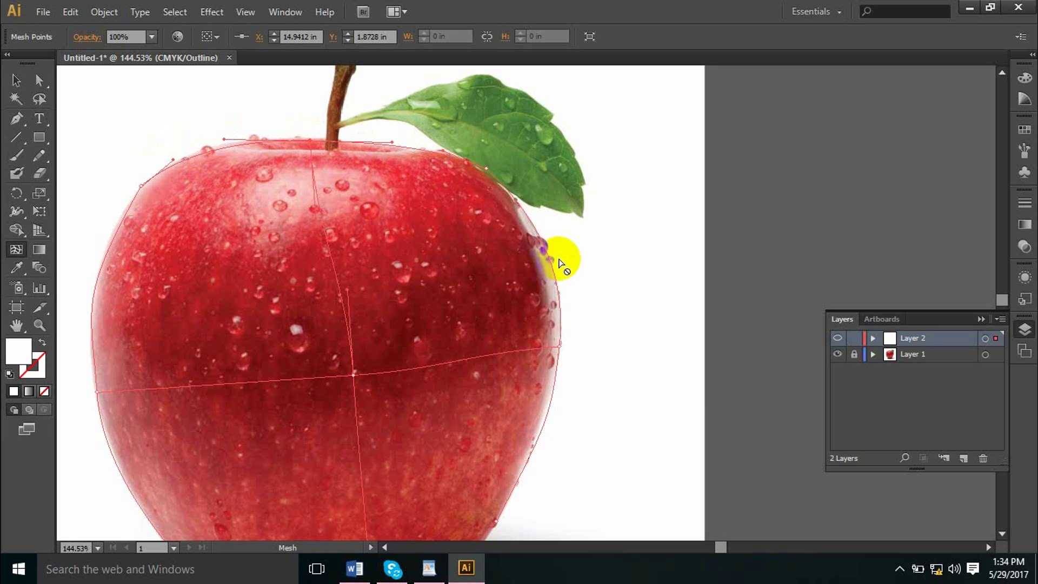
- Fine-tune the handles between the lower-right mesh corner and the right middle point to hug the apple's edge
{"action": "scroll", "coordinate": [487, 270], "scroll_direction": "down", "scroll_amount": 3}
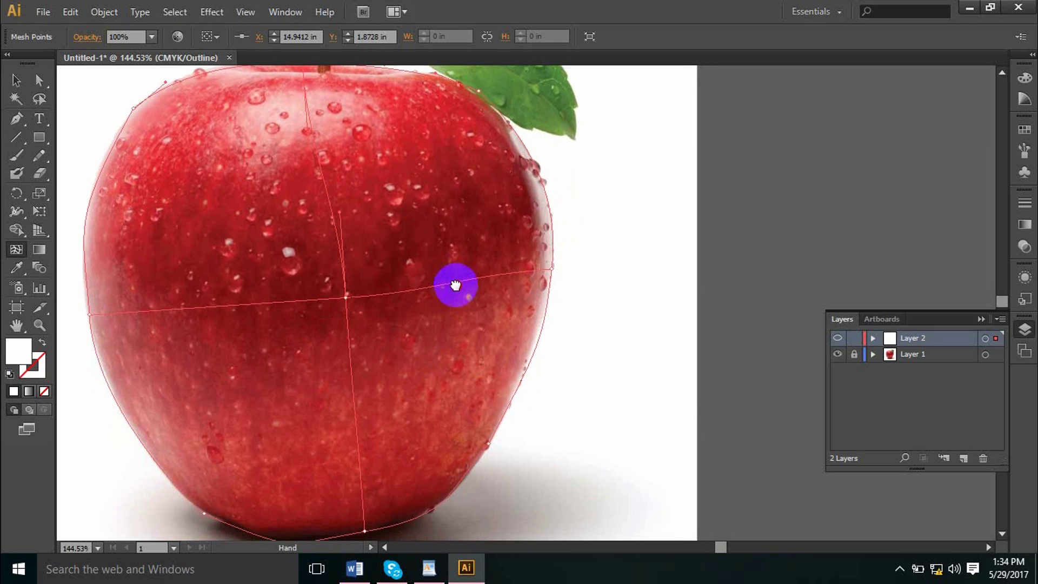
{"action": "left_click", "coordinate": [488, 445]}
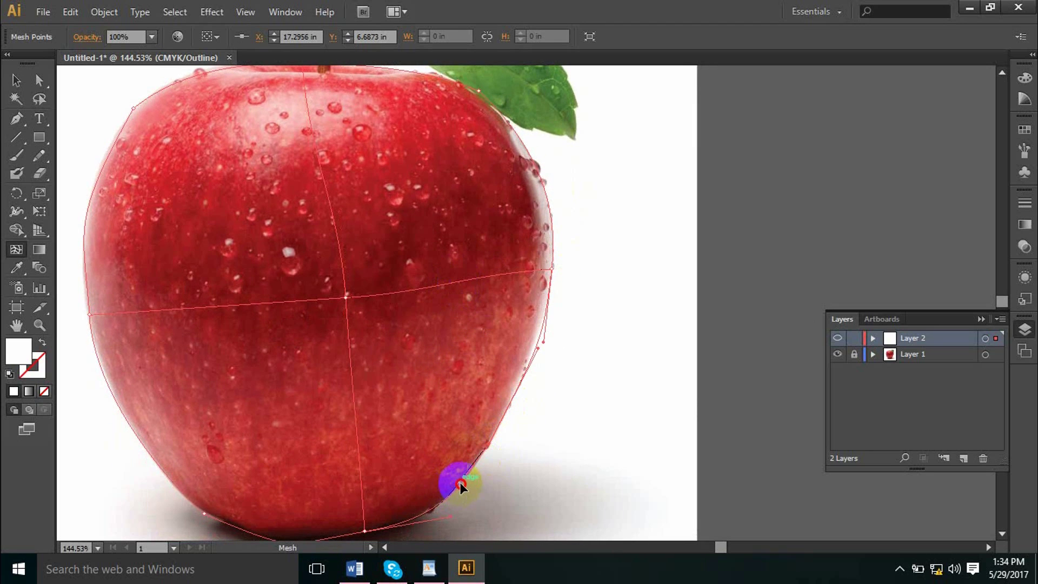
{"action": "left_click_drag", "start_coordinate": [464, 483], "coordinate": [463, 479]}
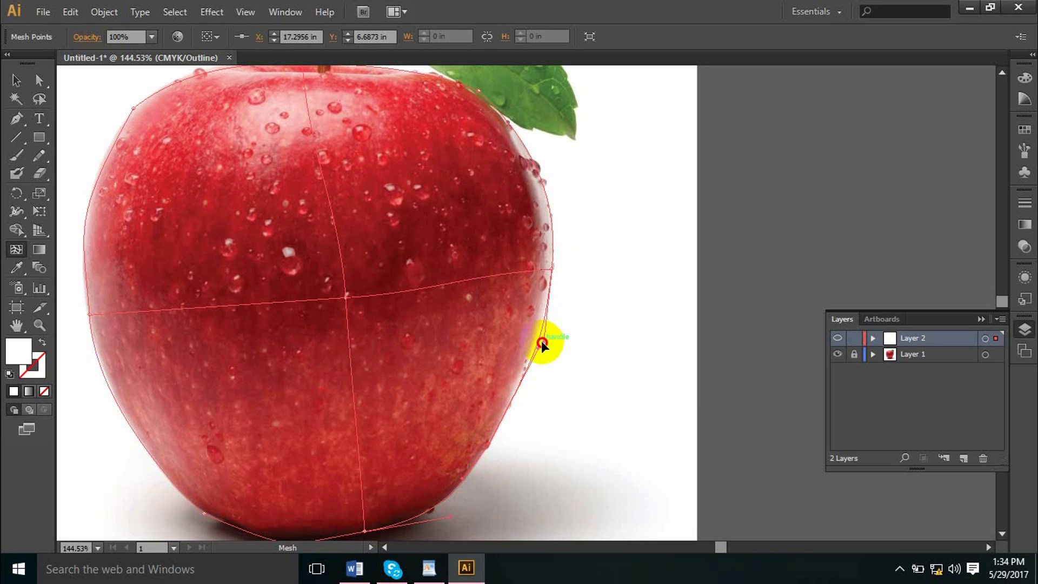
{"action": "left_click_drag", "start_coordinate": [541, 341], "coordinate": [538, 341]}
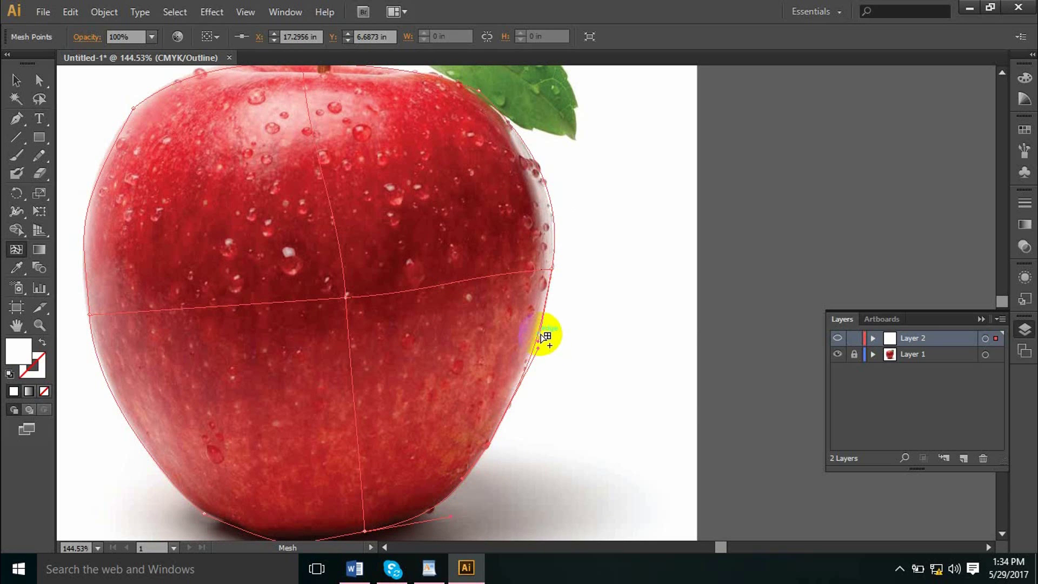
- Adjust the lower-left mesh corner's handle and the adjoining bottom centre handle to fit the curve under the apple
{"action": "left_click_drag", "start_coordinate": [375, 374], "coordinate": [391, 322]}
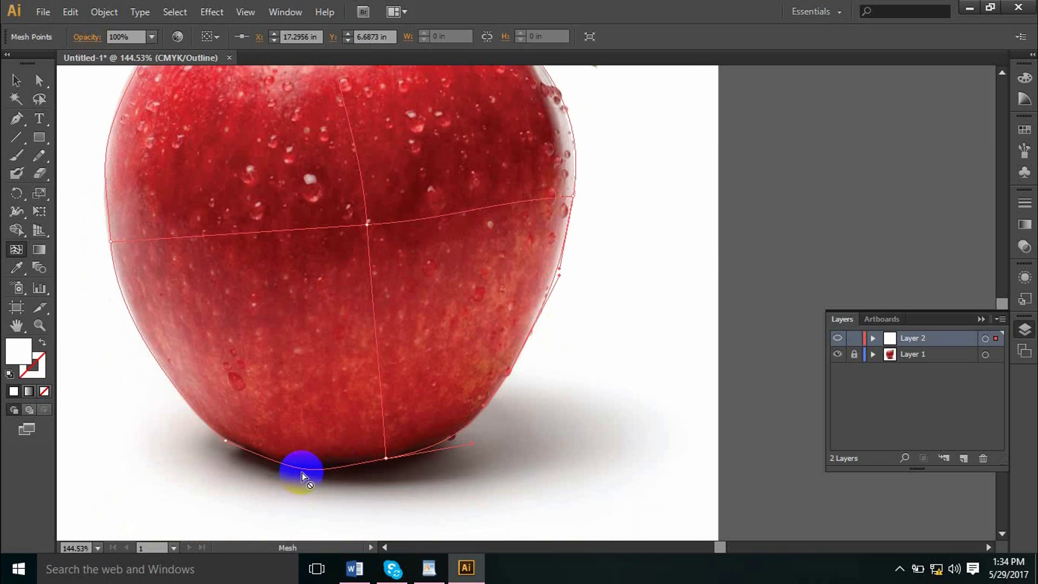
{"action": "left_click", "coordinate": [225, 441]}
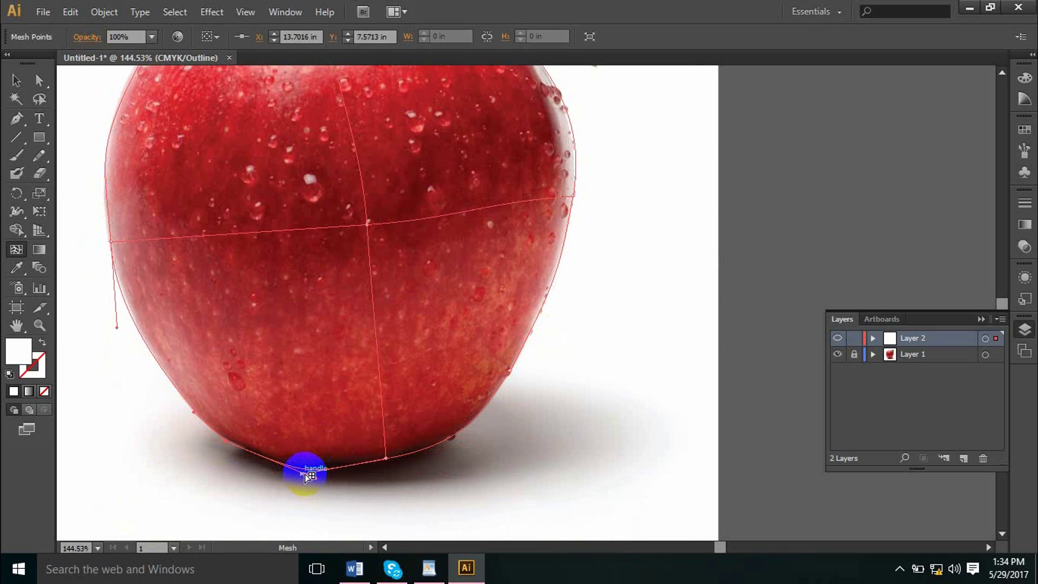
{"action": "left_click_drag", "start_coordinate": [305, 475], "coordinate": [302, 469]}
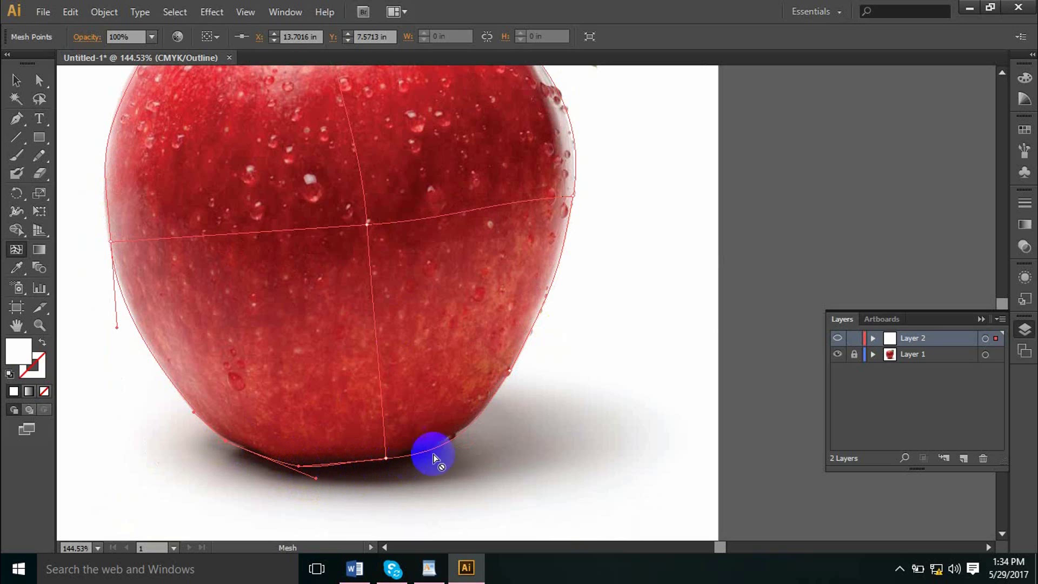
{"action": "left_click_drag", "start_coordinate": [316, 478], "coordinate": [333, 481]}
- Adjust the left middle point's lower handle and both handles of the upper-left corner to match the apple's left contour
{"action": "key", "text": "space"}
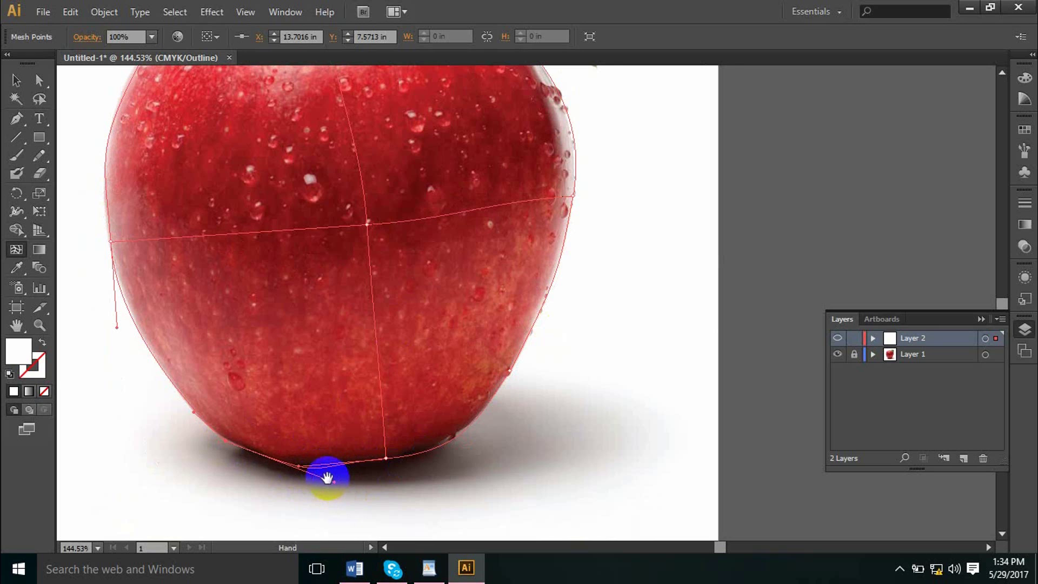
{"action": "left_click_drag", "start_coordinate": [297, 332], "coordinate": [355, 449]}
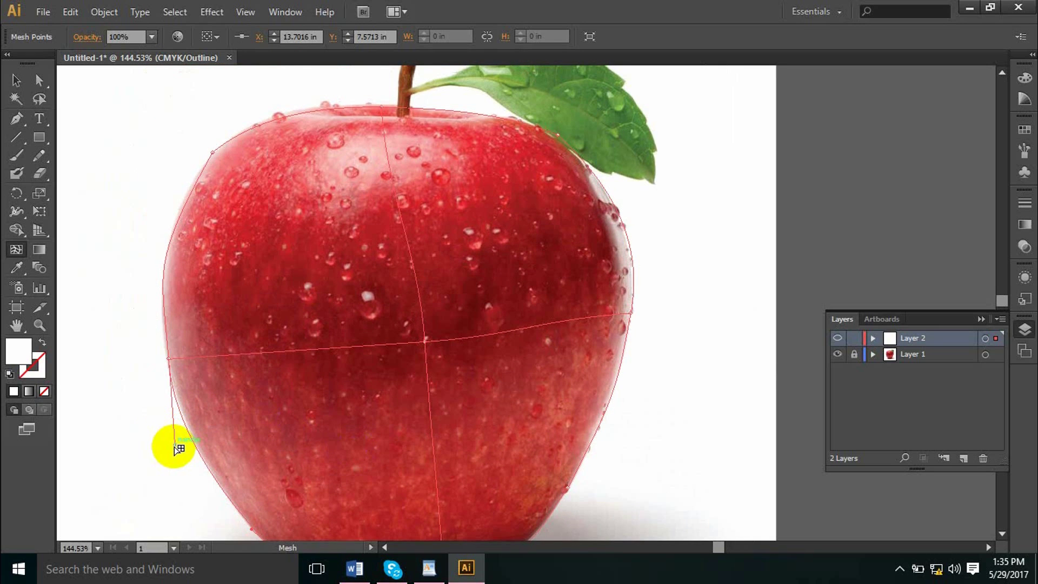
{"action": "left_click_drag", "start_coordinate": [174, 442], "coordinate": [175, 436]}
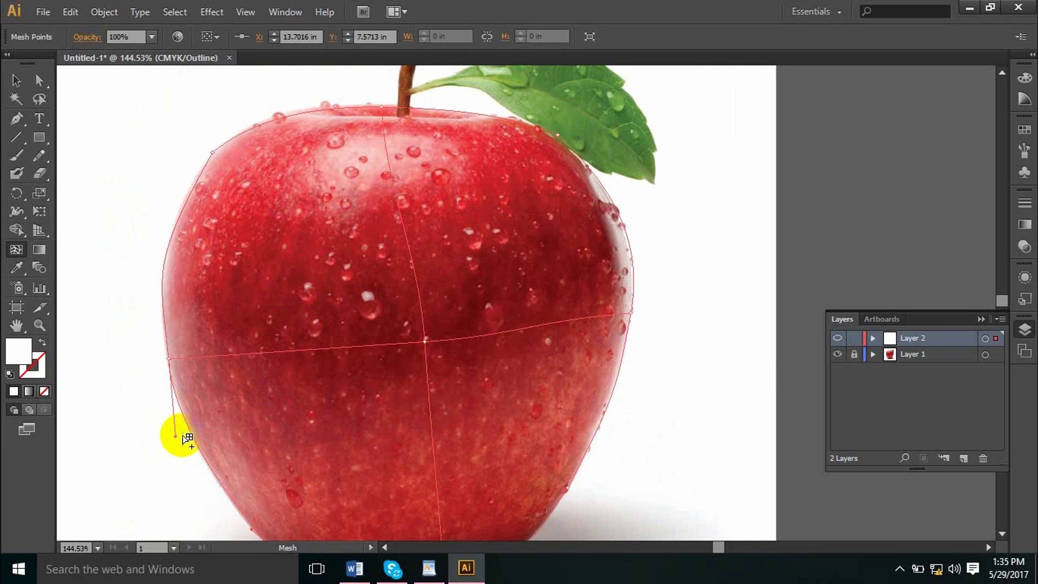
{"action": "left_click", "coordinate": [213, 151]}
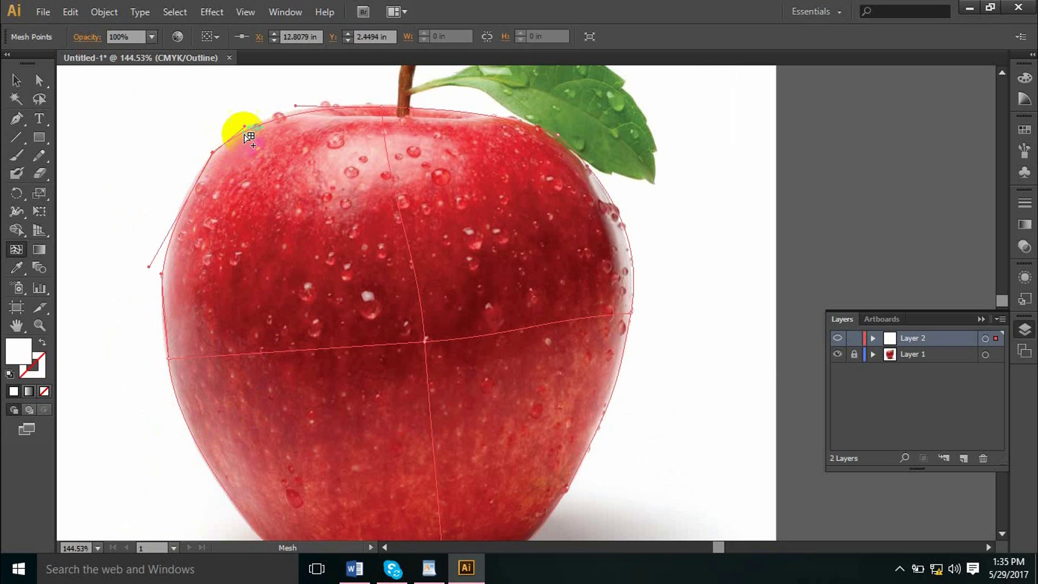
{"action": "left_click_drag", "start_coordinate": [244, 128], "coordinate": [261, 113]}
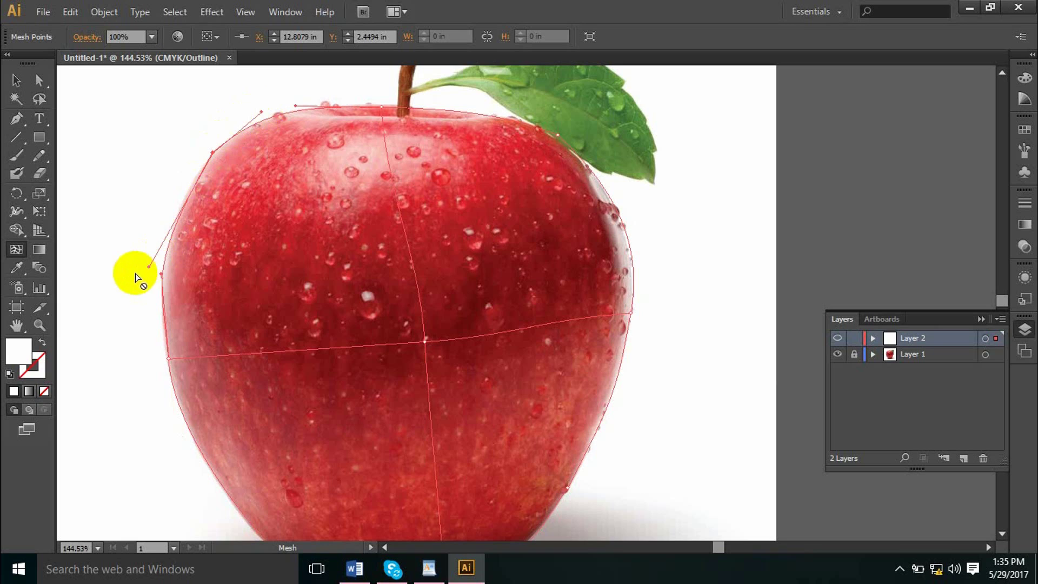
{"action": "left_click_drag", "start_coordinate": [145, 269], "coordinate": [162, 223]}
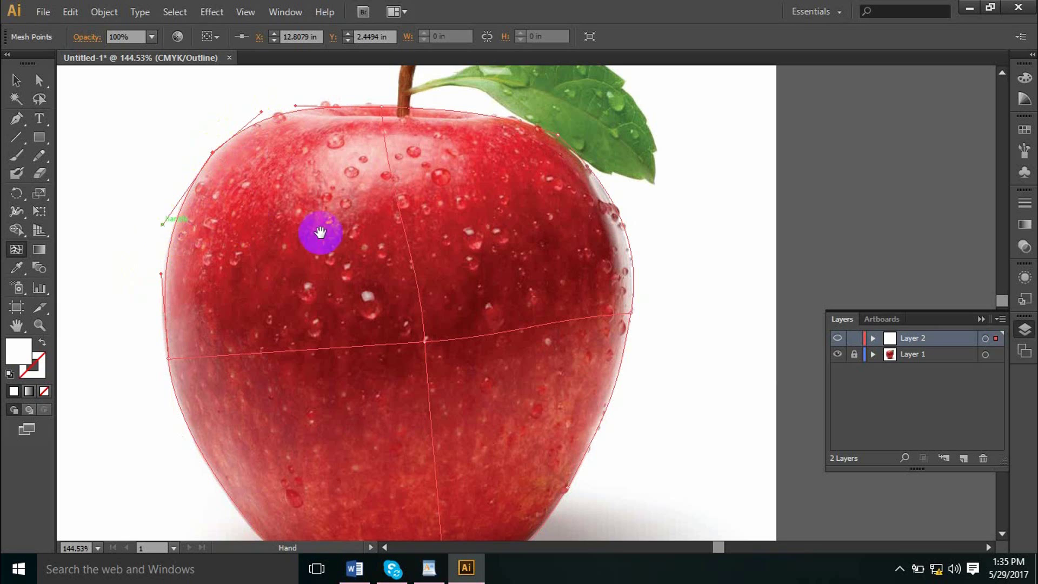
- Add a vertical mesh line through the apple's left half, starting from the top edge left of the stem
{"action": "left_click_drag", "start_coordinate": [317, 232], "coordinate": [397, 207]}
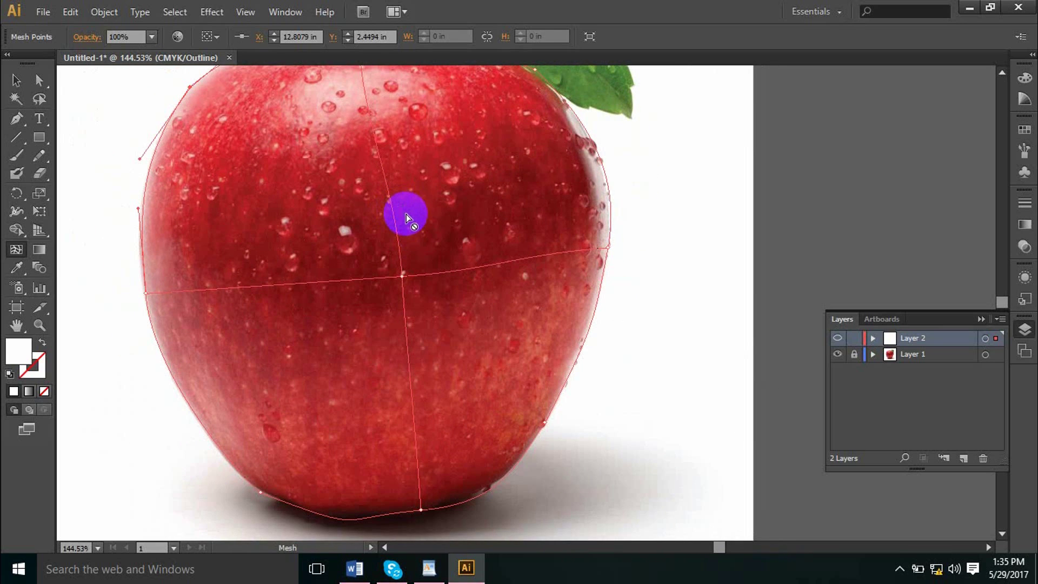
{"action": "left_click", "coordinate": [406, 214], "text": "ctrl+alt"}
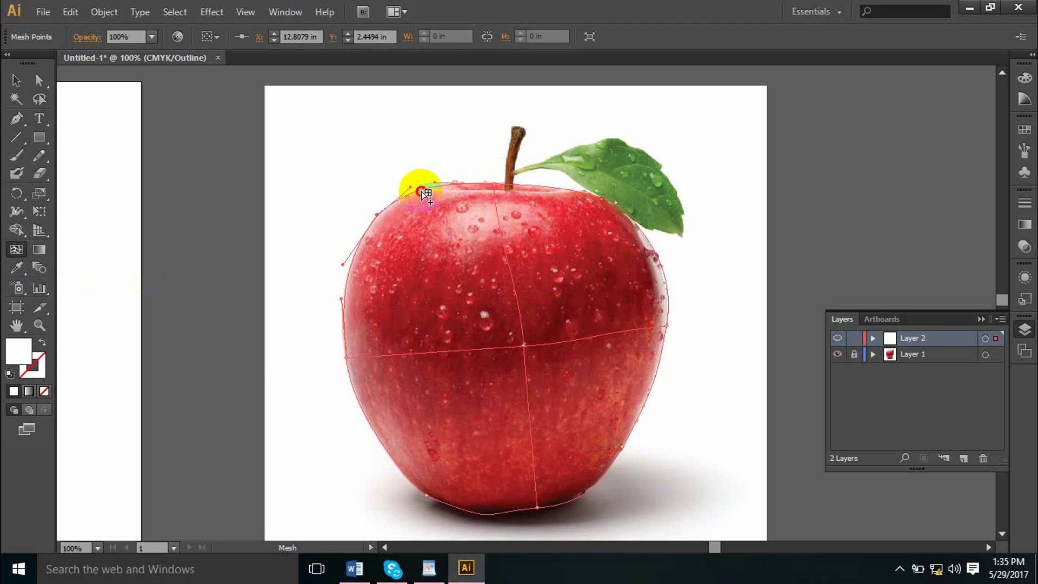
{"action": "left_click", "coordinate": [421, 191]}
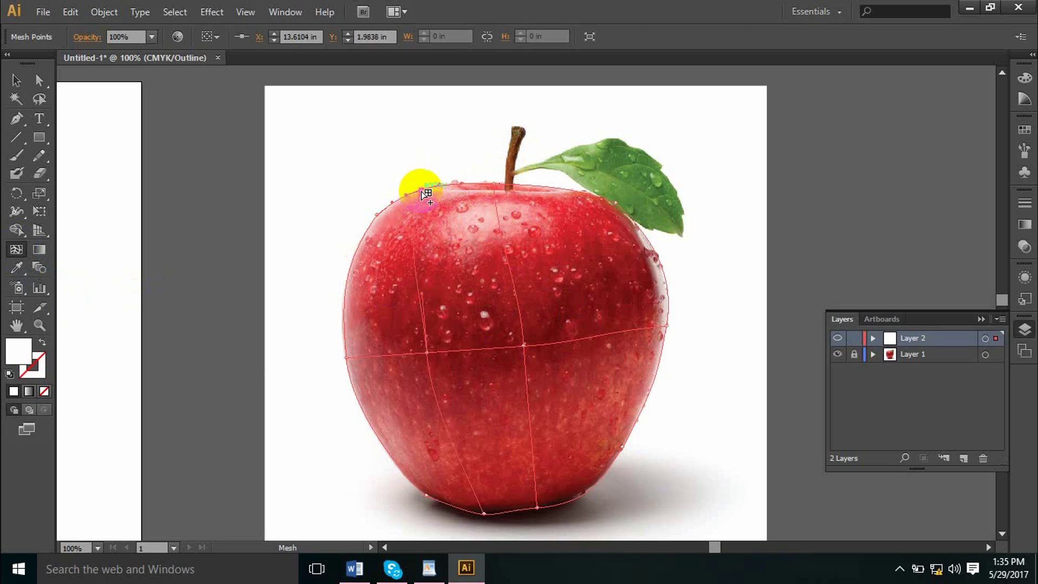
- Remove the vertical mesh line in the apple's left half and add one nearer the left contour, starting from the upper-left edge
{"action": "left_click", "coordinate": [427, 353], "text": "alt"}
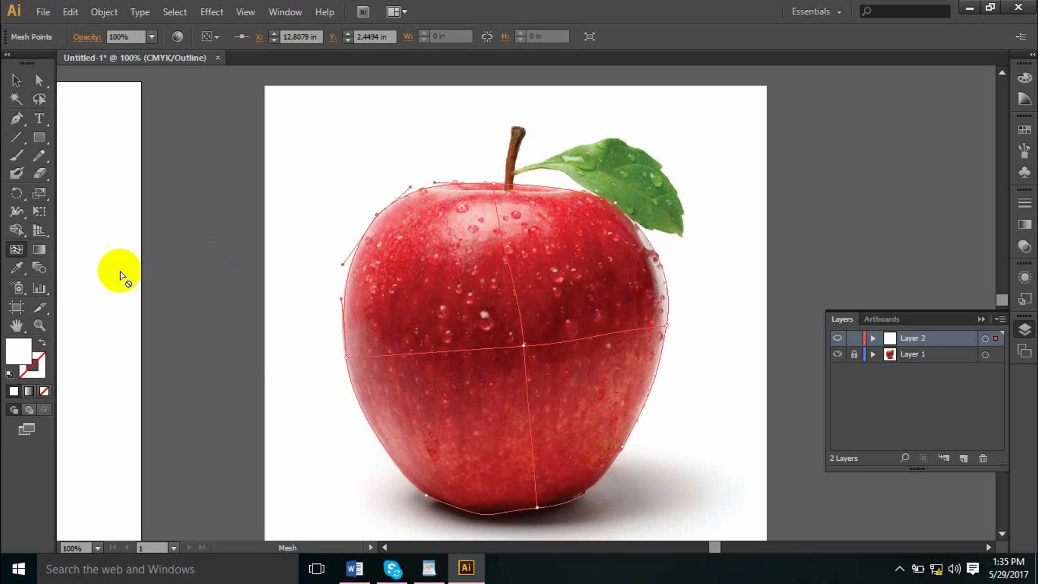
{"action": "left_click", "coordinate": [384, 226]}
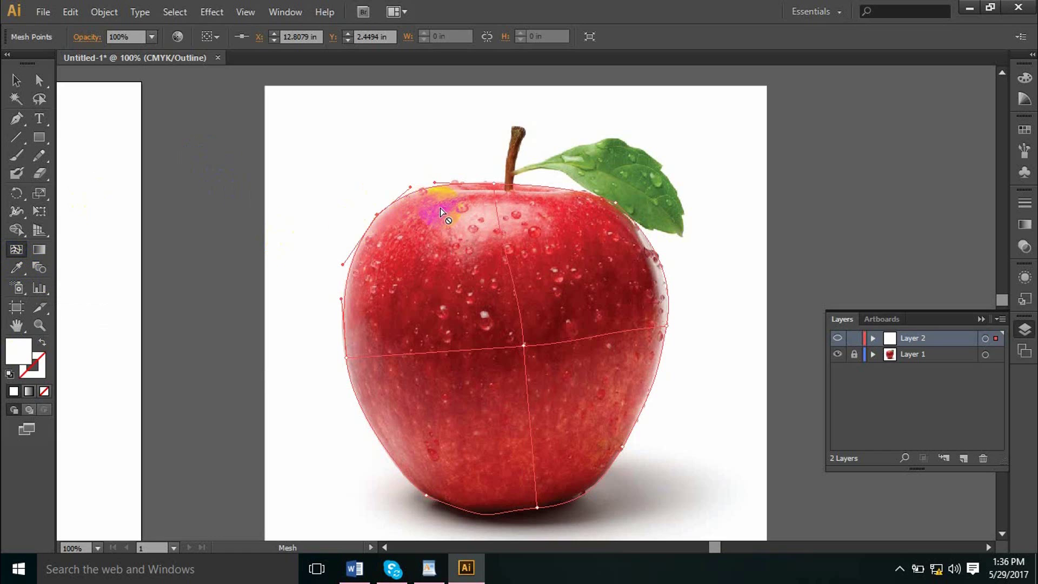
{"action": "left_click", "coordinate": [410, 201]}
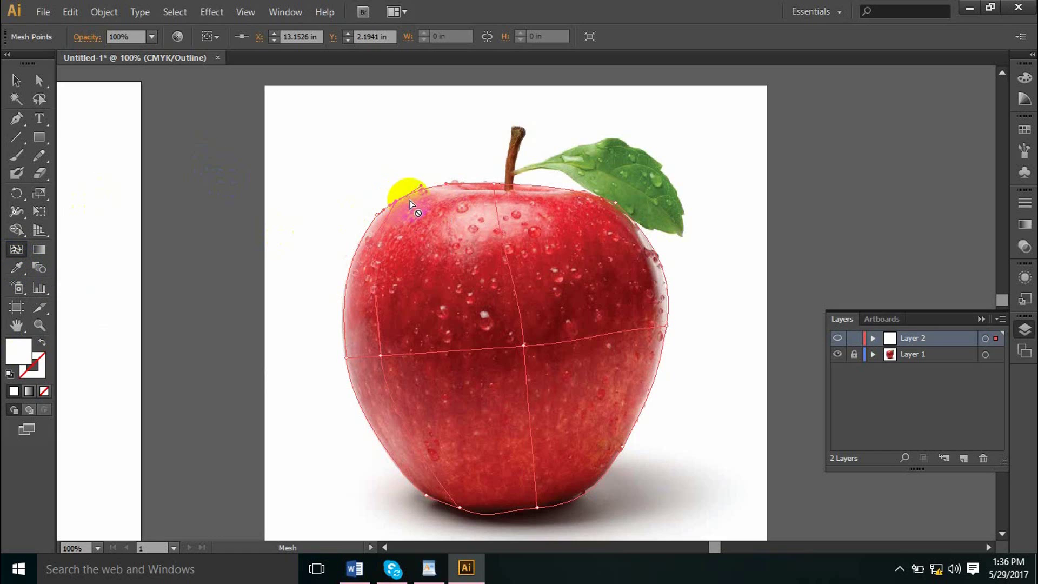
- Colour the top, middle and bottom points of the leftmost inner vertical mesh line with reds sampled from the photo beside each point
{"action": "key", "text": "i"}
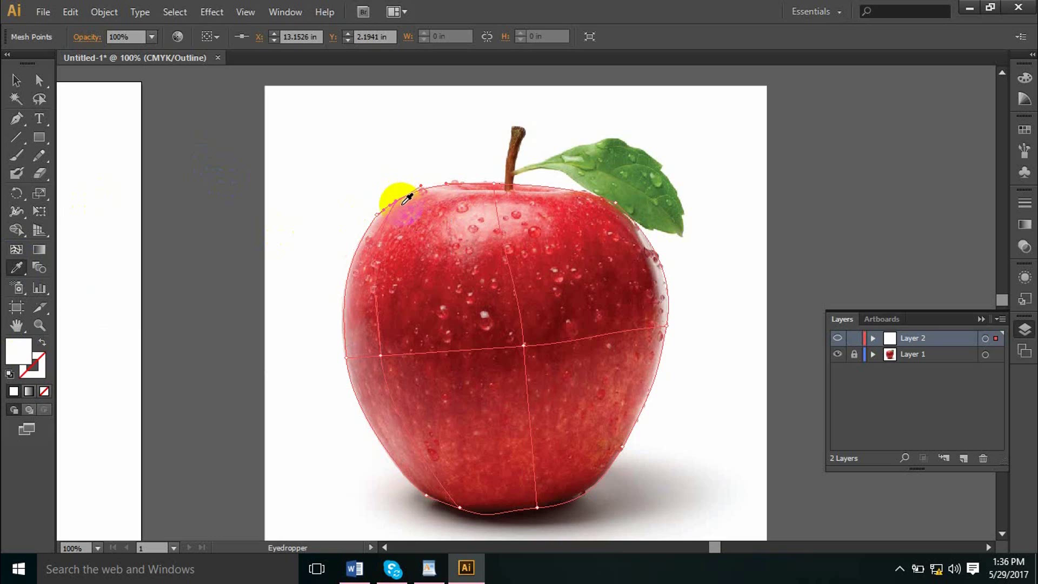
{"action": "left_click", "coordinate": [402, 203]}
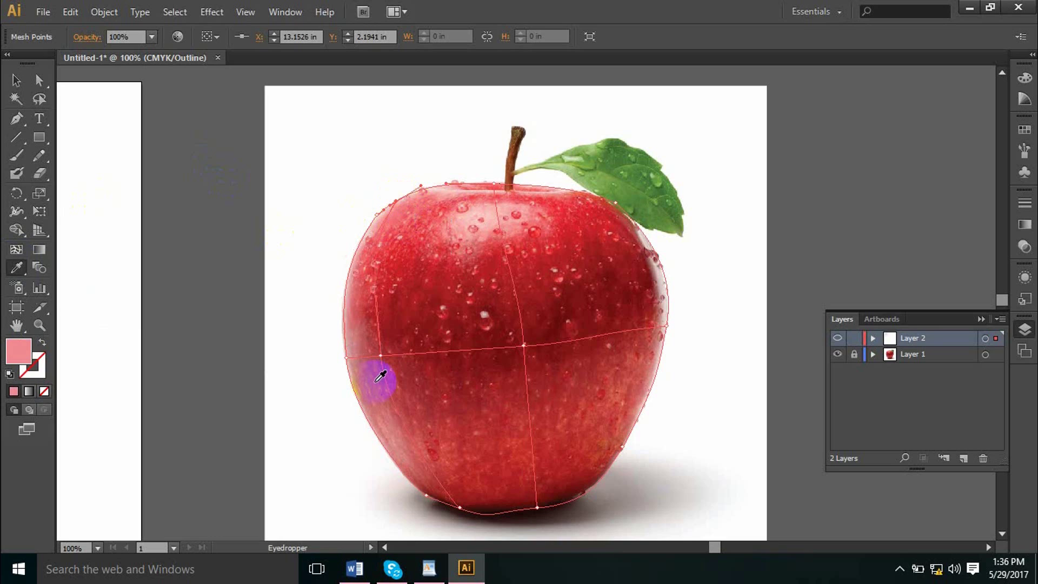
{"action": "key", "text": "u"}
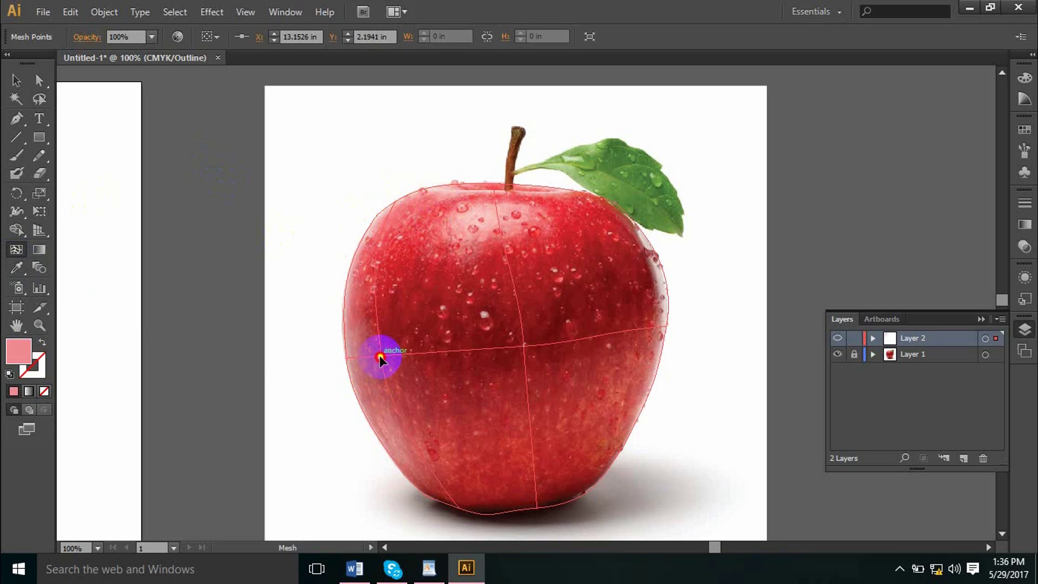
{"action": "left_click", "coordinate": [382, 357]}
{"action": "key", "text": "i"}
{"action": "left_click", "coordinate": [389, 350]}
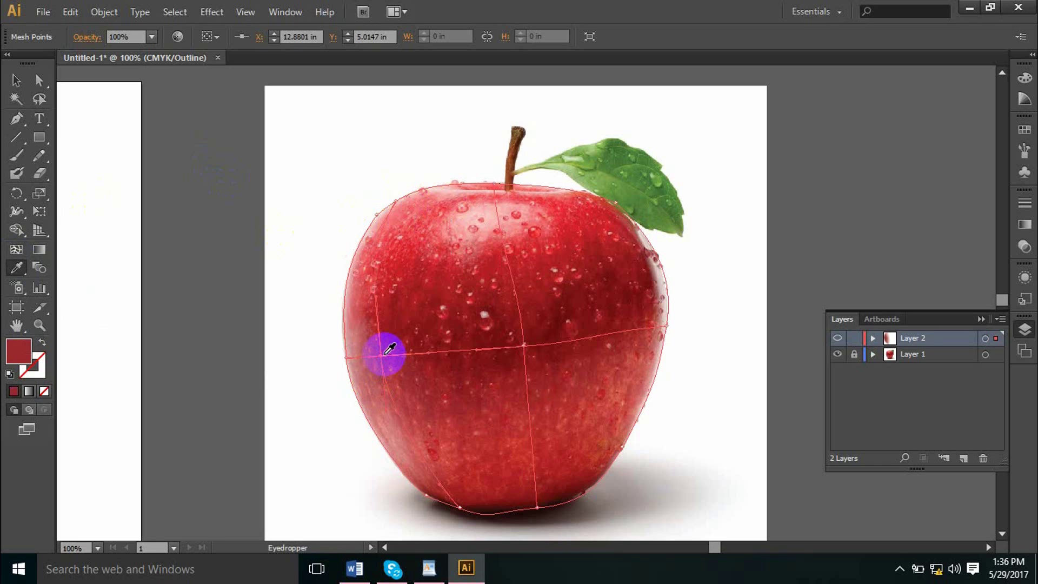
{"action": "key", "text": "u"}
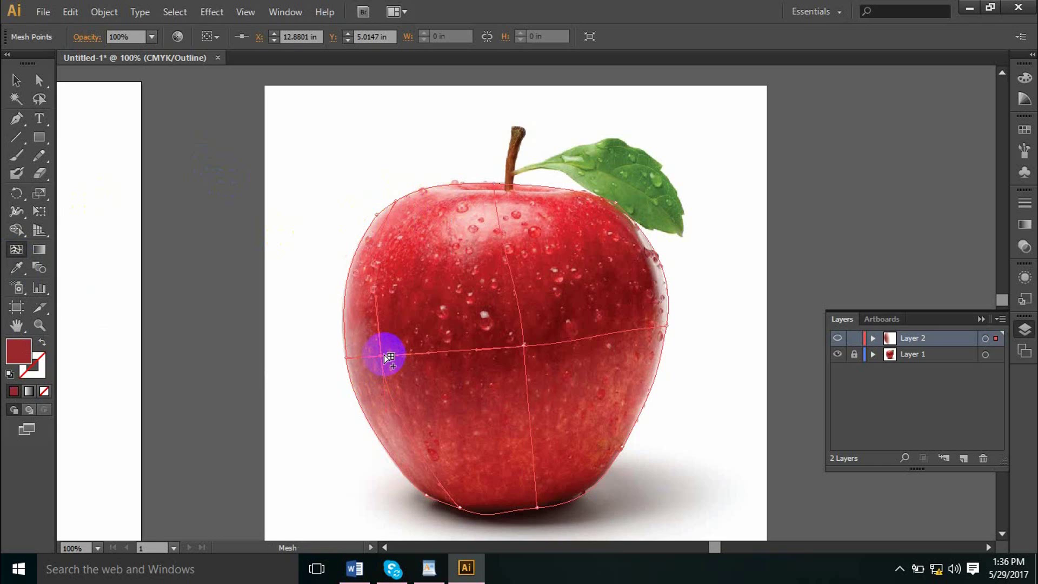
{"action": "left_click", "coordinate": [460, 508]}
{"action": "key", "text": "i"}
{"action": "left_click", "coordinate": [465, 498]}
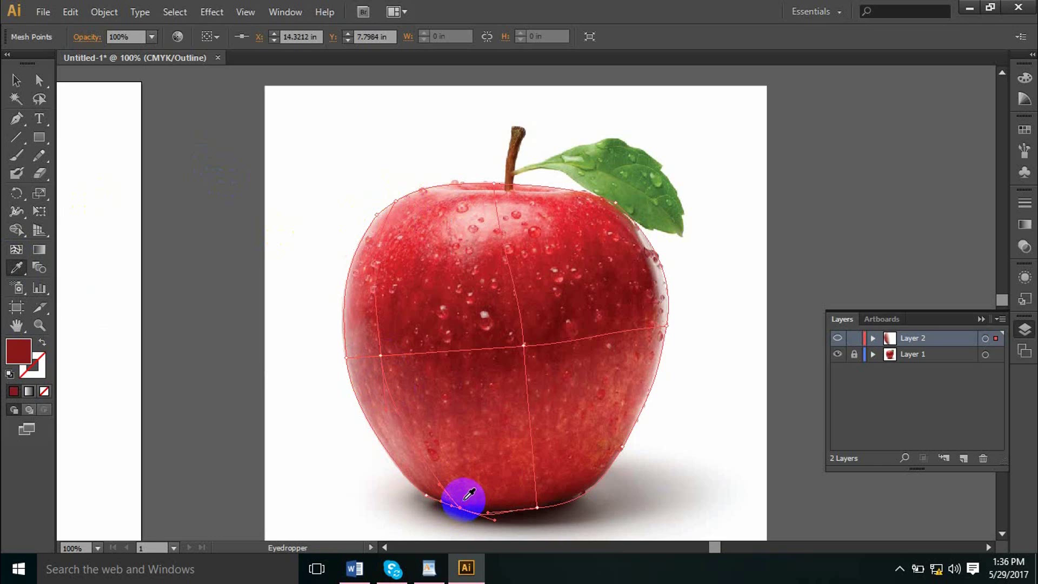
- Colour the lower-left corner, left middle and upper-left corner mesh points with colours sampled from the adjacent parts of the photo
{"action": "key", "text": "u"}
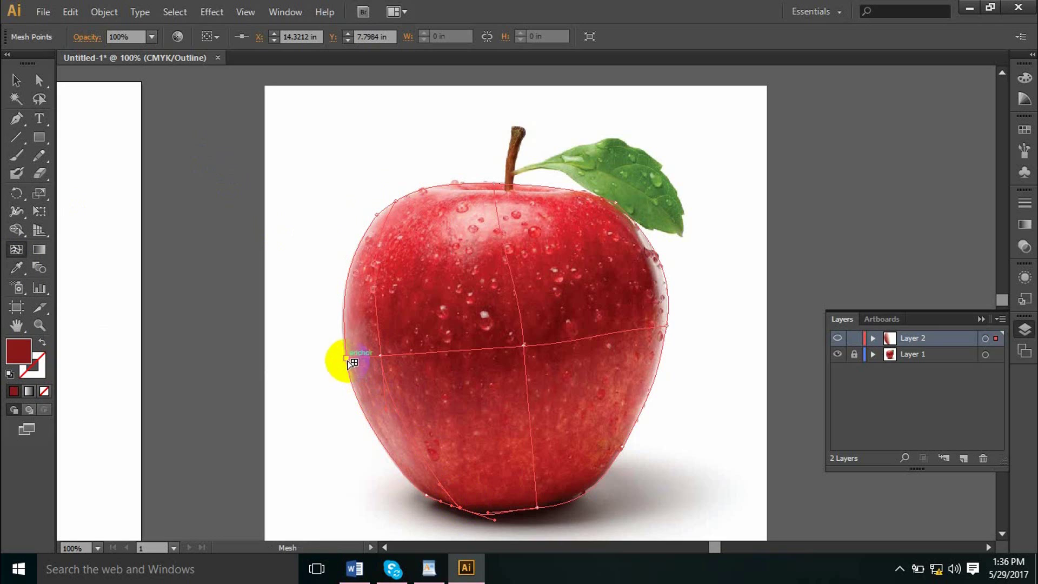
{"action": "left_click", "coordinate": [347, 358]}
{"action": "key", "text": "i"}
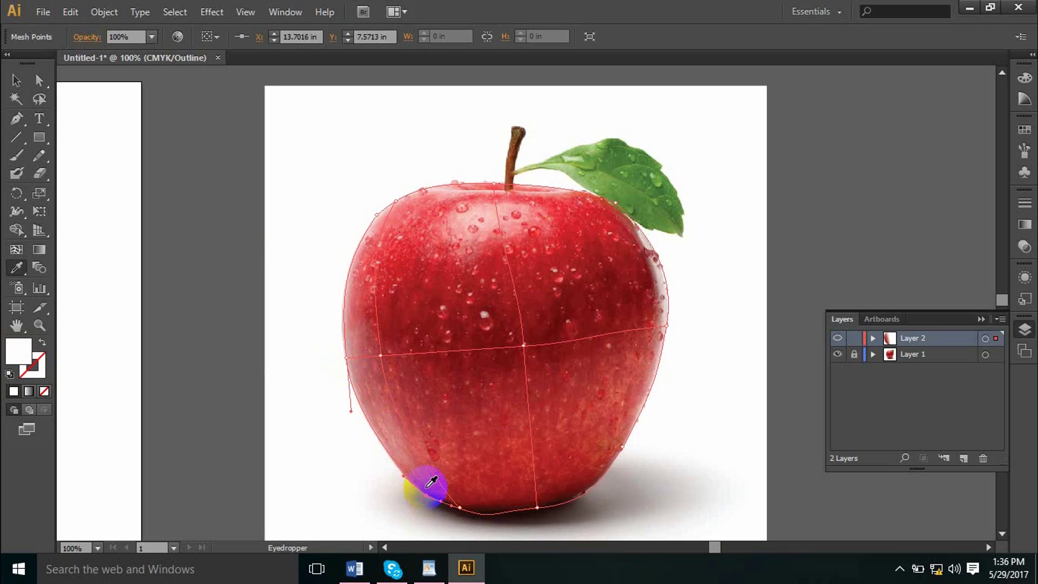
{"action": "left_click", "coordinate": [431, 484]}
{"action": "key", "text": "u"}
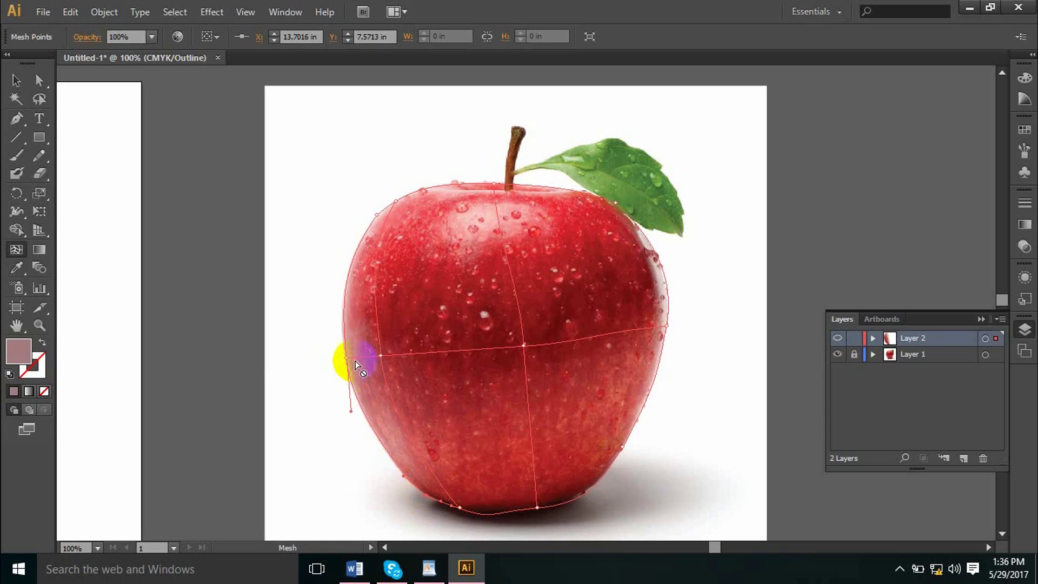
{"action": "left_click", "coordinate": [347, 359]}
{"action": "key", "text": "i"}
{"action": "left_click", "coordinate": [352, 359]}
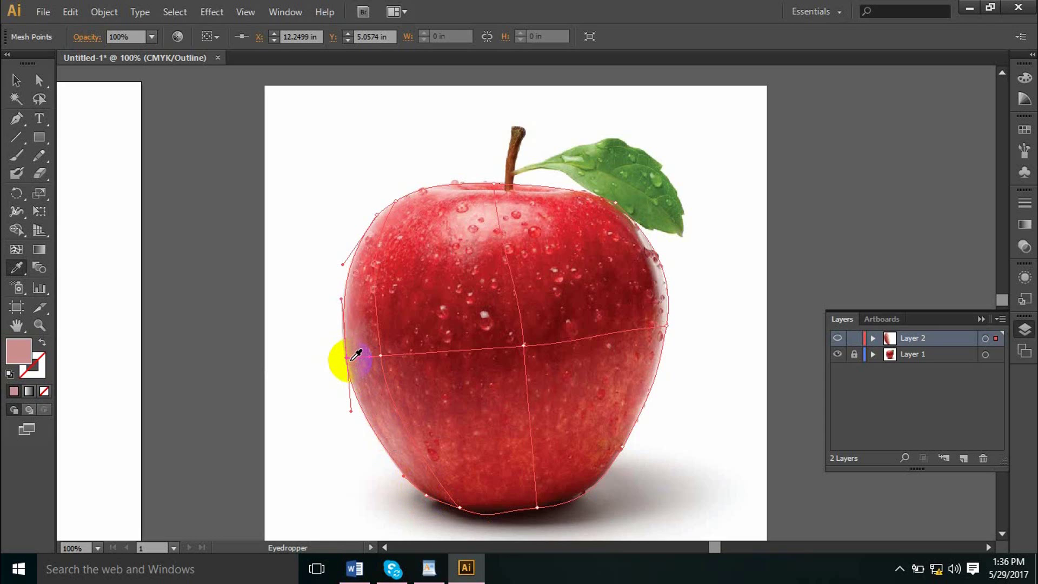
{"action": "key", "text": "u"}
{"action": "left_click", "coordinate": [377, 216]}
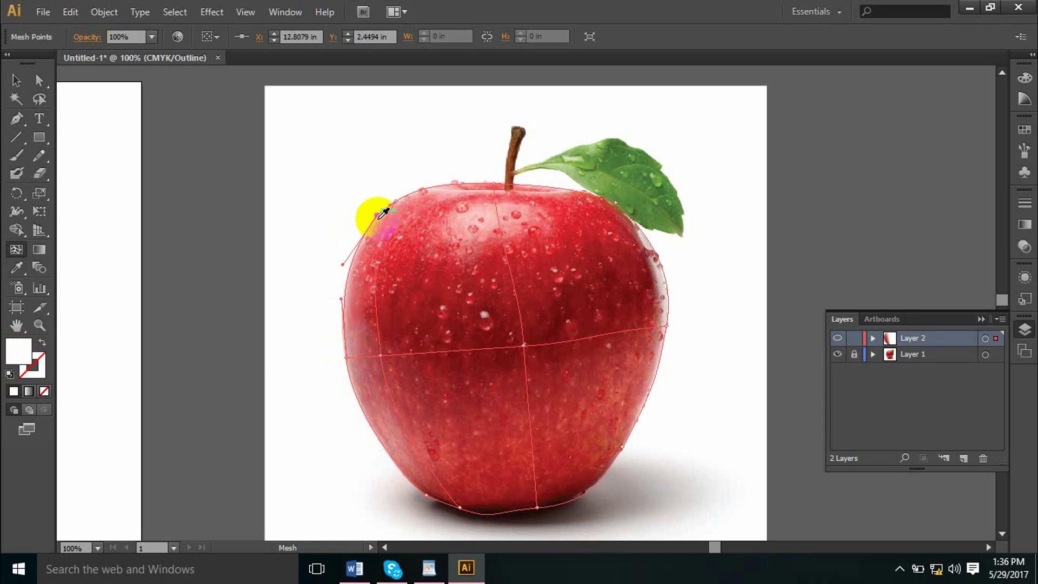
{"action": "key", "text": "i"}
{"action": "left_click", "coordinate": [381, 214]}
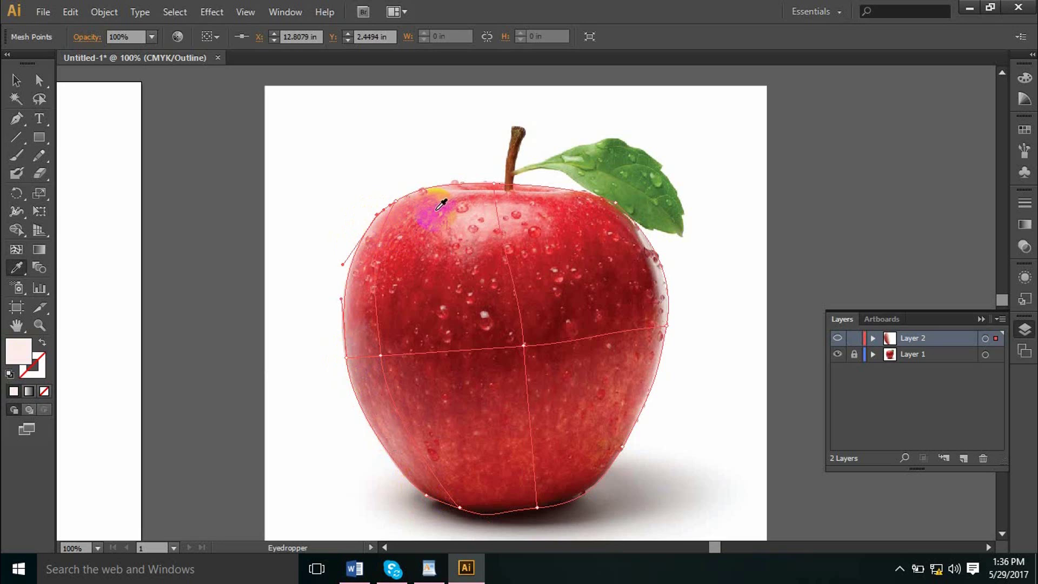
- Add a vertical mesh line from the top edge well left of the stem and colour its three points from the photo
{"action": "key", "text": "u"}
{"action": "left_click", "coordinate": [424, 189]}
{"action": "key", "text": "i"}
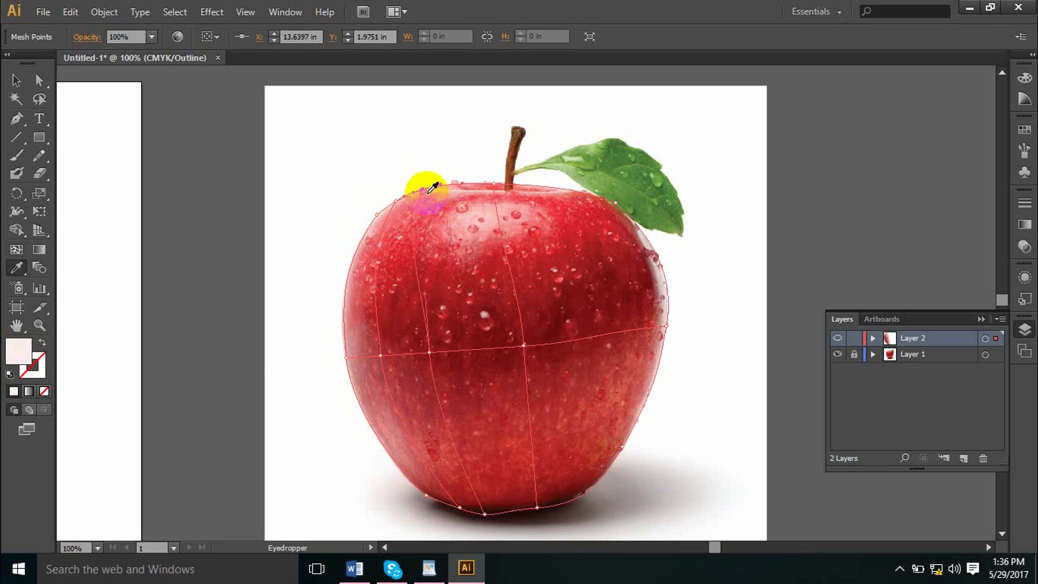
{"action": "left_click", "coordinate": [433, 188]}
{"action": "key", "text": "u"}
{"action": "left_click", "coordinate": [429, 352]}
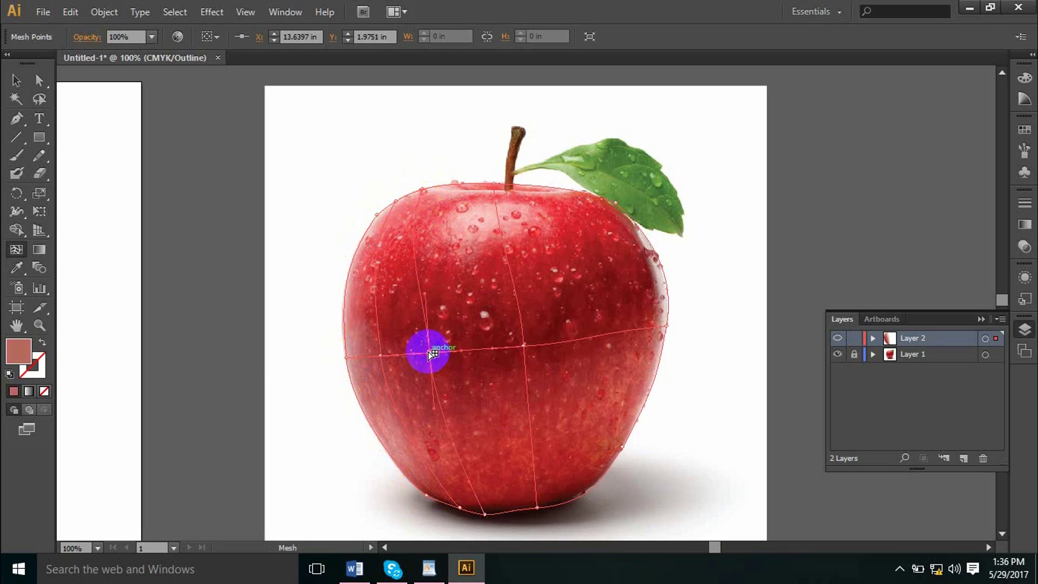
{"action": "left_click", "coordinate": [485, 514]}
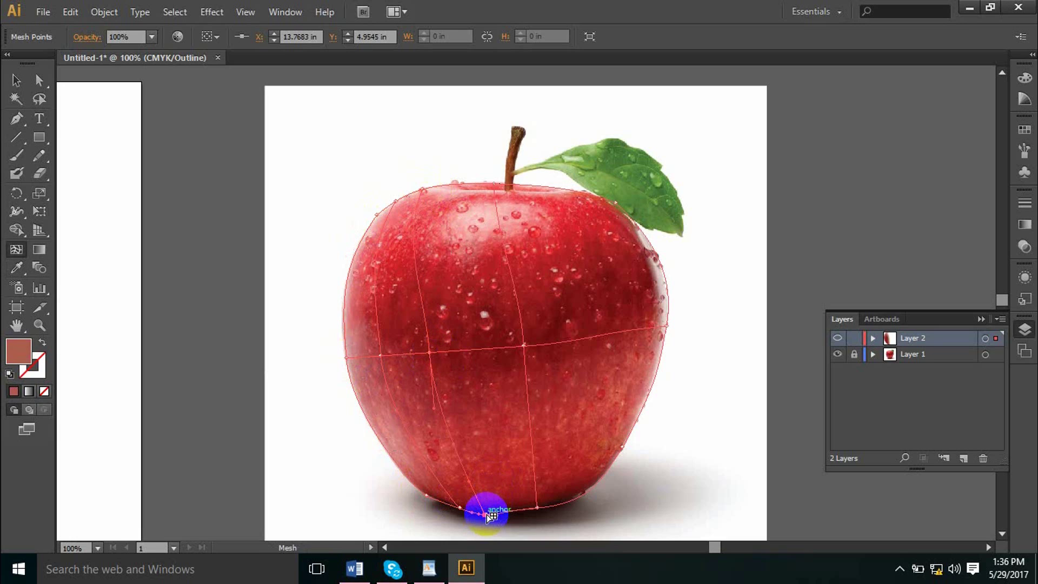
{"action": "key", "text": "i"}
{"action": "left_click", "coordinate": [486, 503]}
- Add a vertical mesh line just left of the centre line from the bottom edge and colour its bottom, middle and top points from the photo
{"action": "key", "text": "u"}
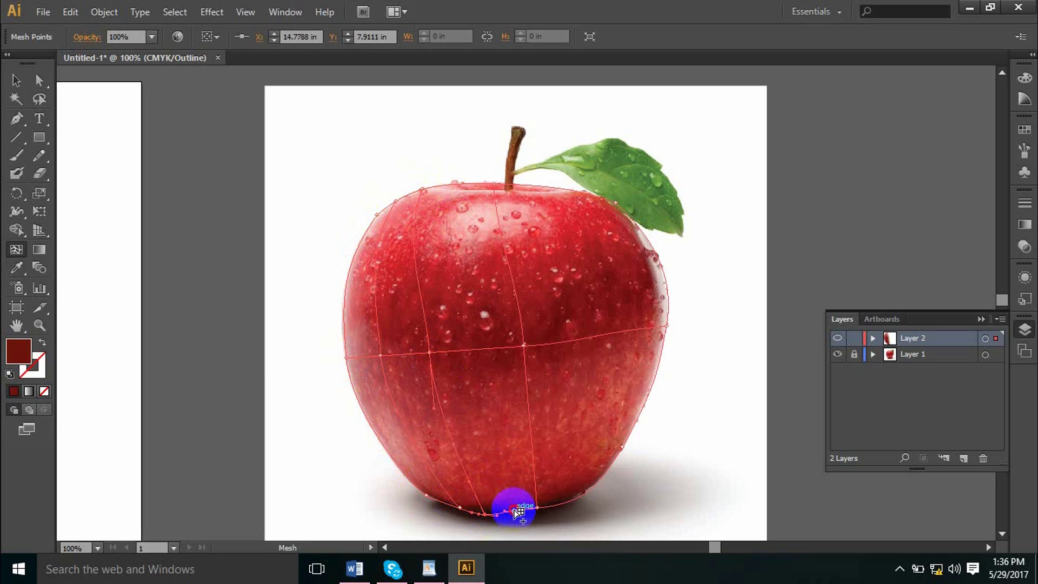
{"action": "left_click", "coordinate": [514, 510]}
{"action": "key", "text": "i"}
{"action": "left_click", "coordinate": [517, 504]}
{"action": "key", "text": "u"}
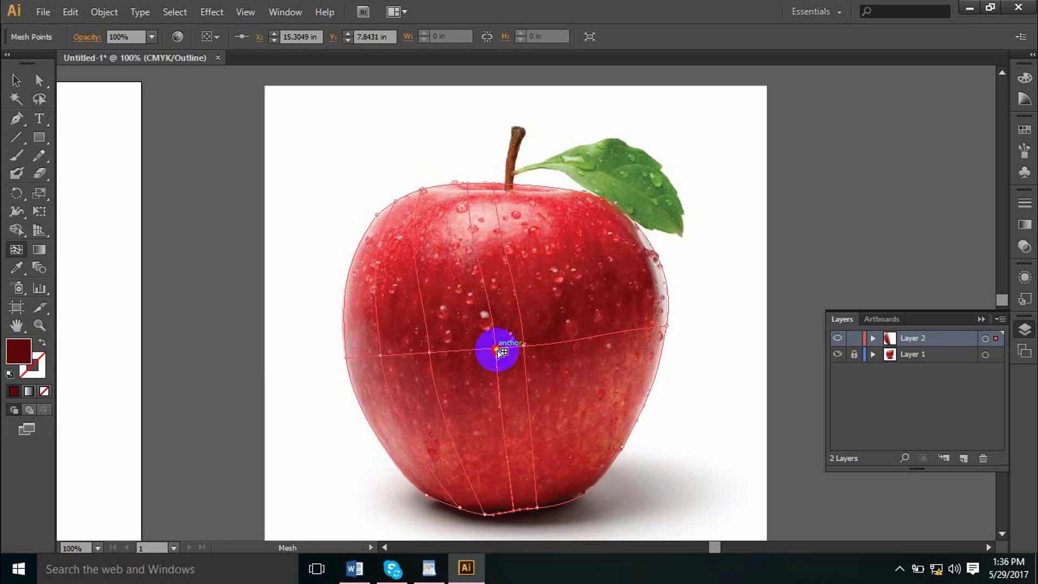
{"action": "left_click", "coordinate": [498, 353]}
{"action": "key", "text": "i"}
{"action": "left_click", "coordinate": [503, 342]}
{"action": "key", "text": "u"}
{"action": "left_click", "coordinate": [468, 186]}
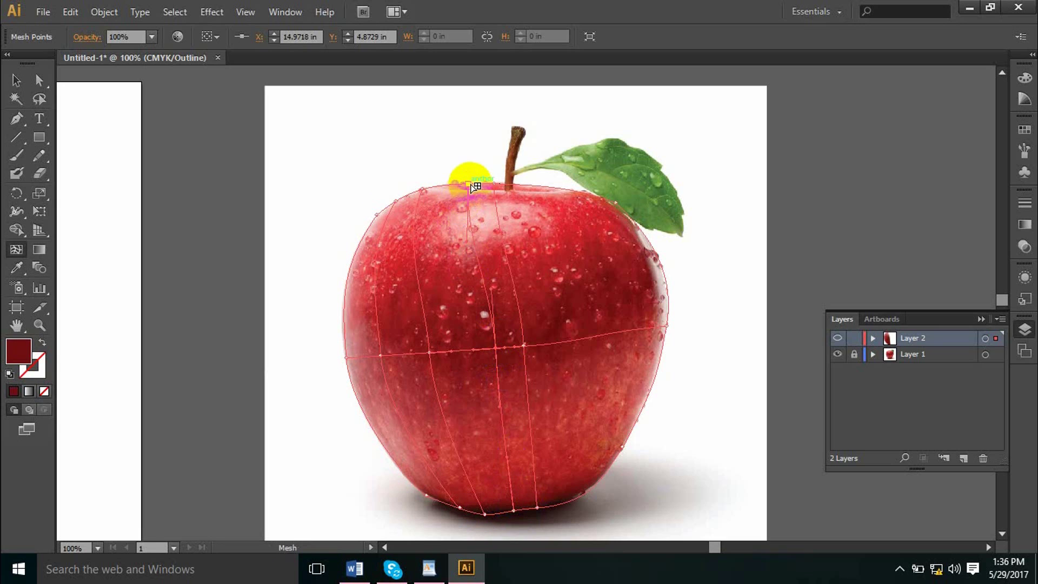
{"action": "key", "text": "i"}
{"action": "left_click", "coordinate": [480, 189]}
- Colour the top, middle and bottom points of the central vertical mesh line with colours sampled from the photo at each point
{"action": "key", "text": "u"}
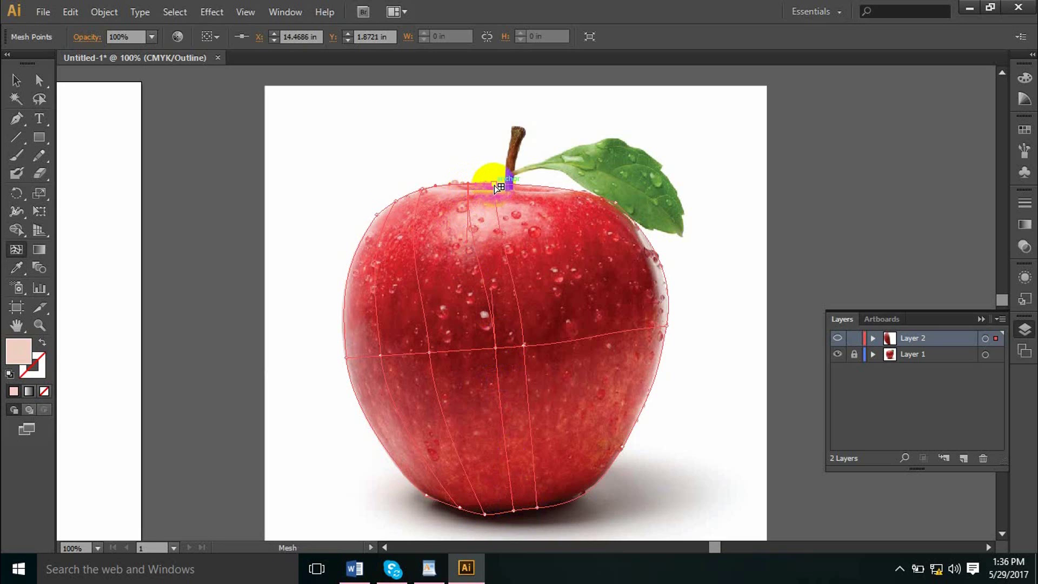
{"action": "left_click", "coordinate": [496, 186]}
{"action": "key", "text": "i"}
{"action": "left_click", "coordinate": [498, 194]}
{"action": "key", "text": "u"}
{"action": "left_click", "coordinate": [524, 345]}
{"action": "key", "text": "i"}
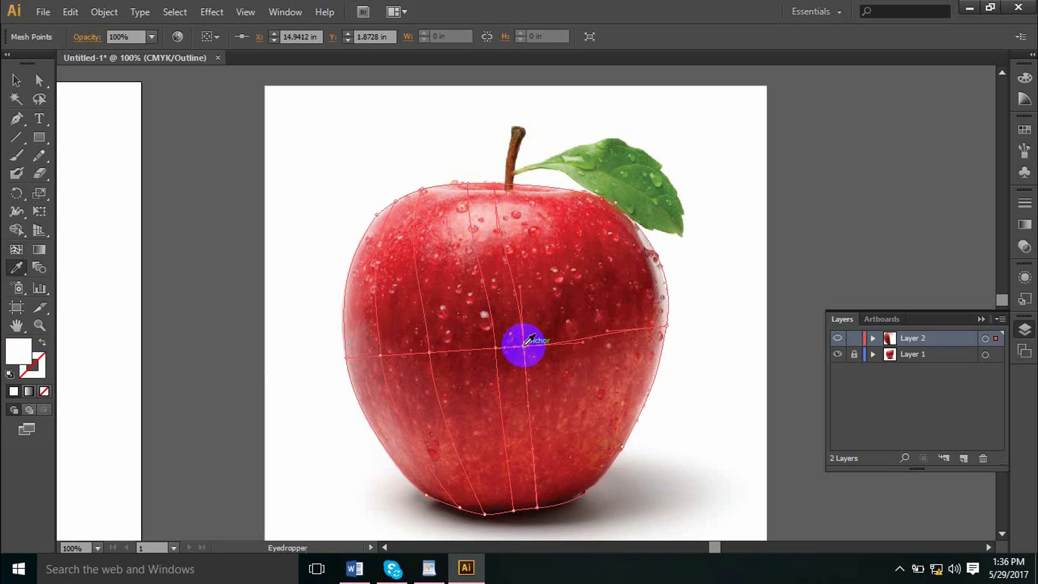
{"action": "left_click", "coordinate": [529, 347]}
{"action": "key", "text": "u"}
{"action": "left_click", "coordinate": [538, 508]}
{"action": "key", "text": "i"}
{"action": "left_click", "coordinate": [539, 508]}
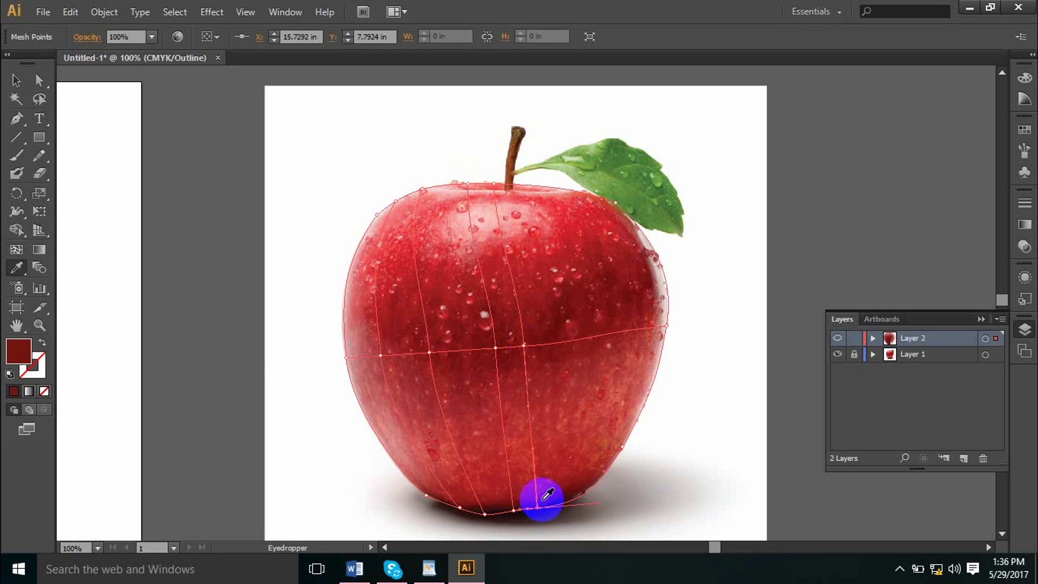
- Add a vertical mesh line just right of the centre line from the bottom edge and colour its three points from the photo
{"action": "key", "text": "u"}
{"action": "left_click", "coordinate": [563, 506]}
{"action": "key", "text": "i"}
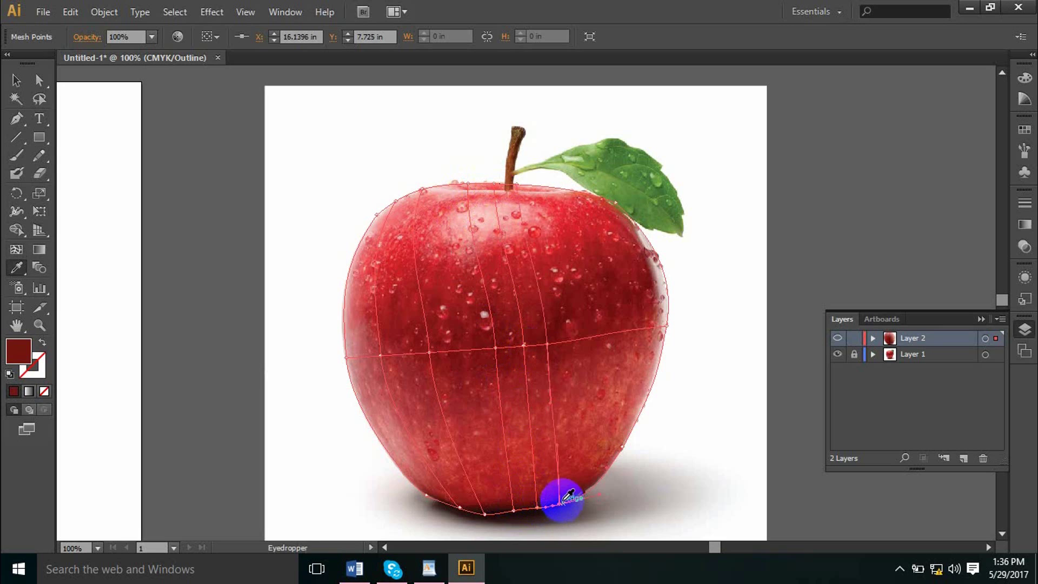
{"action": "left_click", "coordinate": [563, 506]}
{"action": "key", "text": "u"}
{"action": "left_click", "coordinate": [547, 345]}
{"action": "key", "text": "i"}
{"action": "left_click", "coordinate": [548, 347]}
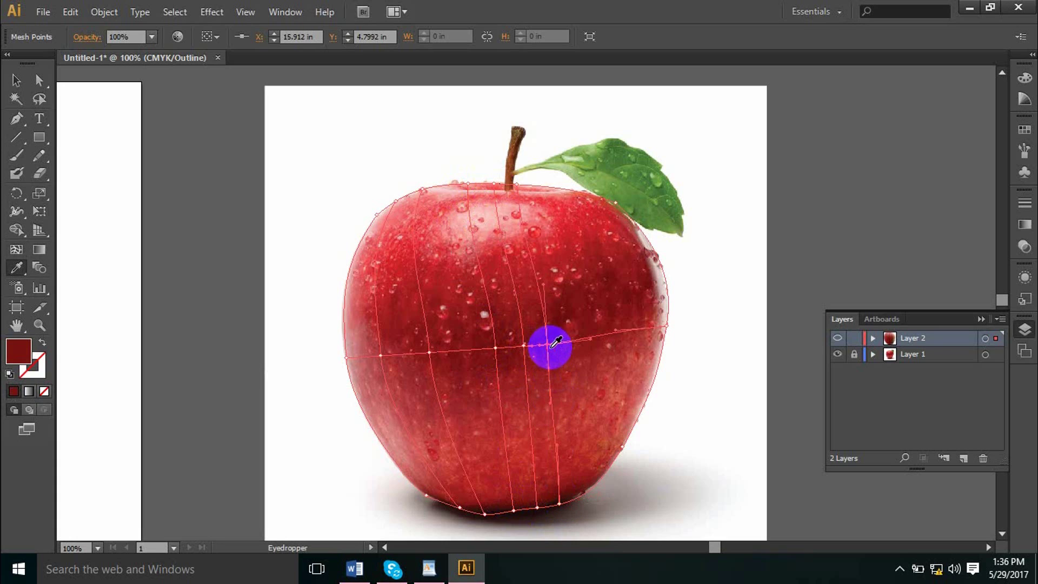
{"action": "key", "text": "u"}
{"action": "left_click", "coordinate": [519, 186]}
{"action": "key", "text": "i"}
{"action": "left_click", "coordinate": [518, 187]}
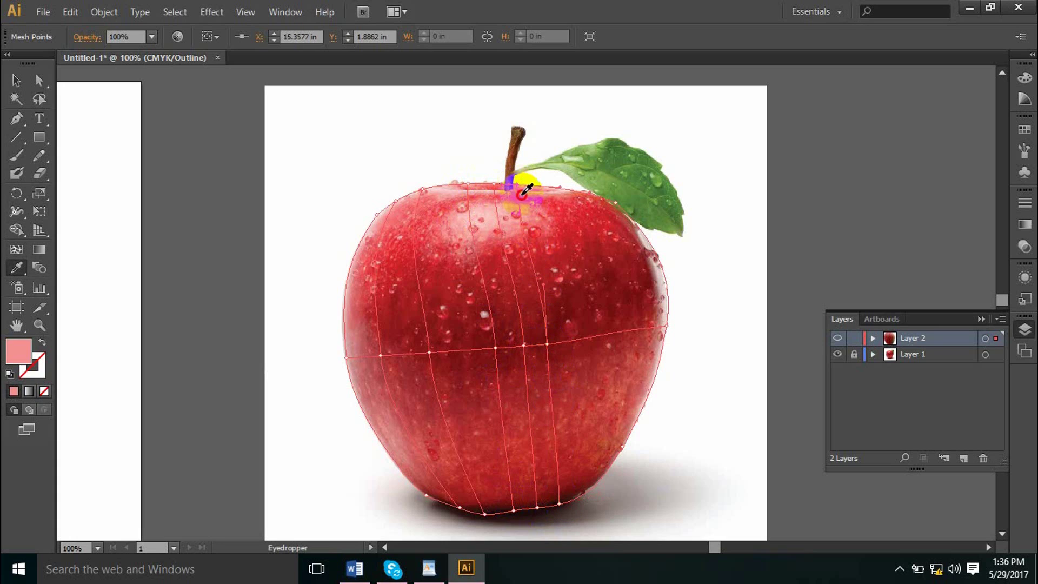
- Add a vertical mesh line from the top edge right of the stem and colour its top, middle and bottom points from the photo
{"action": "key", "text": "u"}
{"action": "left_click", "coordinate": [552, 187]}
{"action": "key", "text": "i"}
{"action": "left_click", "coordinate": [552, 186]}
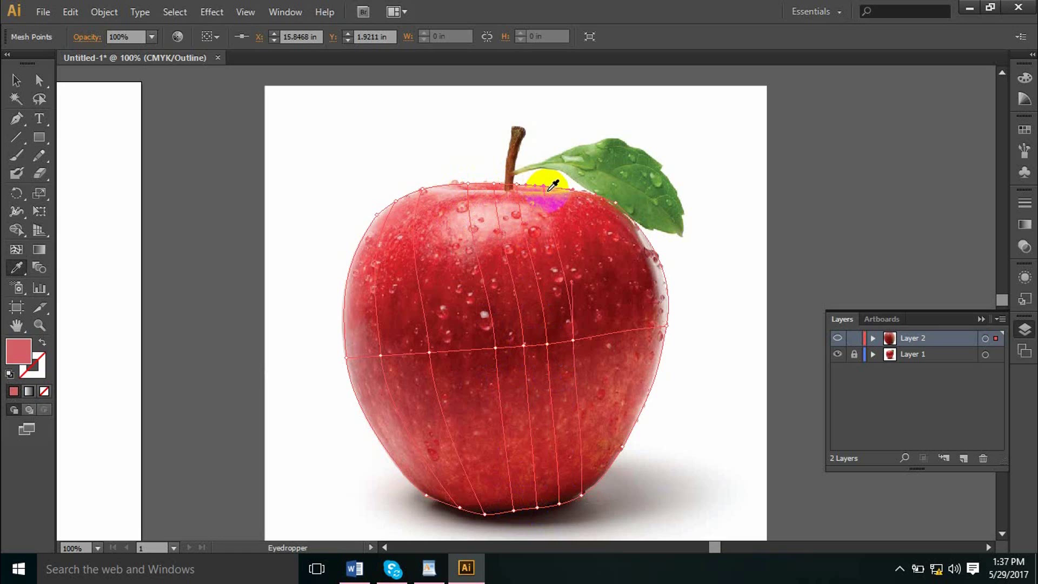
{"action": "key", "text": "u"}
{"action": "left_click", "coordinate": [573, 343]}
{"action": "key", "text": "i"}
{"action": "left_click", "coordinate": [575, 343]}
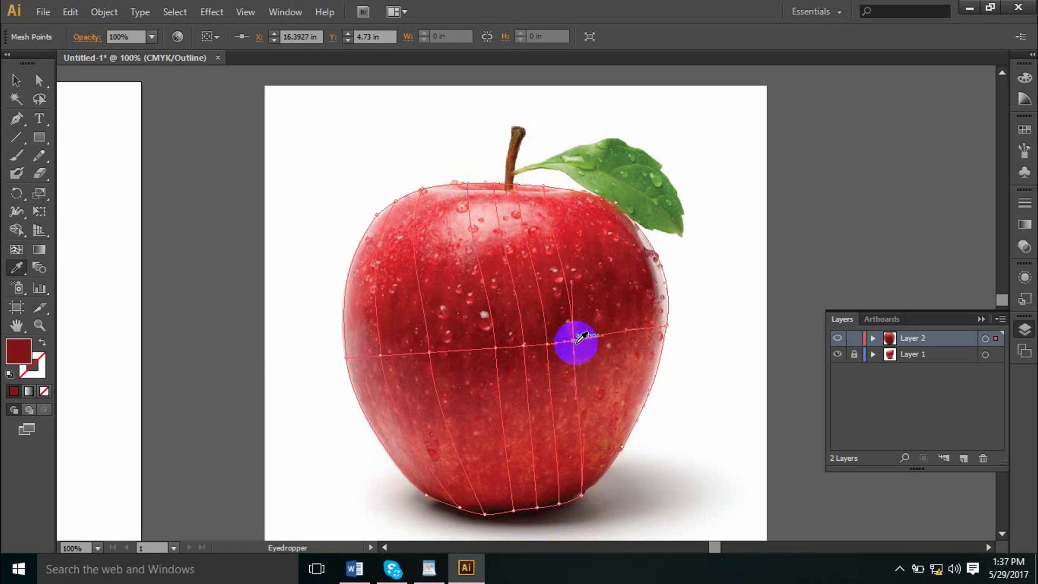
{"action": "key", "text": "u"}
{"action": "left_click", "coordinate": [582, 495]}
{"action": "key", "text": "i"}
{"action": "left_click", "coordinate": [582, 490]}
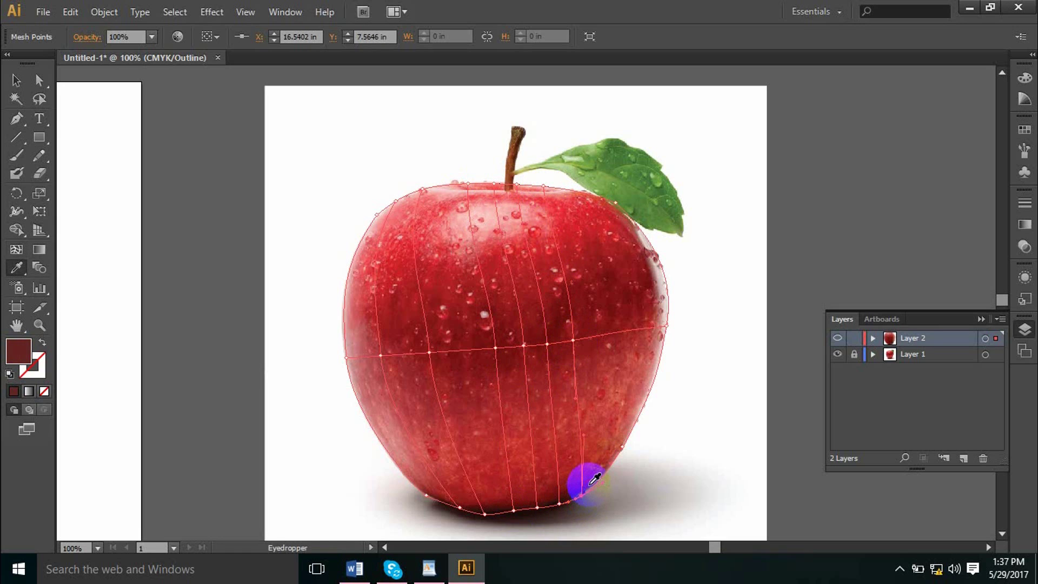
- Add a vertical mesh line near the apple's right side from the lower-right edge and colour its bottom, middle and top points from the photo
{"action": "key", "text": "u"}
{"action": "left_click", "coordinate": [613, 474]}
{"action": "key", "text": "i"}
{"action": "left_click", "coordinate": [599, 467]}
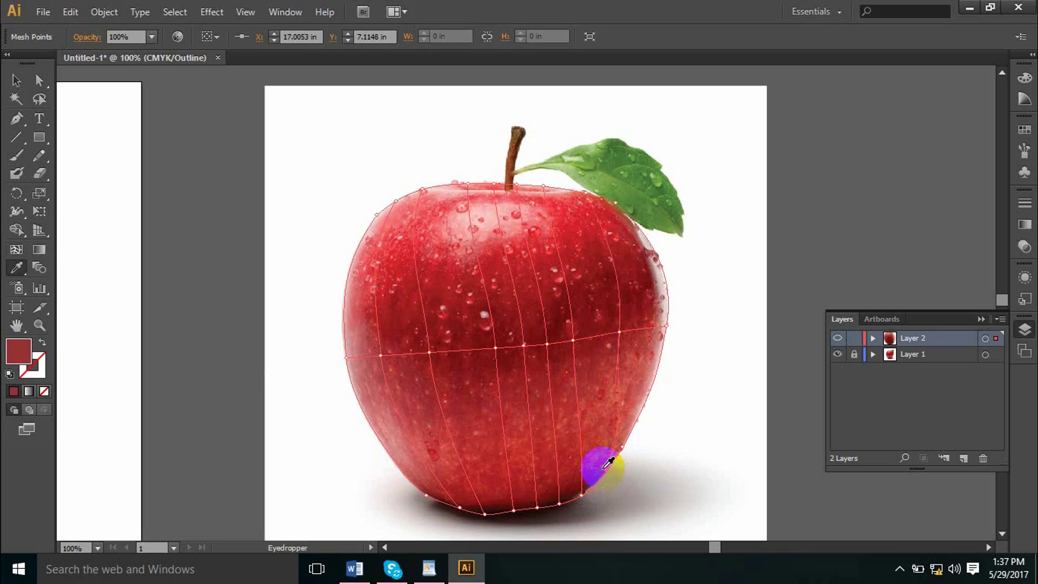
{"action": "key", "text": "u"}
{"action": "left_click", "coordinate": [622, 333]}
{"action": "key", "text": "i"}
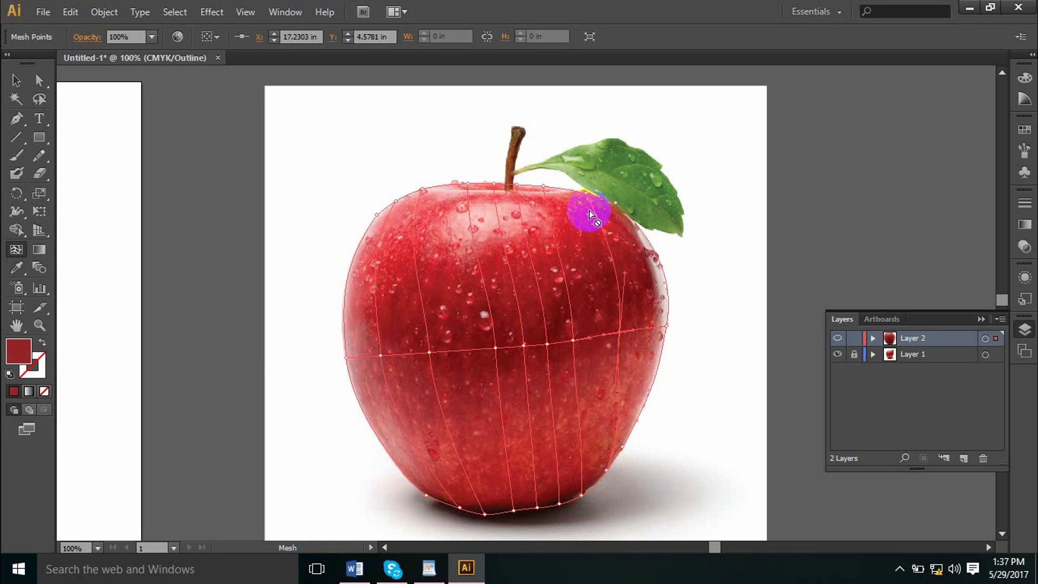
{"action": "left_click", "coordinate": [585, 198]}
{"action": "left_click", "coordinate": [598, 251]}
- Add a horizontal mesh line near the apple's bottom from the lower-right edge and colour its four rightmost points with colours sampled from the photo
{"action": "key", "text": "u"}
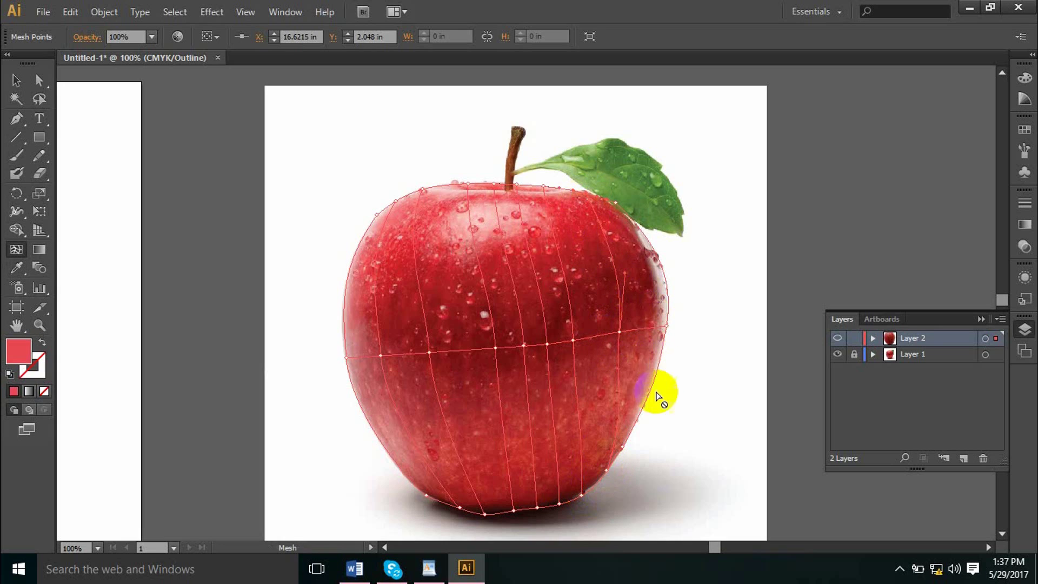
{"action": "left_click", "coordinate": [644, 414]}
{"action": "key", "text": "i"}
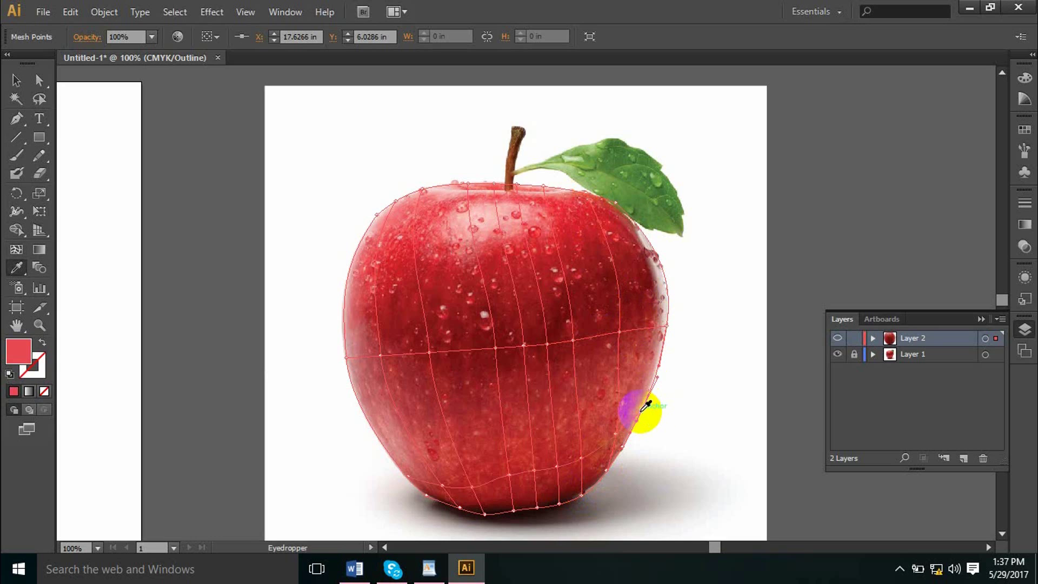
{"action": "left_click", "coordinate": [632, 410]}
{"action": "key", "text": "u"}
{"action": "left_click", "coordinate": [617, 436]}
{"action": "key", "text": "i"}
{"action": "left_click", "coordinate": [603, 429]}
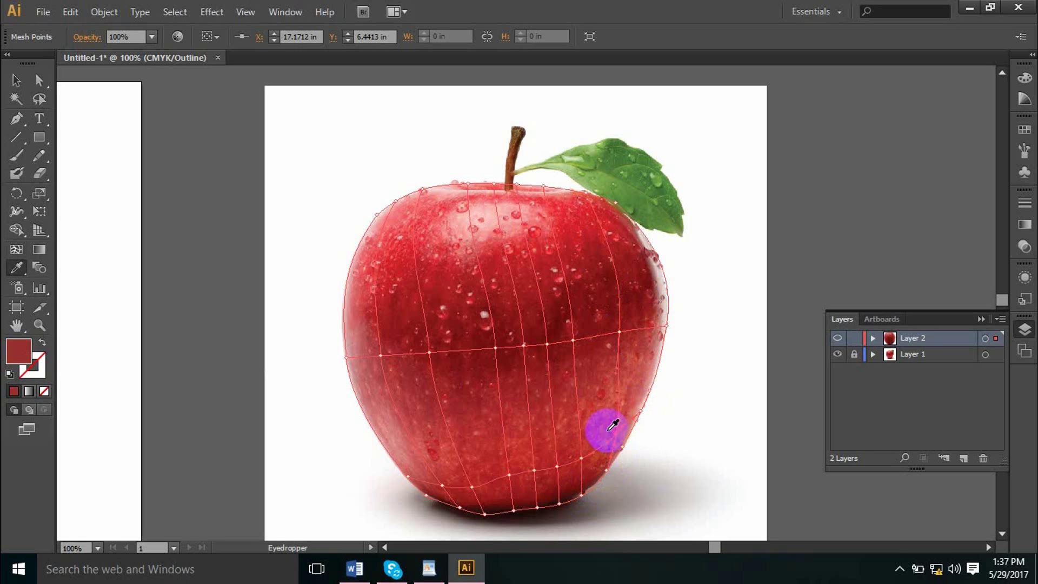
{"action": "key", "text": "u"}
{"action": "left_click", "coordinate": [590, 460]}
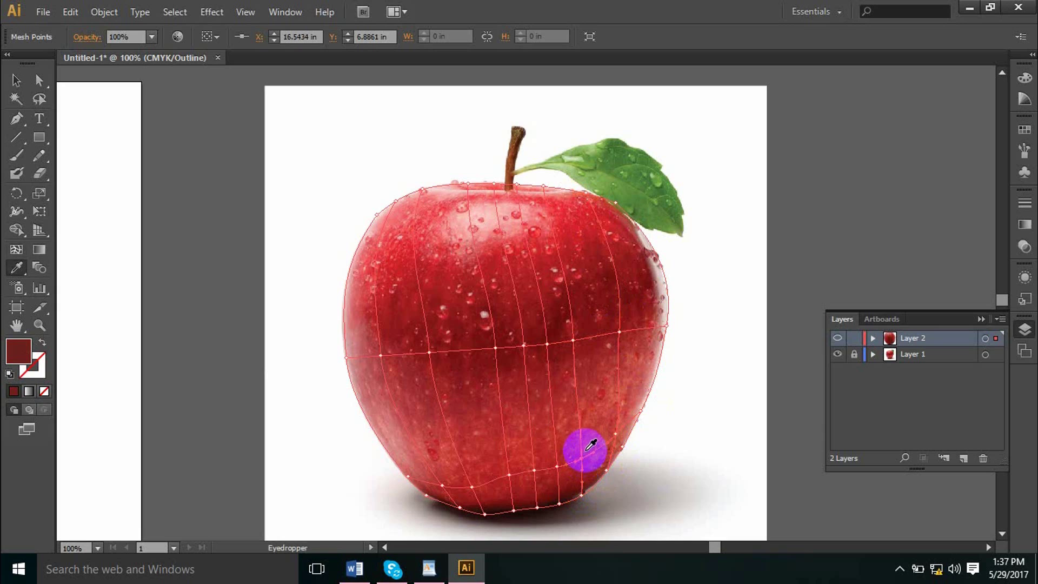
{"action": "left_click", "coordinate": [561, 465]}
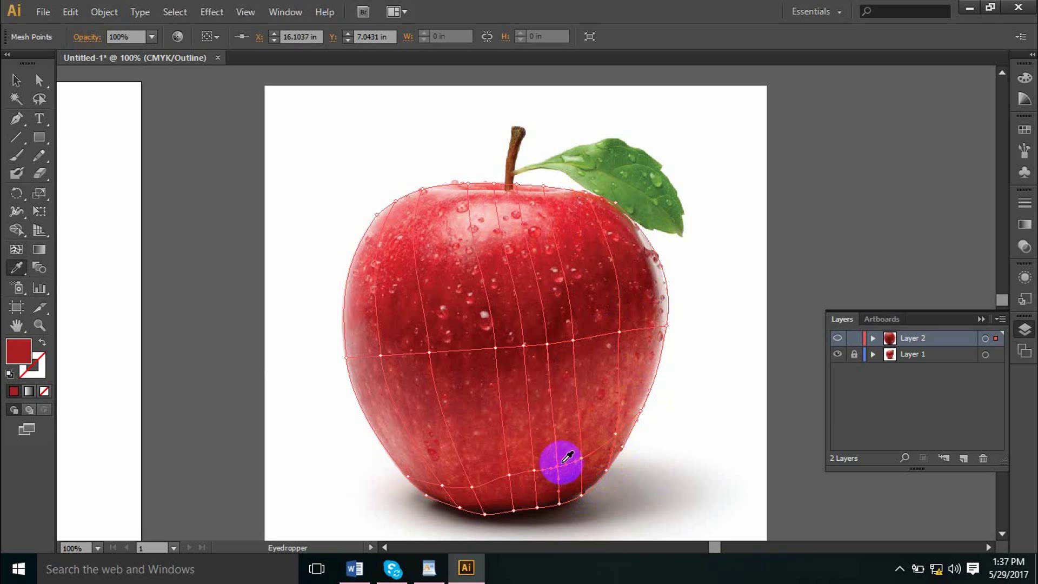
- Colour the two central points of the lowest horizontal mesh line with reds sampled from the photo beside each point
{"action": "left_click", "coordinate": [535, 472]}
{"action": "key", "text": "i"}
{"action": "left_click", "coordinate": [536, 469]}
{"action": "key", "text": "u"}
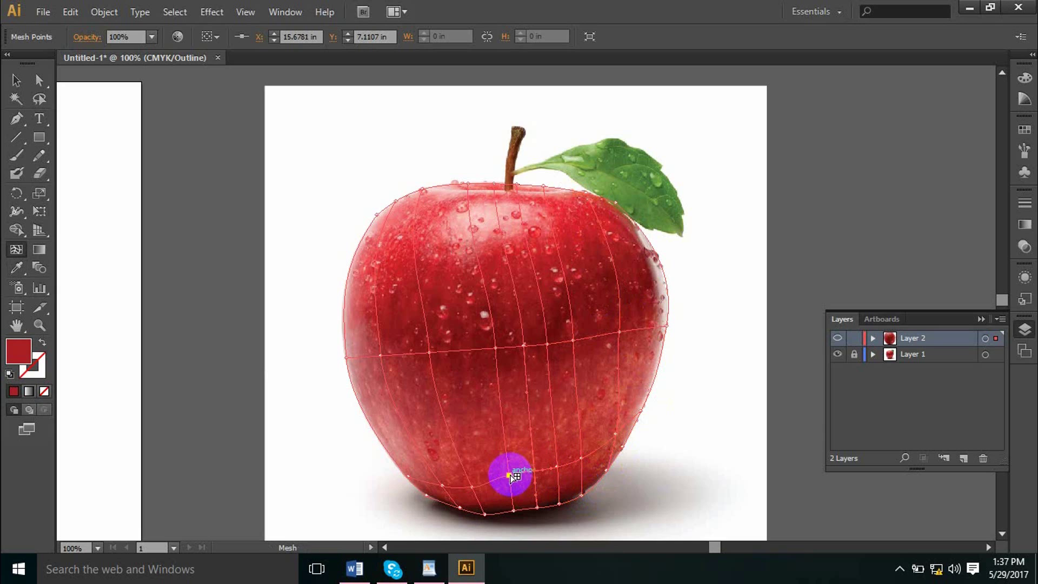
{"action": "left_click", "coordinate": [509, 475]}
{"action": "key", "text": "i"}
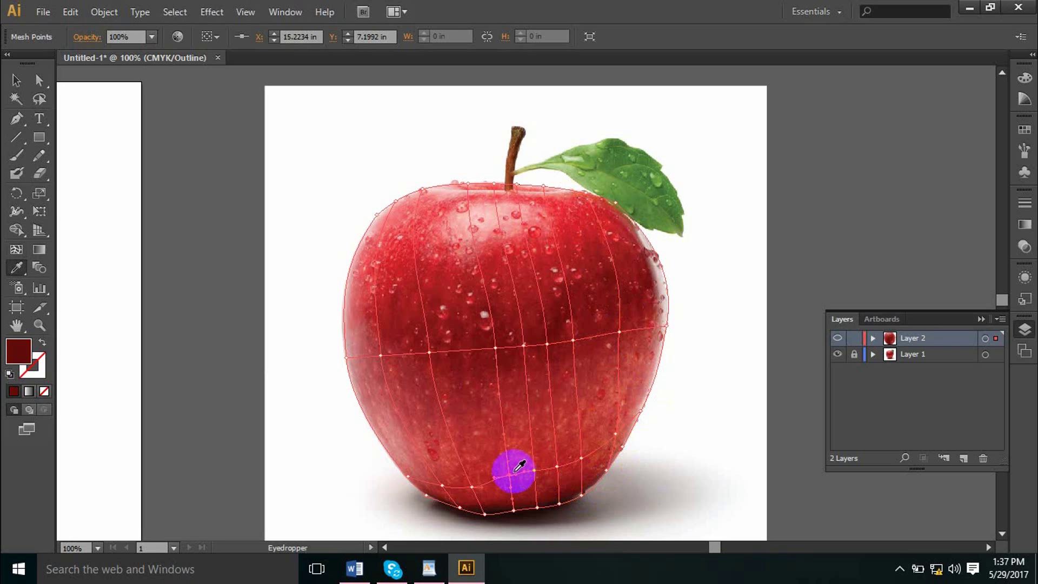
{"action": "left_click", "coordinate": [515, 472]}
- Colour the three left-hand points of the lowest horizontal mesh line, including the one on the apple's outline, from the photo
{"action": "key", "text": "u"}
{"action": "left_click", "coordinate": [473, 486]}
{"action": "key", "text": "i"}
{"action": "left_click", "coordinate": [476, 481]}
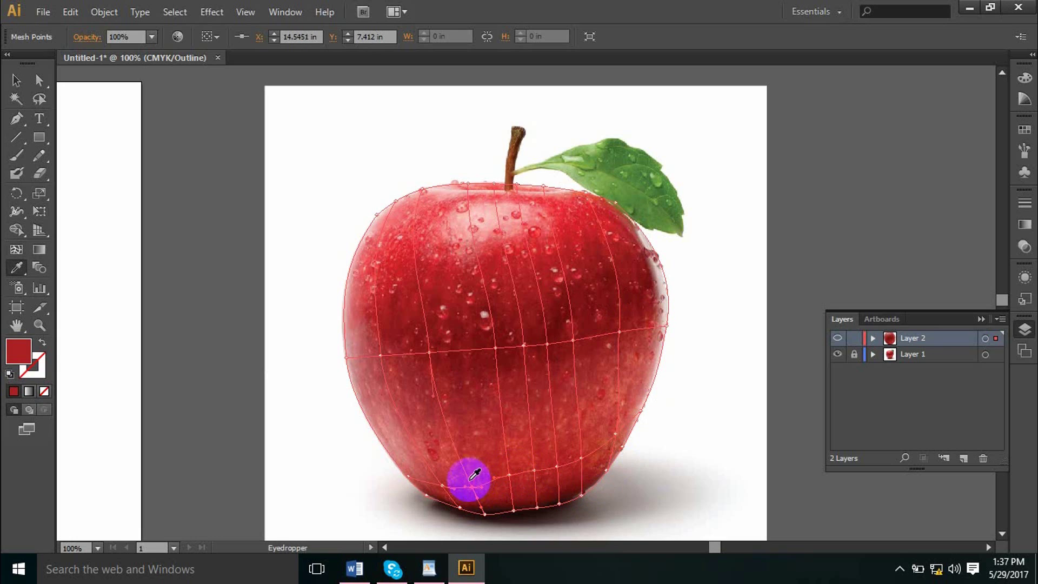
{"action": "key", "text": "u"}
{"action": "left_click", "coordinate": [442, 486]}
{"action": "key", "text": "i"}
{"action": "left_click", "coordinate": [448, 481]}
{"action": "key", "text": "u"}
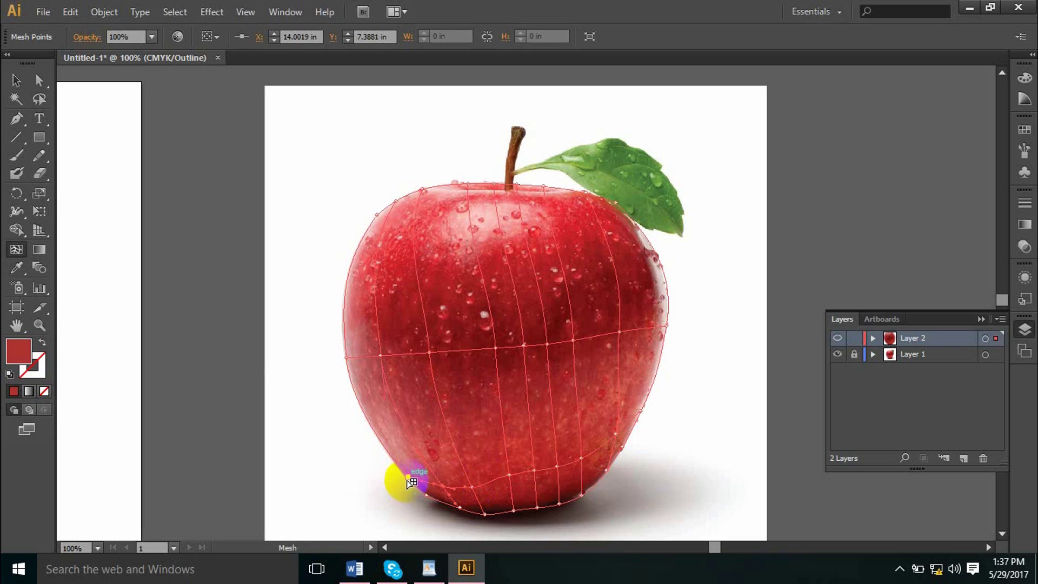
{"action": "left_click", "coordinate": [408, 477]}
{"action": "key", "text": "i"}
{"action": "left_click", "coordinate": [413, 471]}
- Add a second horizontal mesh line above the lowest one from the apple's lower-left edge and colour its three leftmost points from the photo
{"action": "key", "text": "u"}
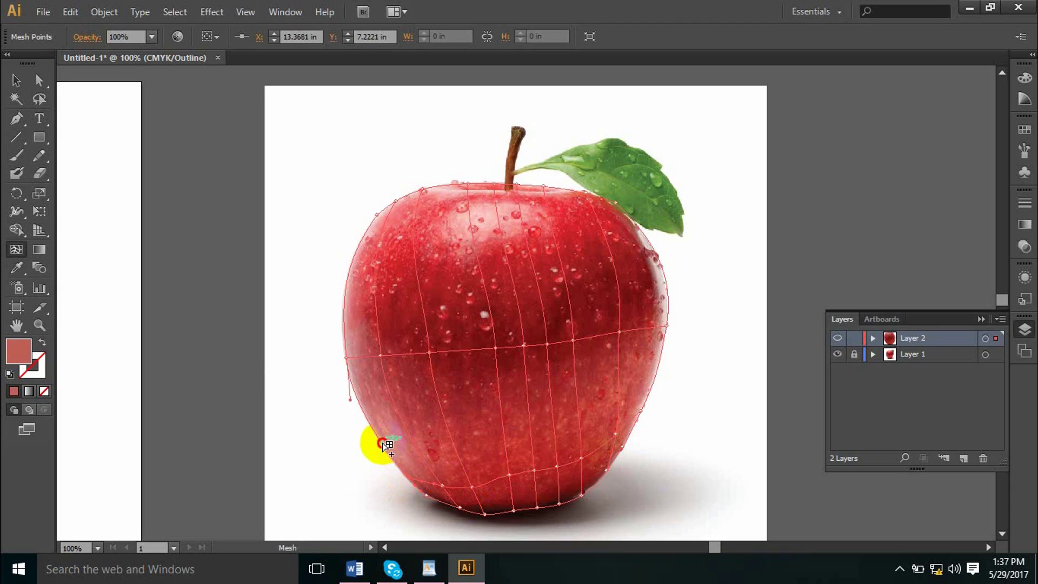
{"action": "left_click", "coordinate": [382, 443]}
{"action": "key", "text": "i"}
{"action": "left_click", "coordinate": [389, 436]}
{"action": "key", "text": "u"}
{"action": "left_click", "coordinate": [419, 446]}
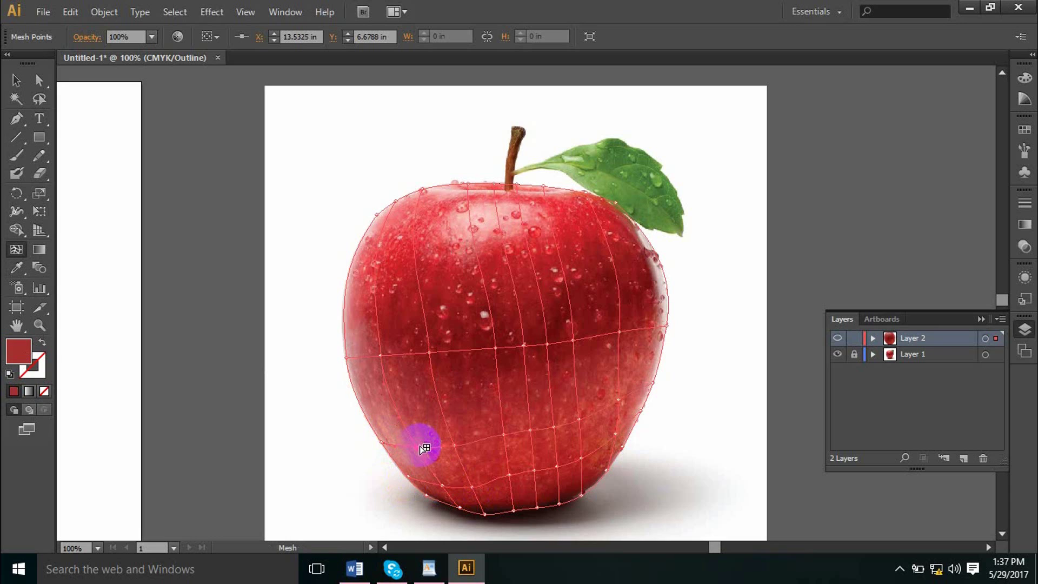
{"action": "key", "text": "i"}
{"action": "left_click", "coordinate": [422, 440]}
{"action": "key", "text": "u"}
{"action": "left_click", "coordinate": [456, 446]}
{"action": "key", "text": "i"}
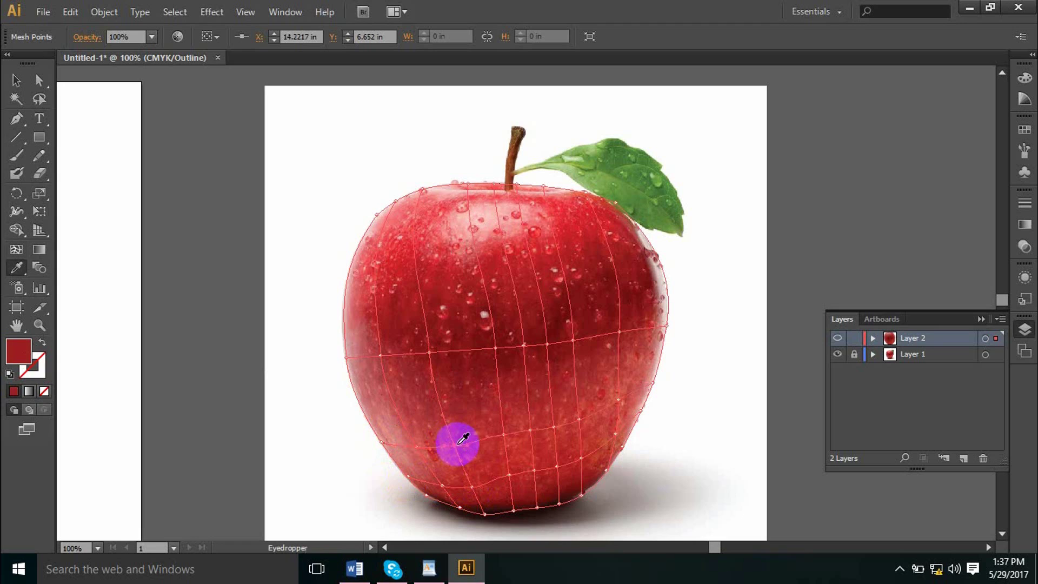
{"action": "left_click", "coordinate": [467, 439]}
- Colour the three central points of the second horizontal mesh line from the bottom with colours sampled from the photo
{"action": "left_click", "coordinate": [506, 433]}
{"action": "key", "text": "u"}
{"action": "left_click", "coordinate": [504, 434]}
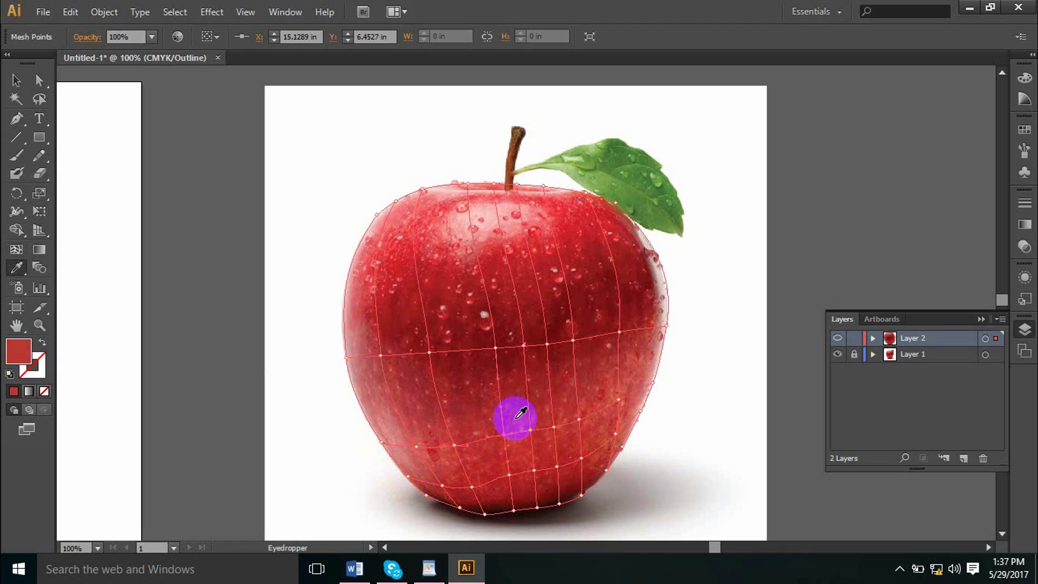
{"action": "left_click", "coordinate": [532, 428]}
{"action": "key", "text": "i"}
{"action": "left_click", "coordinate": [536, 427]}
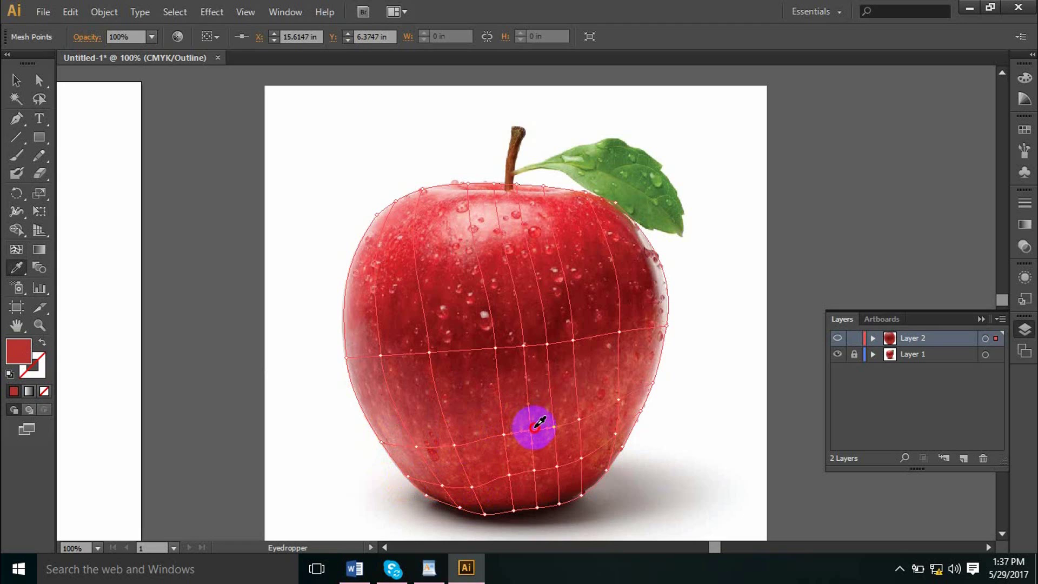
{"action": "key", "text": "u"}
{"action": "left_click", "coordinate": [556, 429]}
{"action": "key", "text": "i"}
{"action": "left_click", "coordinate": [563, 423]}
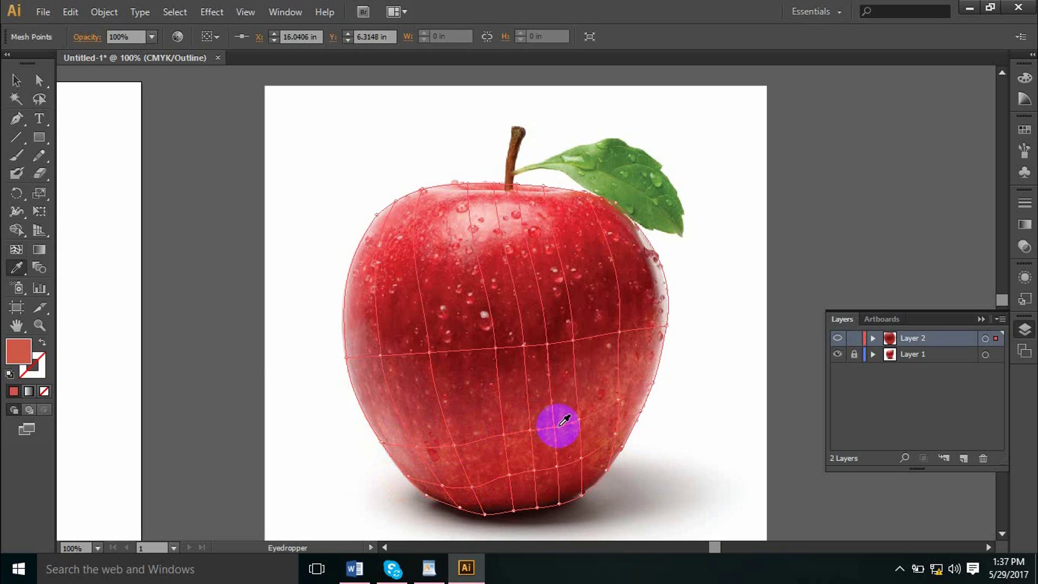
- Colour the right-hand points of the second horizontal line from the bottom and the right end point of the middle line from the photo
{"action": "key", "text": "u"}
{"action": "left_click", "coordinate": [619, 401]}
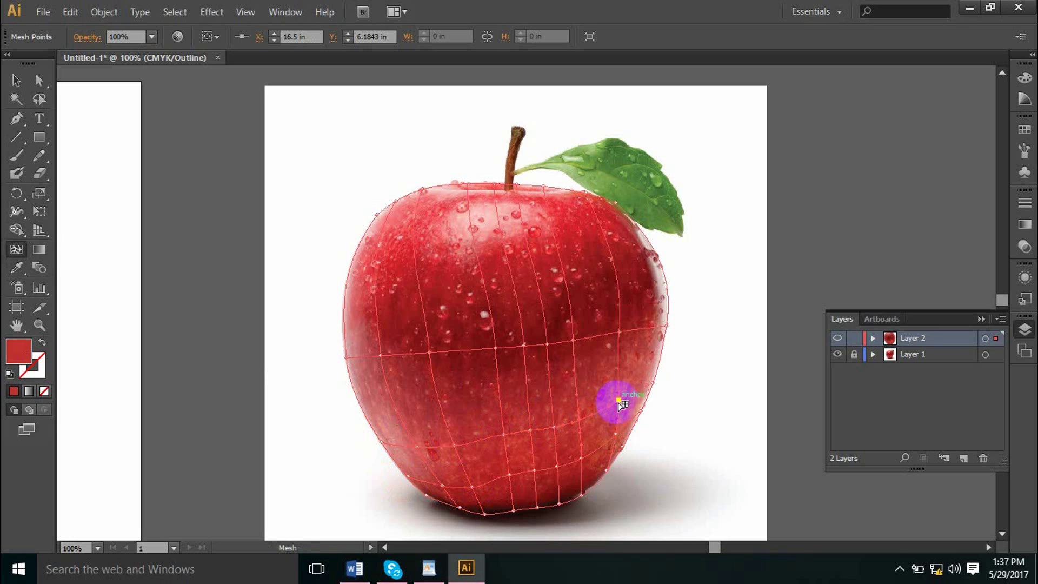
{"action": "key", "text": "i"}
{"action": "left_click", "coordinate": [620, 391]}
{"action": "key", "text": "u"}
{"action": "left_click", "coordinate": [652, 388]}
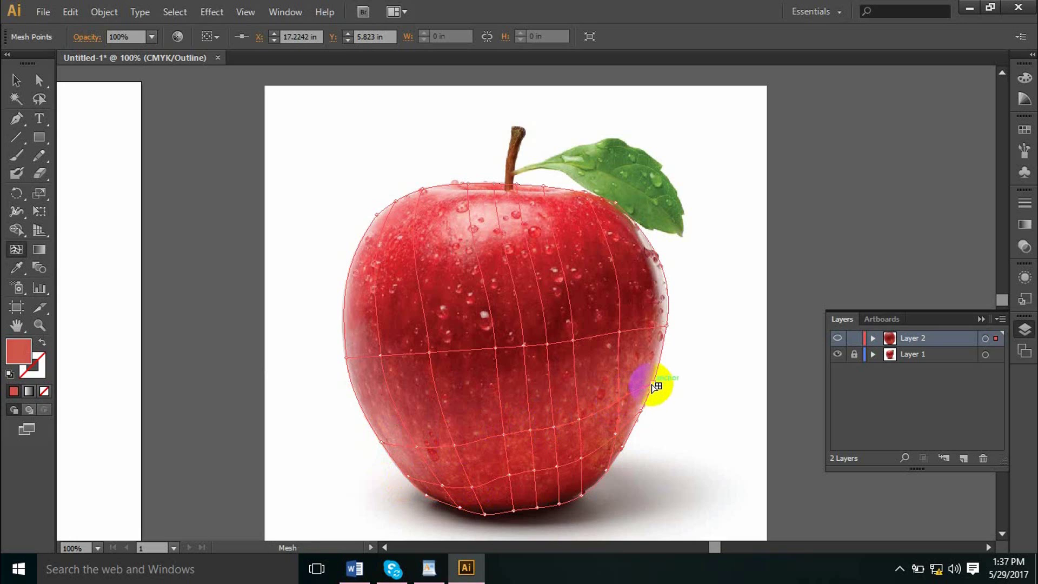
{"action": "left_click", "coordinate": [653, 386]}
{"action": "key", "text": "i"}
{"action": "left_click", "coordinate": [650, 377]}
{"action": "key", "text": "u"}
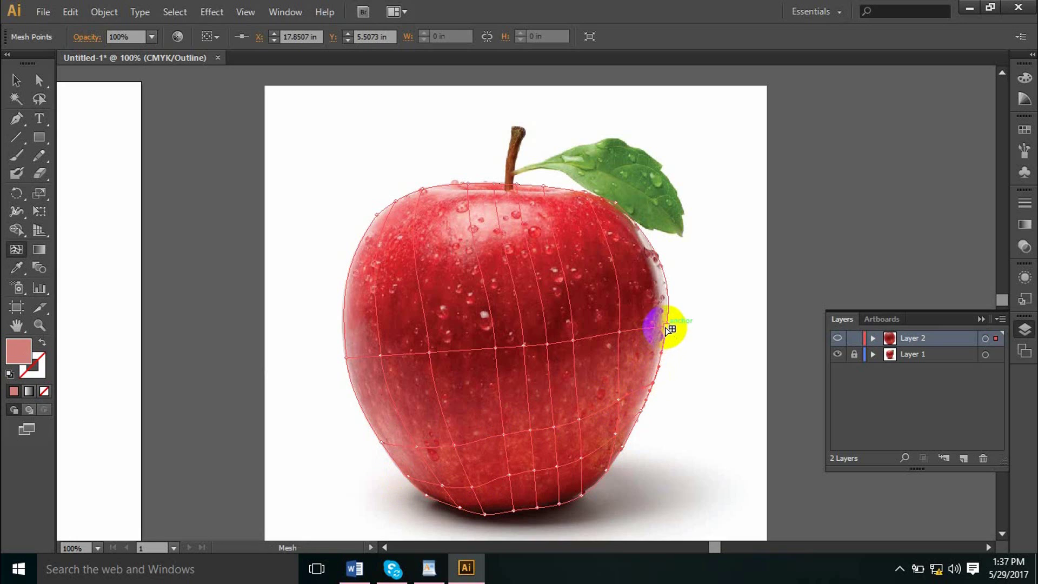
{"action": "left_click", "coordinate": [669, 328]}
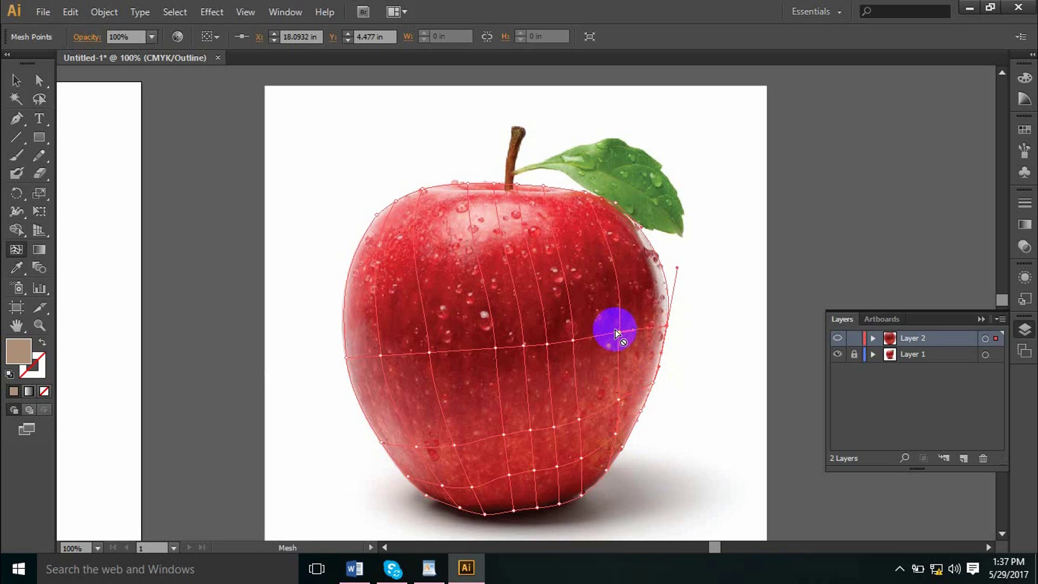
- Add a horizontal mesh line just below the middle one from the apple's right edge and colour its three rightmost points from the photo
{"action": "left_click", "coordinate": [661, 356]}
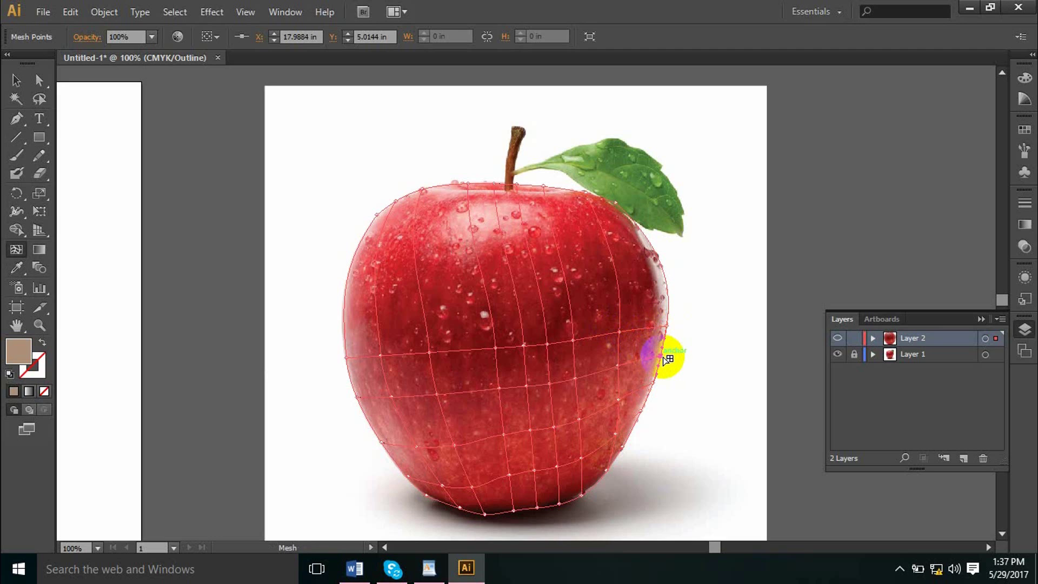
{"action": "key", "text": "i"}
{"action": "left_click", "coordinate": [656, 353]}
{"action": "key", "text": "u"}
{"action": "left_click", "coordinate": [627, 364]}
{"action": "key", "text": "i"}
{"action": "left_click", "coordinate": [610, 363]}
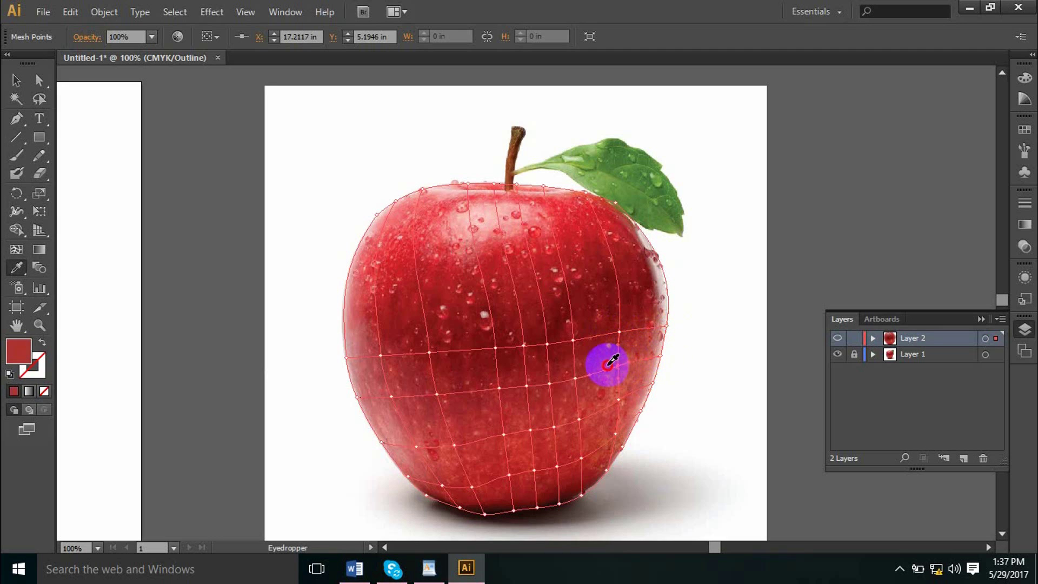
{"action": "key", "text": "u"}
{"action": "left_click", "coordinate": [575, 378]}
{"action": "key", "text": "i"}
{"action": "left_click", "coordinate": [579, 372]}
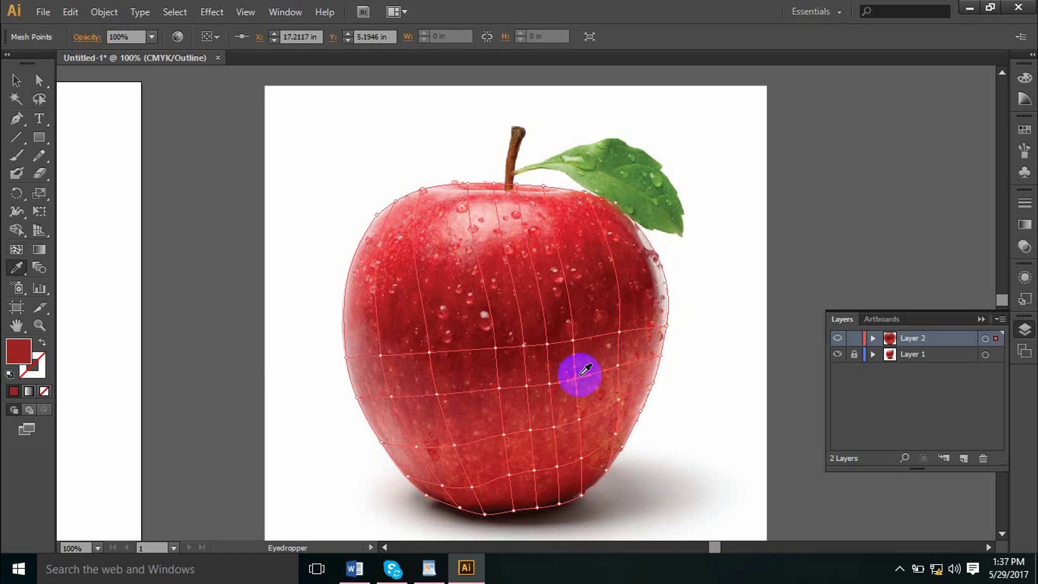
- Colour the three central points of the mesh line just below the middle with dark reds sampled from the photo
{"action": "key", "text": "u"}
{"action": "left_click", "coordinate": [549, 385]}
{"action": "key", "text": "i"}
{"action": "left_click", "coordinate": [553, 377]}
{"action": "key", "text": "u"}
{"action": "left_click", "coordinate": [526, 386]}
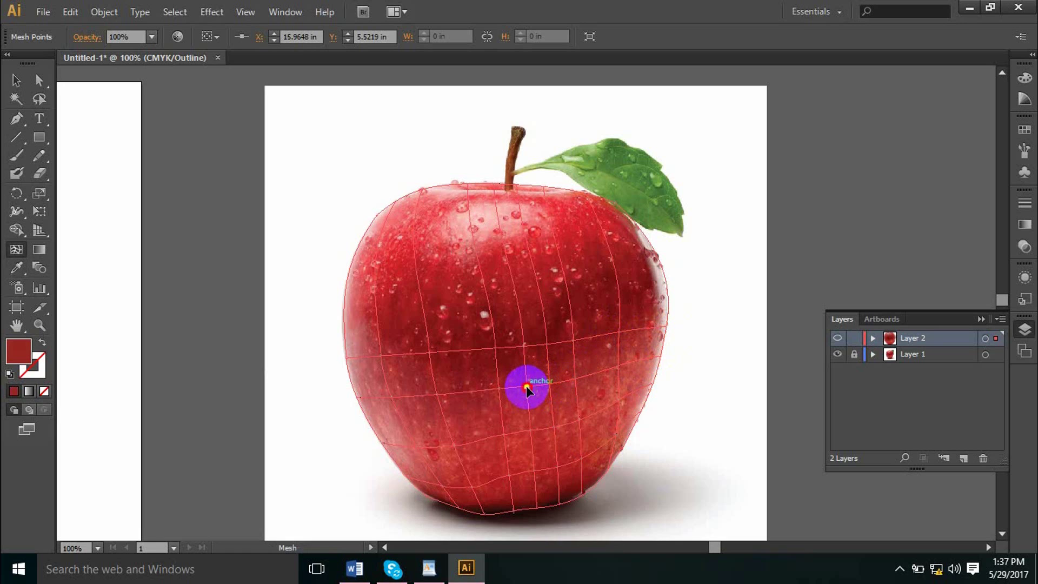
{"action": "key", "text": "i"}
{"action": "left_click", "coordinate": [530, 381]}
{"action": "key", "text": "u"}
{"action": "left_click", "coordinate": [499, 388]}
{"action": "key", "text": "i"}
{"action": "left_click", "coordinate": [482, 378]}
- Colour the three left-hand points of the mesh line just below the middle, out to the apple's left edge, from the photo
{"action": "key", "text": "u"}
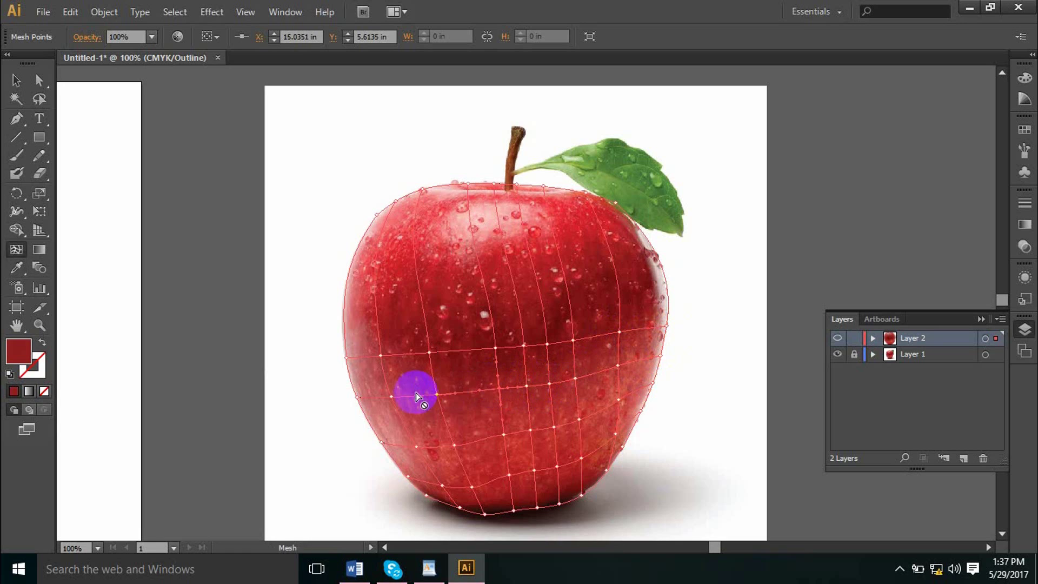
{"action": "left_click", "coordinate": [438, 395]}
{"action": "key", "text": "i"}
{"action": "left_click", "coordinate": [399, 400]}
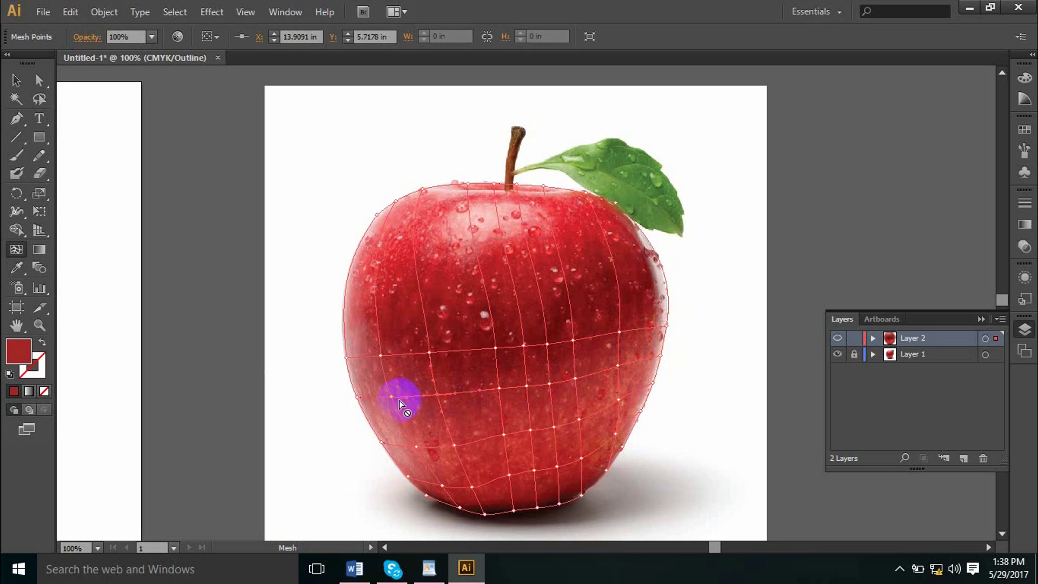
{"action": "left_click", "coordinate": [354, 402]}
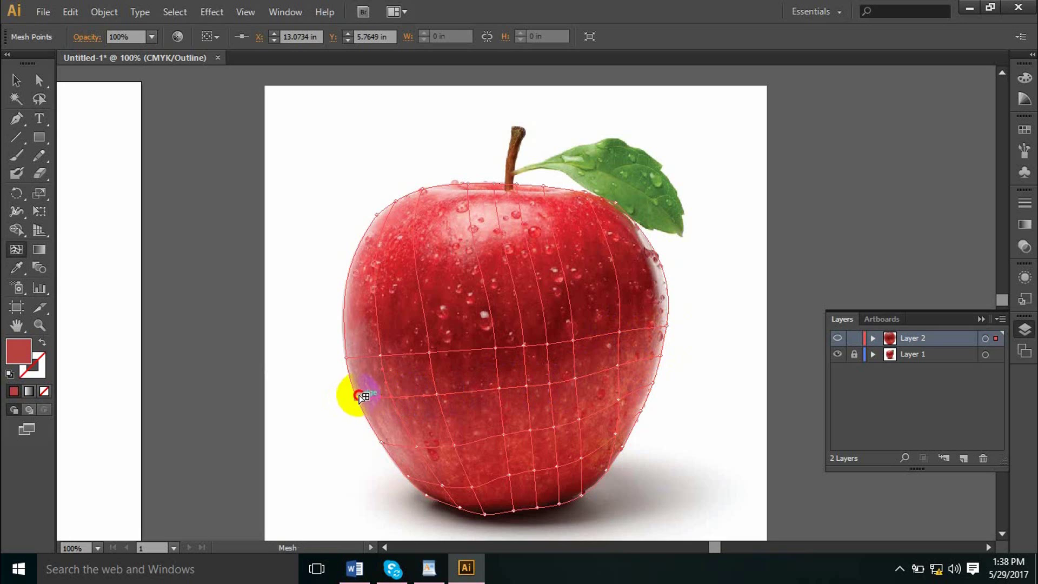
{"action": "left_click", "coordinate": [358, 397]}
{"action": "key", "text": "i"}
{"action": "left_click", "coordinate": [363, 378]}
- Add a horizontal mesh line across the apple's upper half from the left edge and colour its three leftmost points from the photo
{"action": "key", "text": "u"}
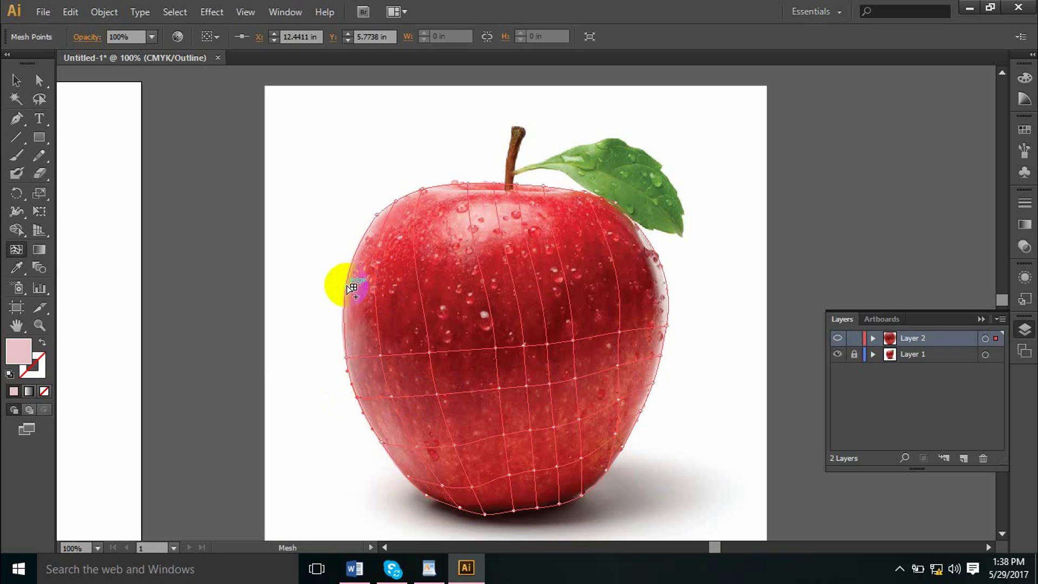
{"action": "left_click", "coordinate": [348, 277]}
{"action": "key", "text": "i"}
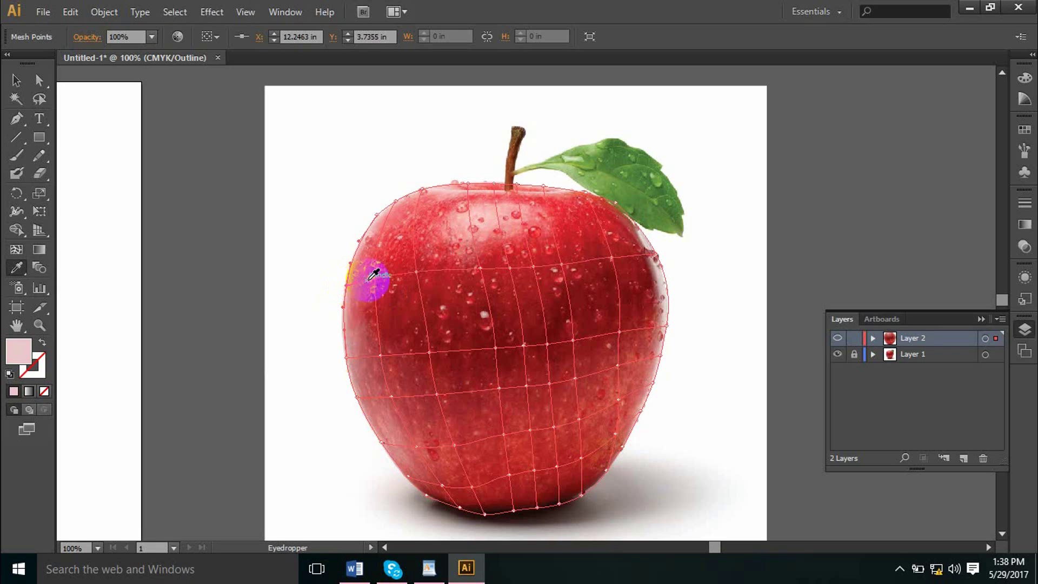
{"action": "left_click", "coordinate": [378, 279]}
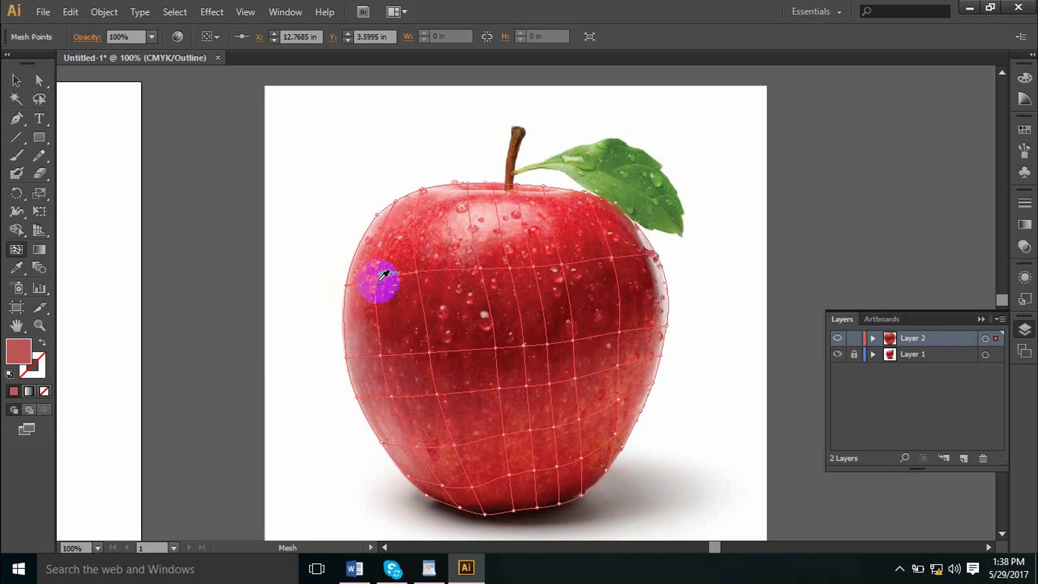
{"action": "key", "text": "u"}
{"action": "left_click", "coordinate": [416, 272]}
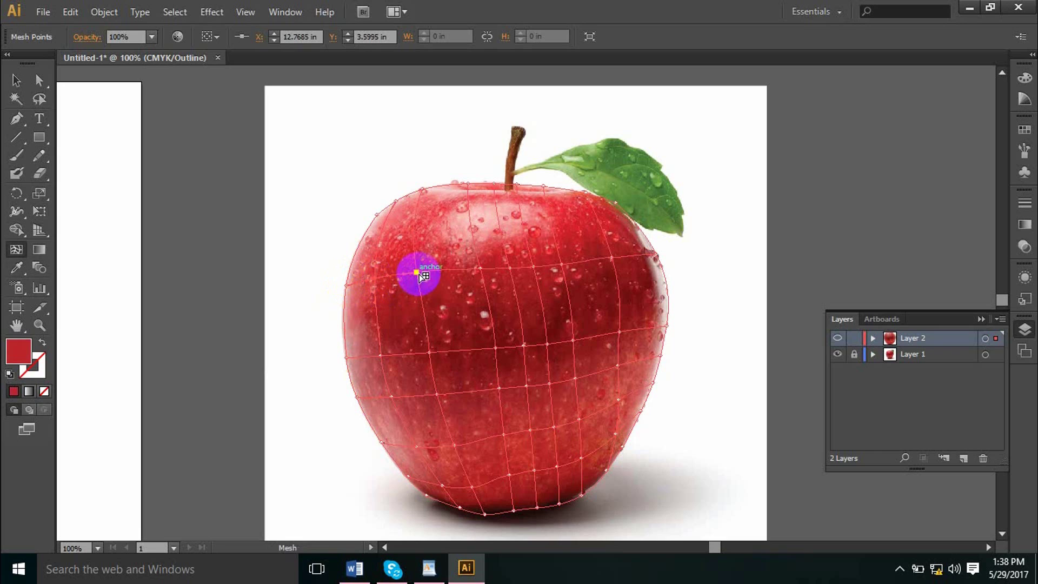
- Colour the three central points of the upper horizontal mesh line with reds sampled from the photo near each point
{"action": "left_click", "coordinate": [480, 269]}
{"action": "key", "text": "i"}
{"action": "key", "text": "u"}
{"action": "left_click", "coordinate": [514, 270]}
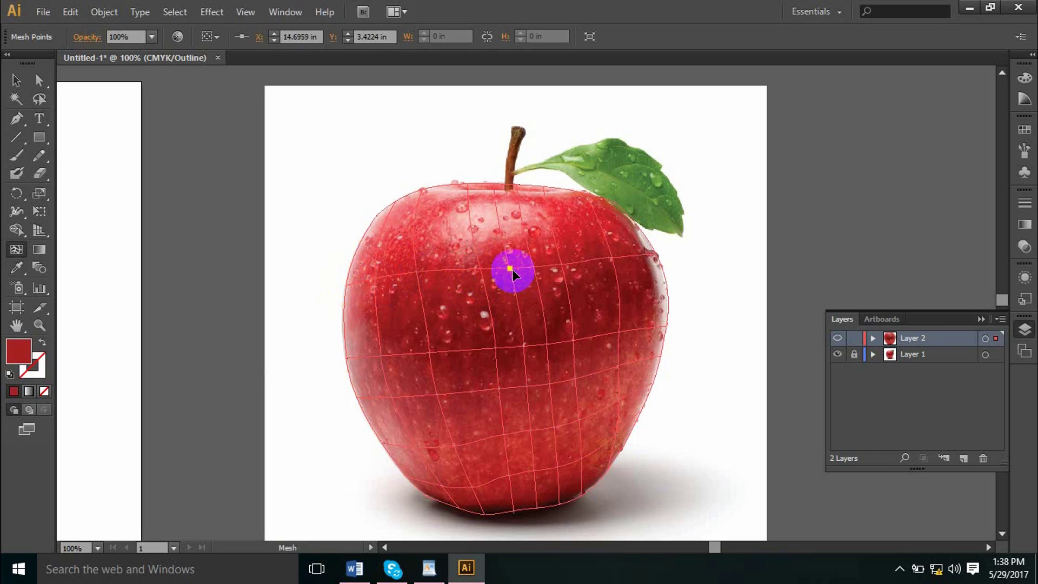
{"action": "key", "text": "i"}
{"action": "left_click", "coordinate": [507, 274]}
{"action": "key", "text": "u"}
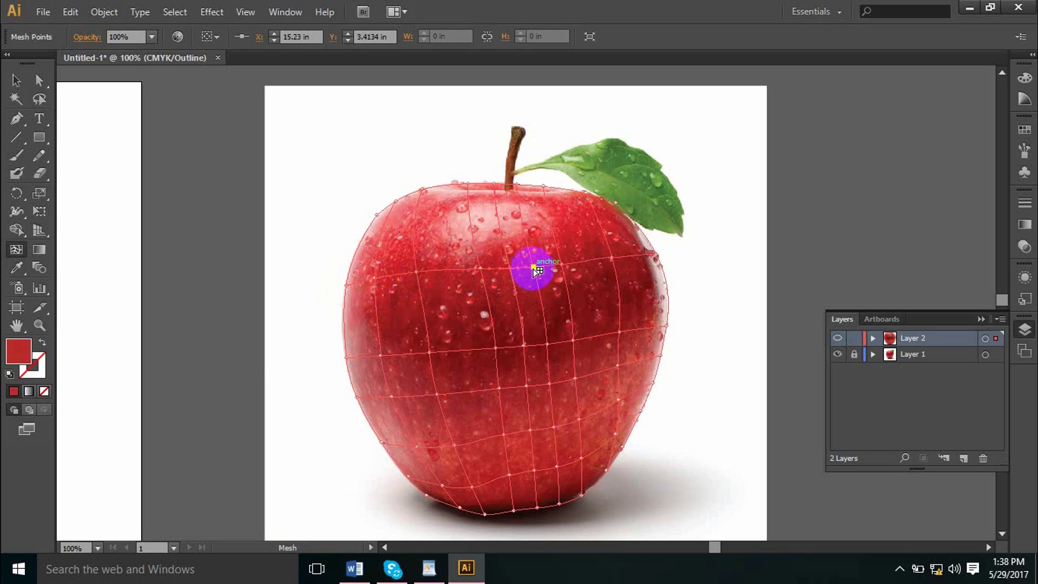
{"action": "left_click", "coordinate": [537, 270]}
{"action": "key", "text": "i"}
{"action": "left_click", "coordinate": [530, 277]}
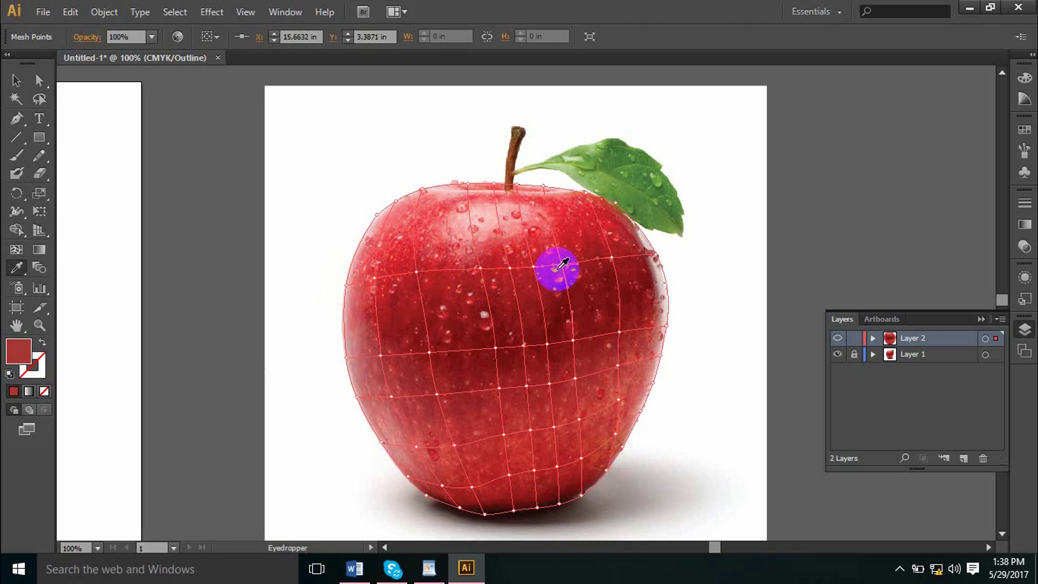
- Colour the two right-hand points of the upper horizontal mesh line, out to the apple's right edge, from the photo
{"action": "left_click", "coordinate": [590, 264]}
{"action": "left_click", "coordinate": [611, 259]}
{"action": "key", "text": "i"}
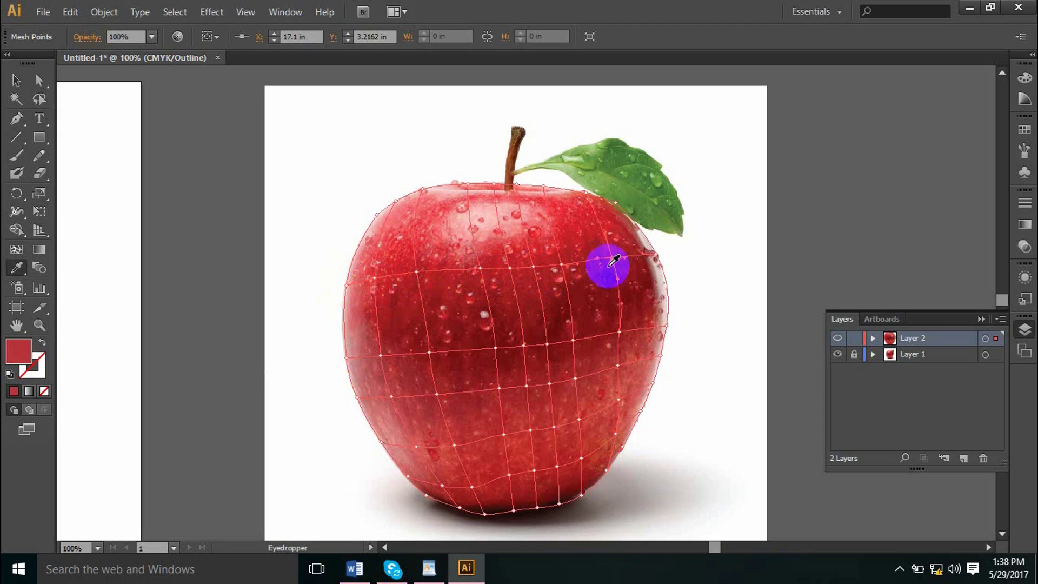
{"action": "left_click", "coordinate": [608, 266]}
{"action": "key", "text": "u"}
{"action": "left_click", "coordinate": [658, 257]}
{"action": "key", "text": "i"}
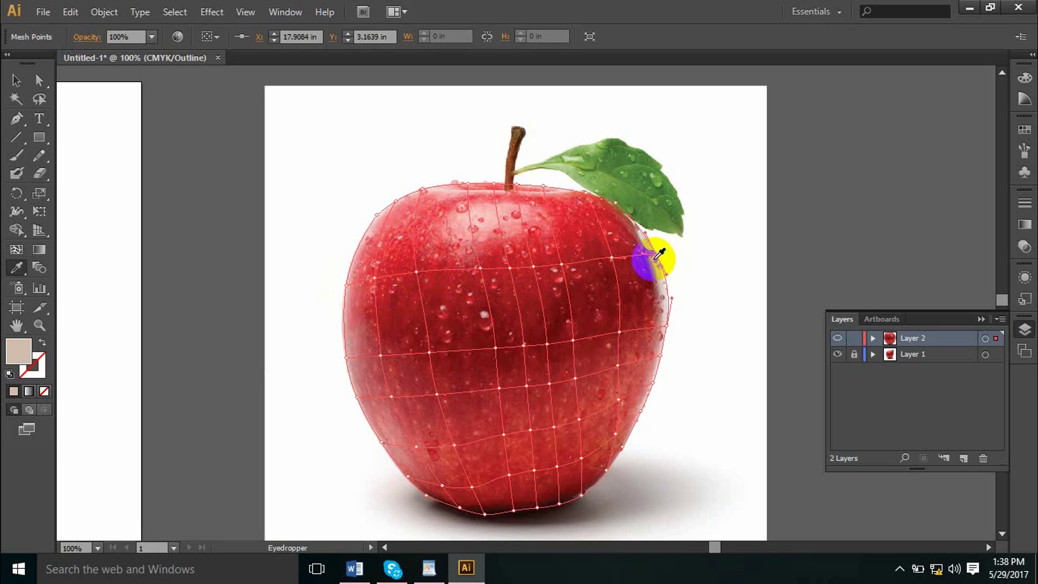
{"action": "left_click", "coordinate": [653, 260]}
- Add a horizontal mesh line below the leaf from the apple's right edge and colour its right-hand points from the photo
{"action": "key", "text": "u"}
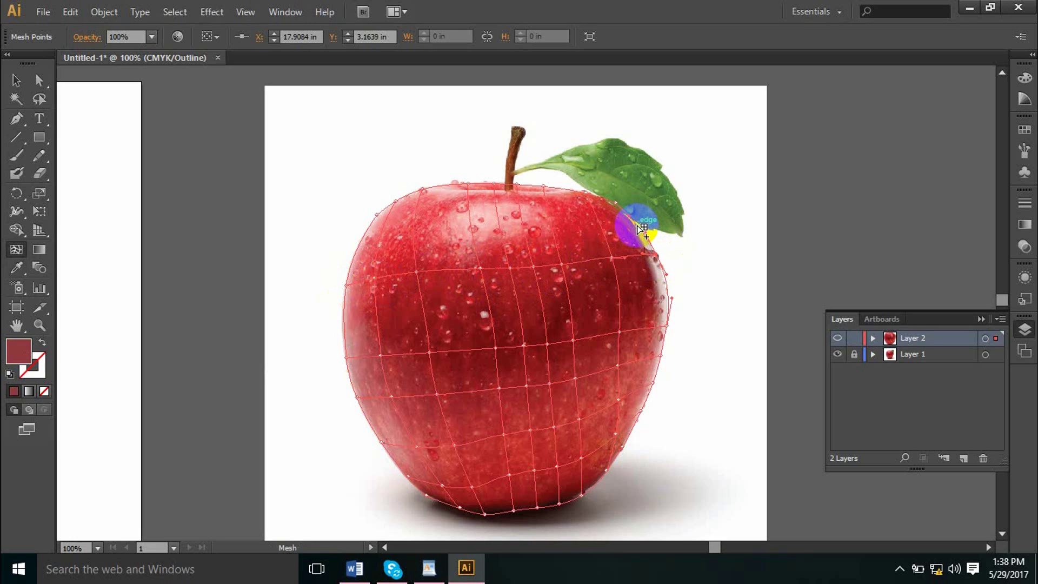
{"action": "left_click", "coordinate": [636, 224]}
{"action": "key", "text": "i"}
{"action": "left_click", "coordinate": [633, 229]}
{"action": "key", "text": "u"}
{"action": "left_click", "coordinate": [602, 223]}
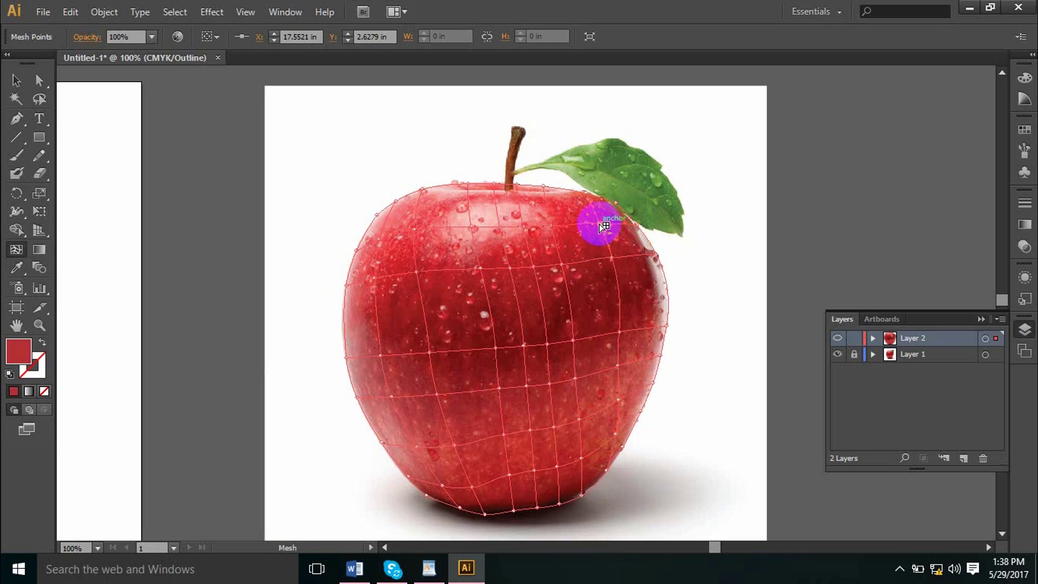
{"action": "key", "text": "i"}
{"action": "left_click", "coordinate": [550, 227]}
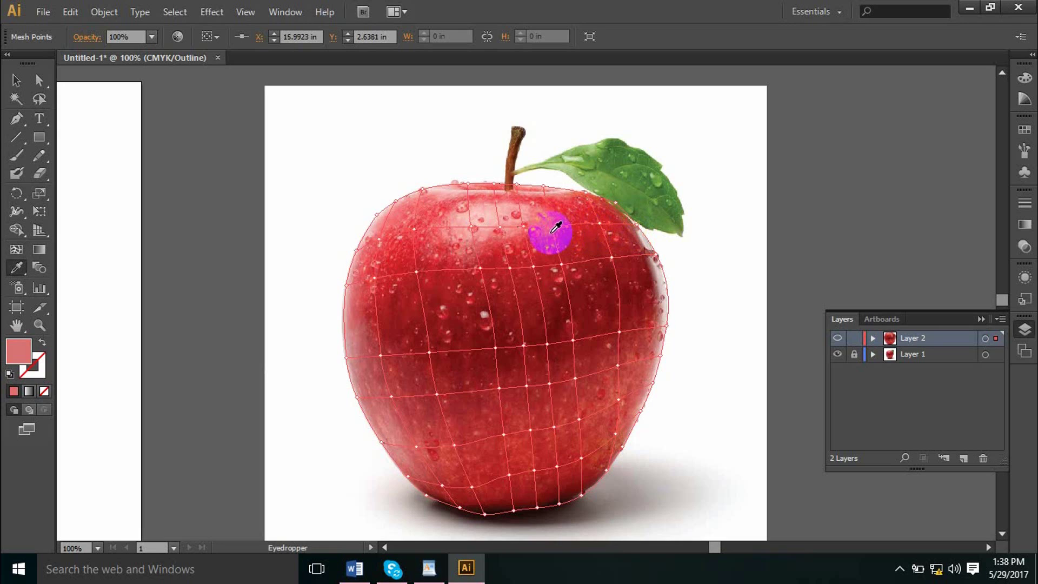
- Colour the three central points of the new mesh line, across the upper highlight, with reds and pinks sampled beside them
{"action": "key", "text": "u"}
{"action": "left_click", "coordinate": [531, 231]}
{"action": "key", "text": "i"}
{"action": "left_click", "coordinate": [524, 233]}
{"action": "key", "text": "u"}
{"action": "left_click", "coordinate": [500, 228]}
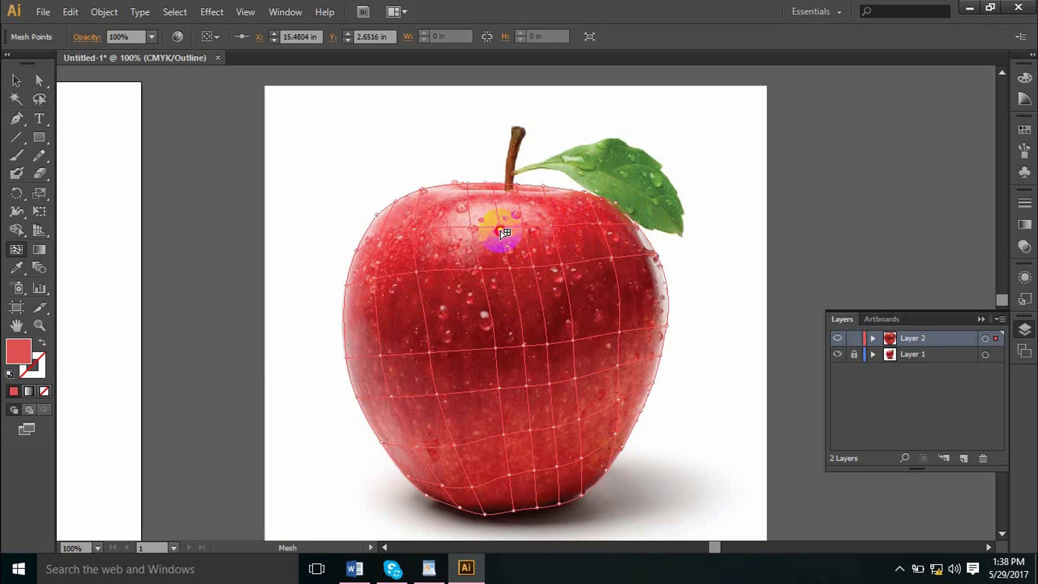
{"action": "key", "text": "i"}
{"action": "left_click", "coordinate": [492, 233]}
{"action": "key", "text": "u"}
{"action": "left_click", "coordinate": [473, 227]}
{"action": "key", "text": "i"}
{"action": "left_click", "coordinate": [468, 233]}
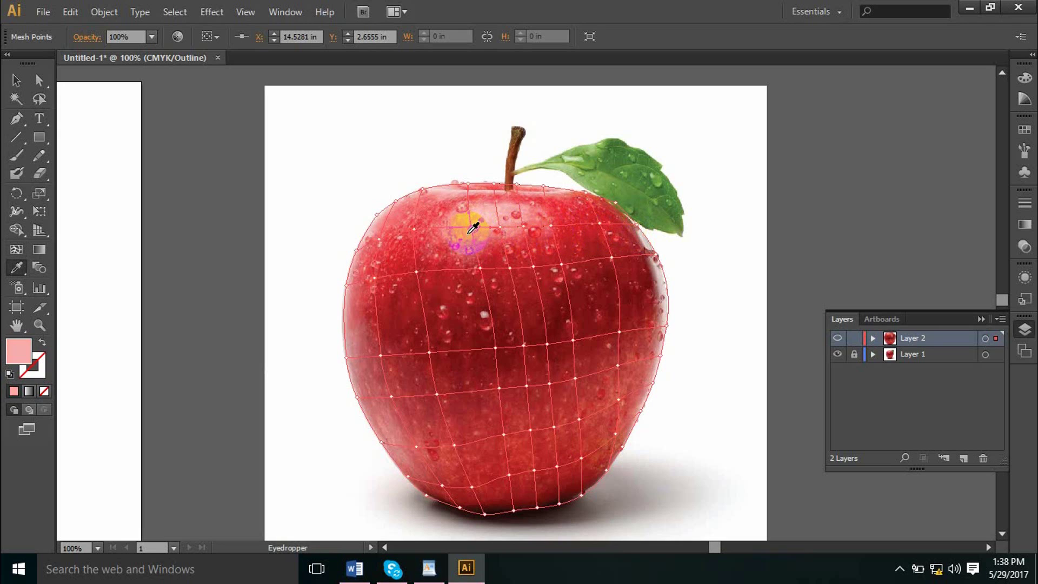
- Colour the left-hand points of the mesh line through the upper highlight, out to the apple's left edge, from the photo
{"action": "key", "text": "u"}
{"action": "left_click", "coordinate": [415, 230]}
{"action": "key", "text": "i"}
{"action": "left_click", "coordinate": [417, 233]}
{"action": "key", "text": "u"}
{"action": "left_click", "coordinate": [387, 241]}
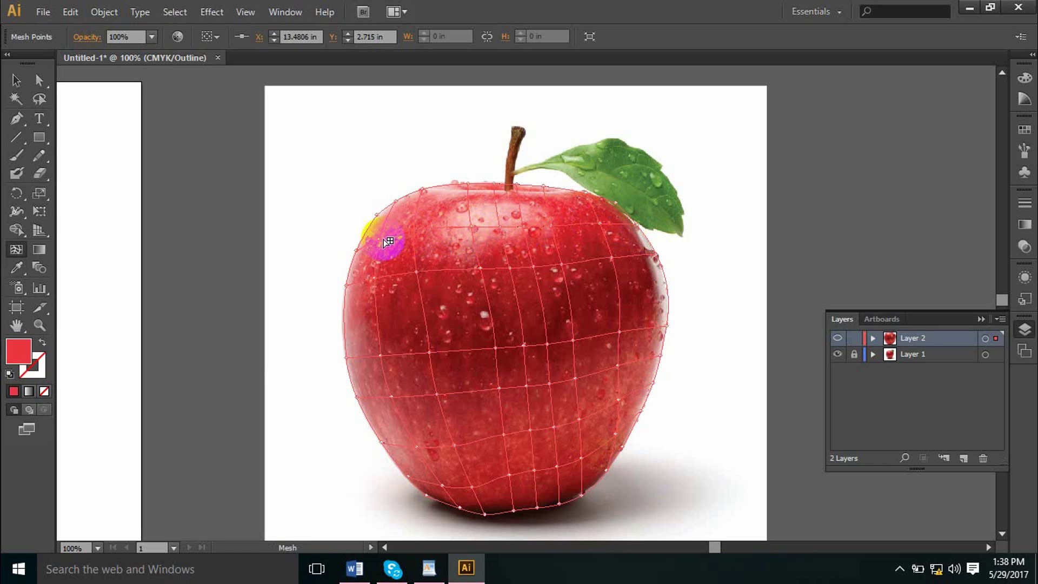
{"action": "key", "text": "i"}
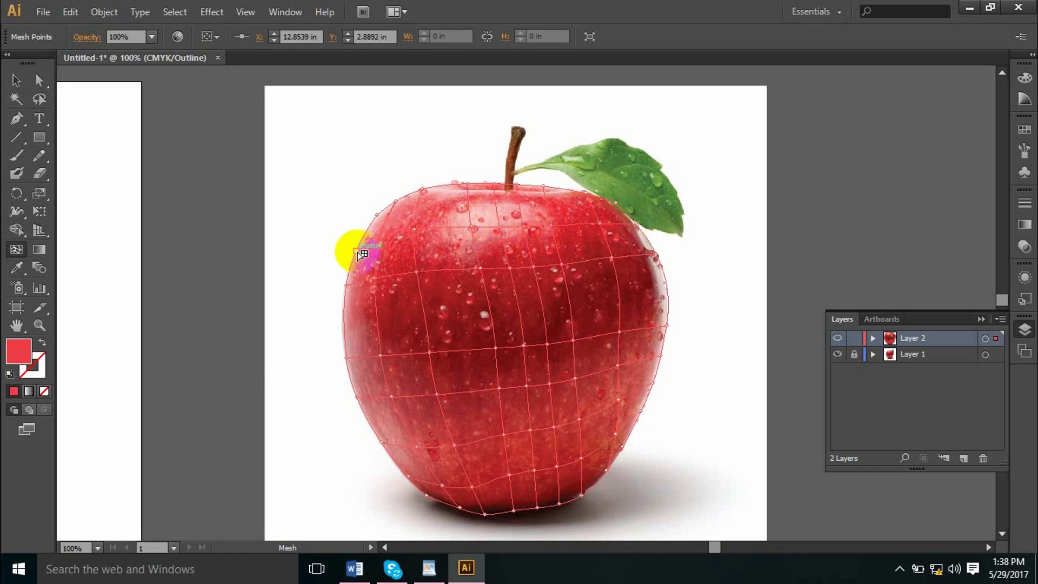
{"action": "left_click", "coordinate": [365, 233]}
- Add a horizontal mesh line just below the apple's top edge and colour its two leftmost points from the photo
{"action": "key", "text": "u"}
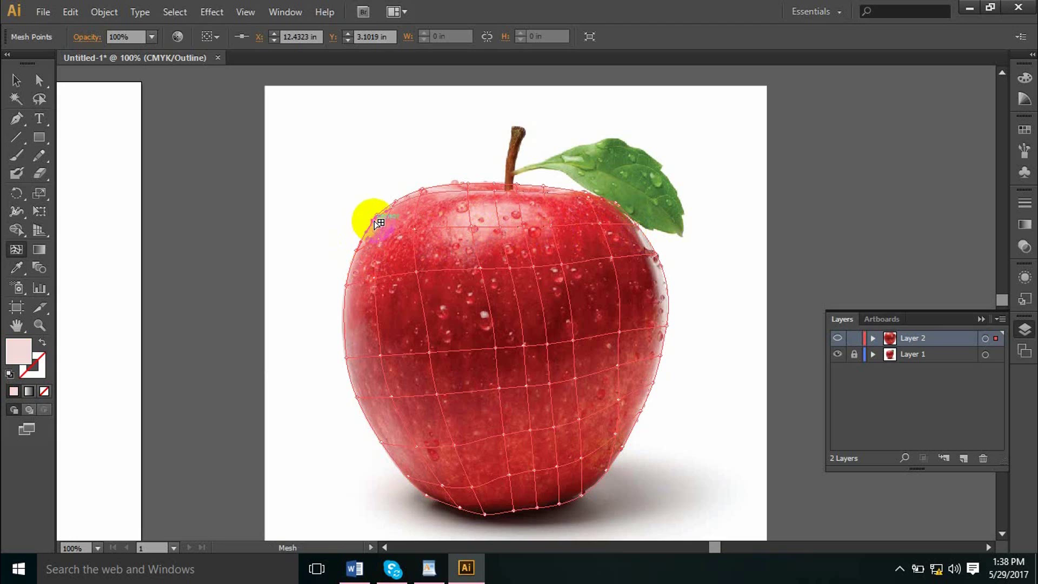
{"action": "left_click", "coordinate": [390, 215]}
{"action": "key", "text": "i"}
{"action": "left_click", "coordinate": [390, 215]}
{"action": "key", "text": "u"}
{"action": "left_click", "coordinate": [418, 190]}
{"action": "key", "text": "i"}
{"action": "left_click", "coordinate": [425, 194]}
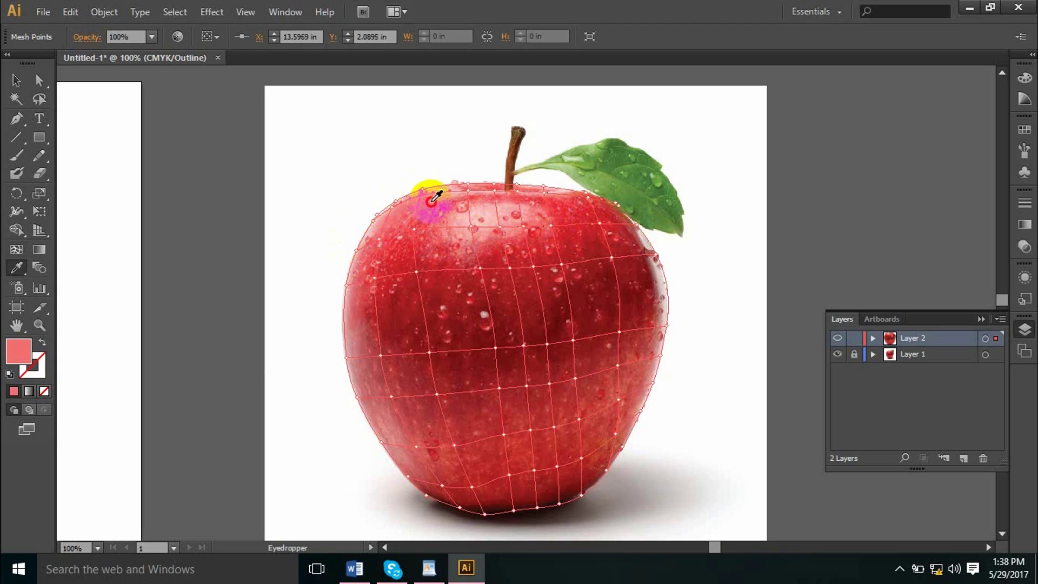
- Colour the two points of the topmost mesh line to the left of the stem with tones sampled from the photo
{"action": "key", "text": "u"}
{"action": "left_click", "coordinate": [493, 194]}
{"action": "left_click", "coordinate": [467, 191]}
{"action": "key", "text": "i"}
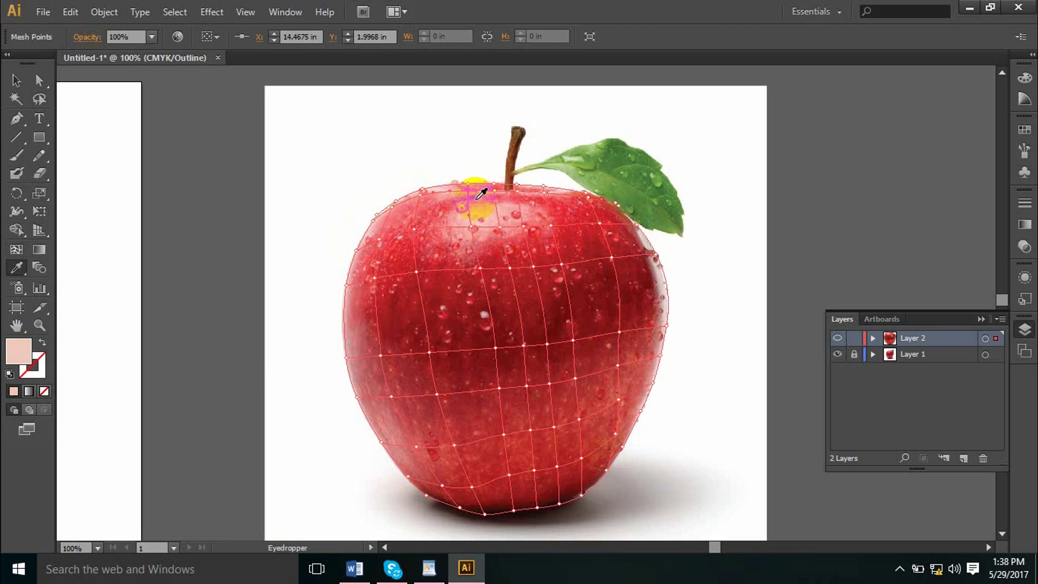
{"action": "left_click", "coordinate": [477, 199]}
{"action": "key", "text": "u"}
{"action": "left_click", "coordinate": [497, 193]}
{"action": "key", "text": "i"}
{"action": "left_click", "coordinate": [503, 198]}
- Colour the points of the topmost mesh line from the stem to the leaf with reds sampled from the photo
{"action": "key", "text": "u"}
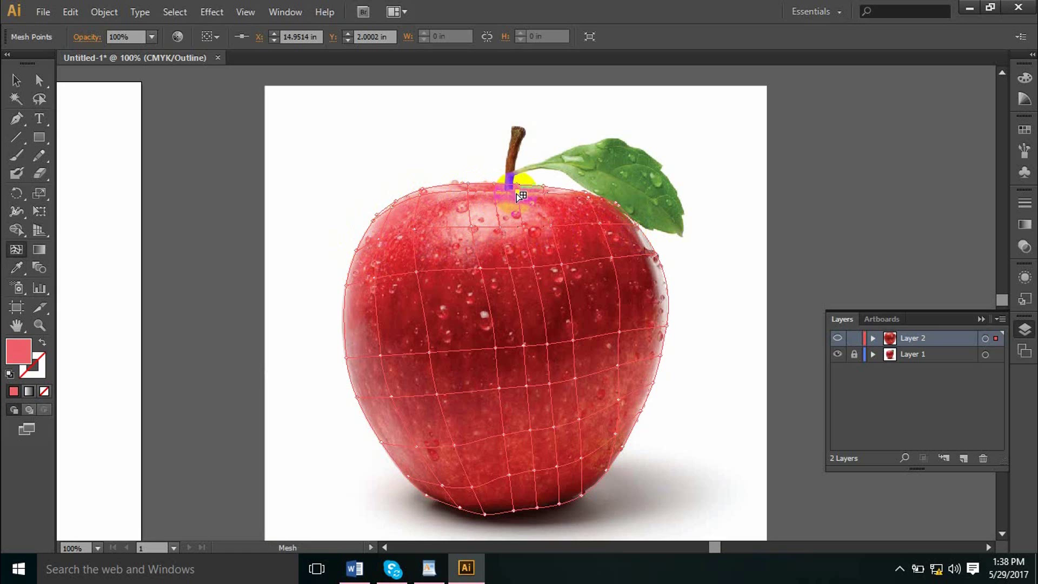
{"action": "left_click", "coordinate": [519, 193]}
{"action": "key", "text": "i"}
{"action": "left_click", "coordinate": [526, 198]}
{"action": "key", "text": "u"}
{"action": "left_click", "coordinate": [547, 196]}
{"action": "key", "text": "i"}
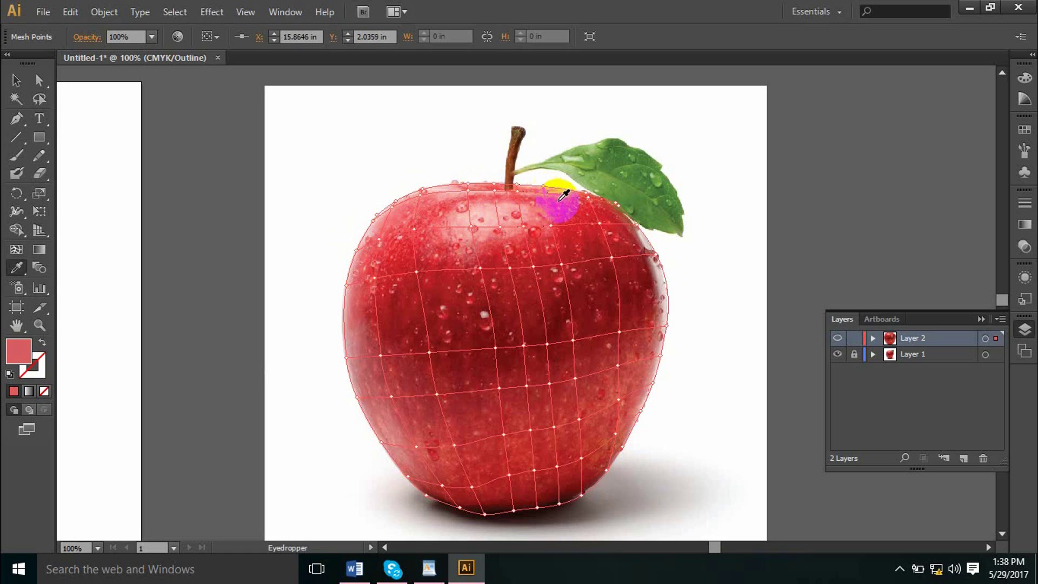
{"action": "left_click", "coordinate": [572, 204]}
{"action": "key", "text": "u"}
{"action": "left_click", "coordinate": [589, 195]}
{"action": "key", "text": "i"}
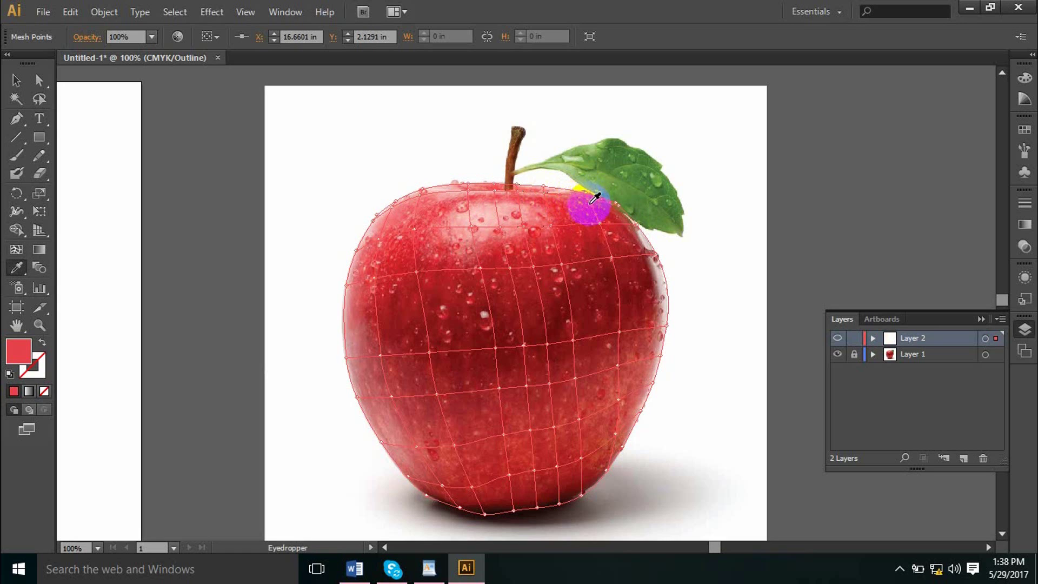
{"action": "left_click", "coordinate": [584, 204]}
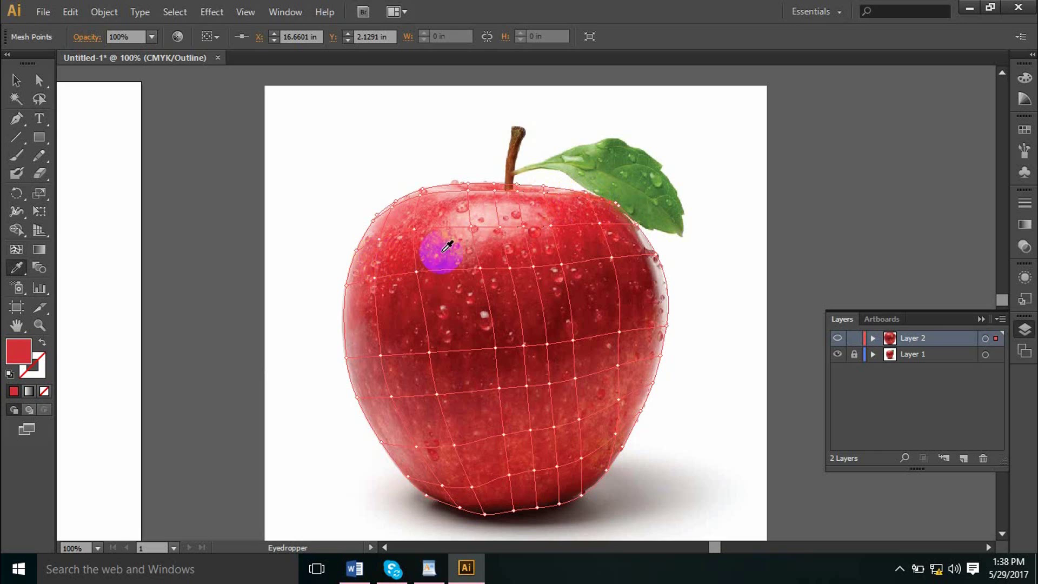
- Show Layer 2 in preview mode and move the apple mesh beside the photo to compare the two
{"action": "left_click", "coordinate": [838, 338], "text": "ctrl"}
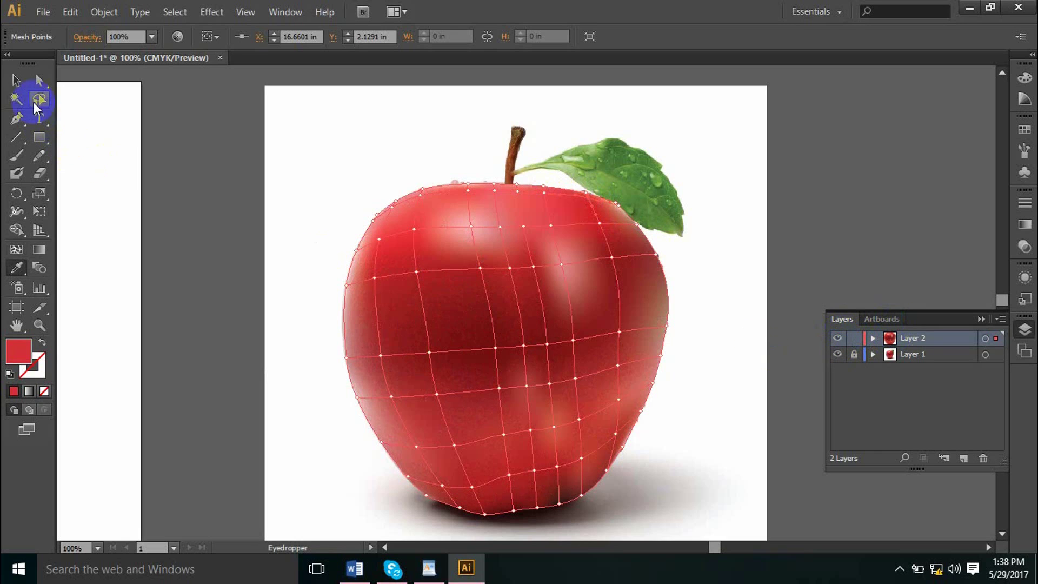
{"action": "left_click", "coordinate": [15, 80]}
{"action": "left_click", "coordinate": [100, 111]}
{"action": "left_click_drag", "start_coordinate": [468, 277], "coordinate": [790, 281]}
{"action": "left_click_drag", "start_coordinate": [665, 275], "coordinate": [406, 232]}
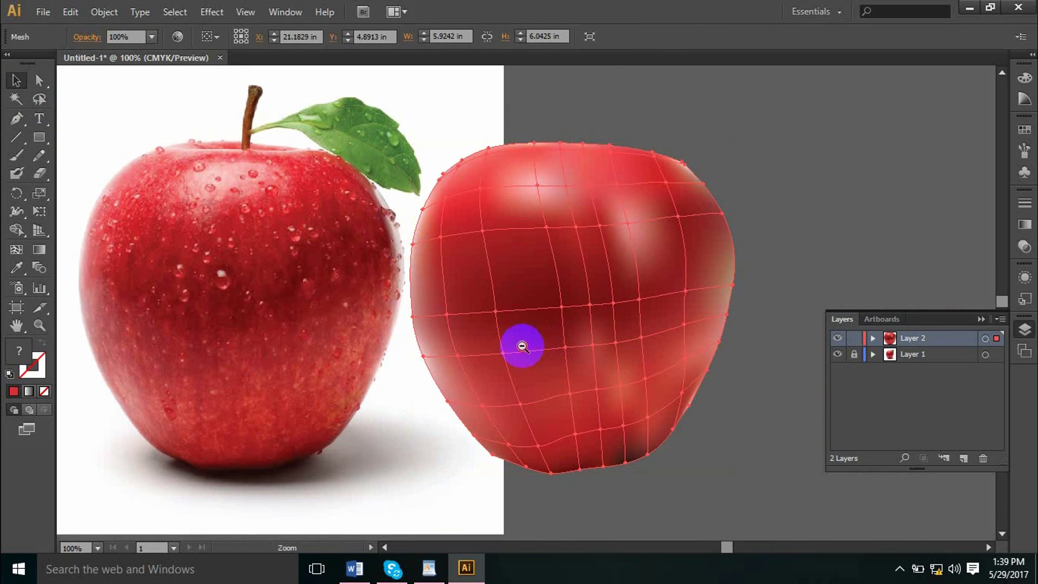
{"action": "key", "text": "ctrl+minus"}
{"action": "left_click", "coordinate": [677, 455]}
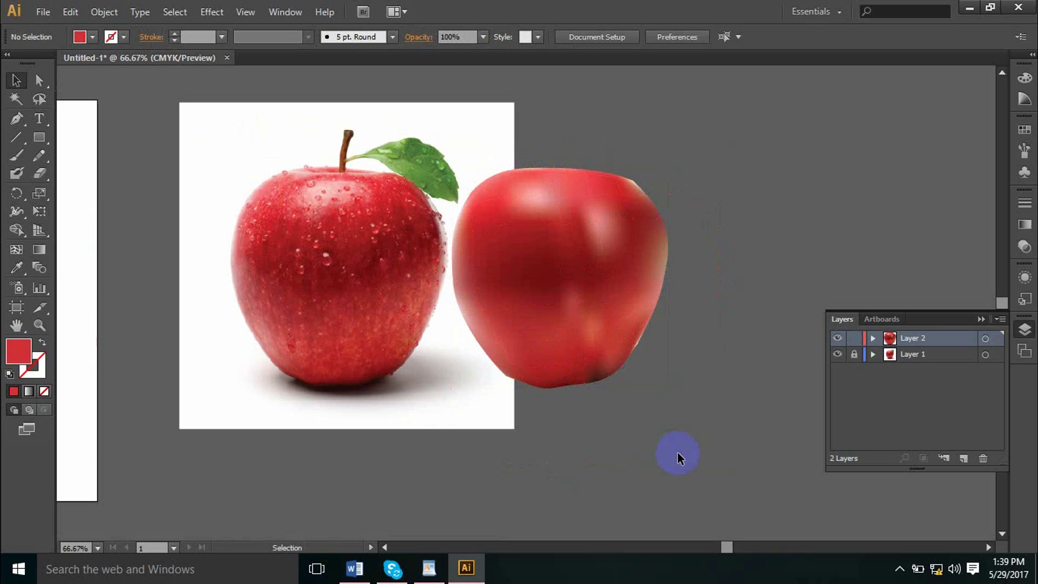
- Undo the apple mesh's move and switch Layer 2 back to outline mode
{"action": "key", "text": "ctrl+z"}
{"action": "left_click", "coordinate": [676, 397]}
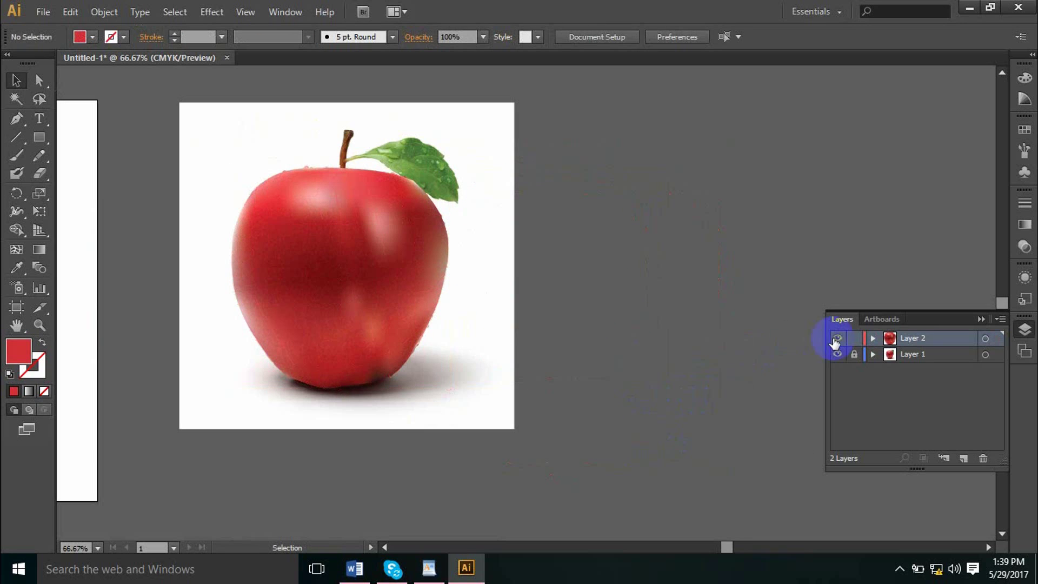
{"action": "left_click", "coordinate": [836, 339], "text": "ctrl"}
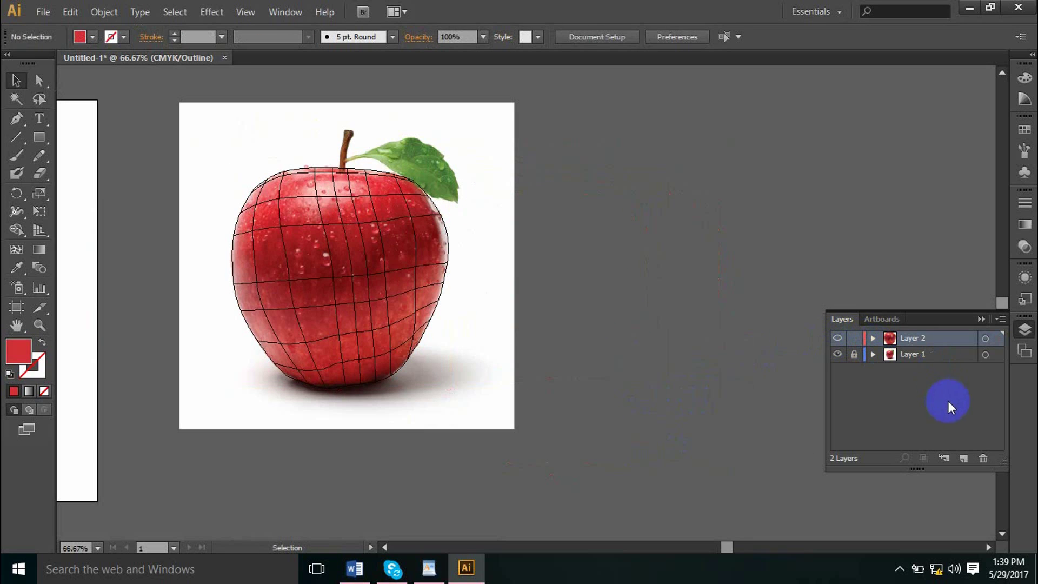
- Add a new layer above the apple mesh and hide Layer 2
{"action": "left_click", "coordinate": [963, 459]}
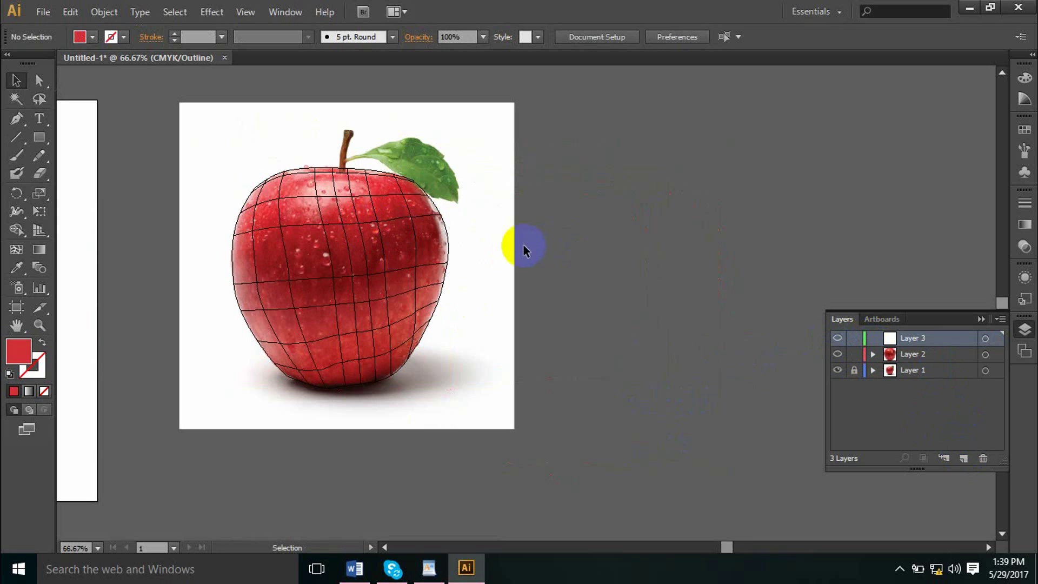
{"action": "left_click", "coordinate": [840, 357]}
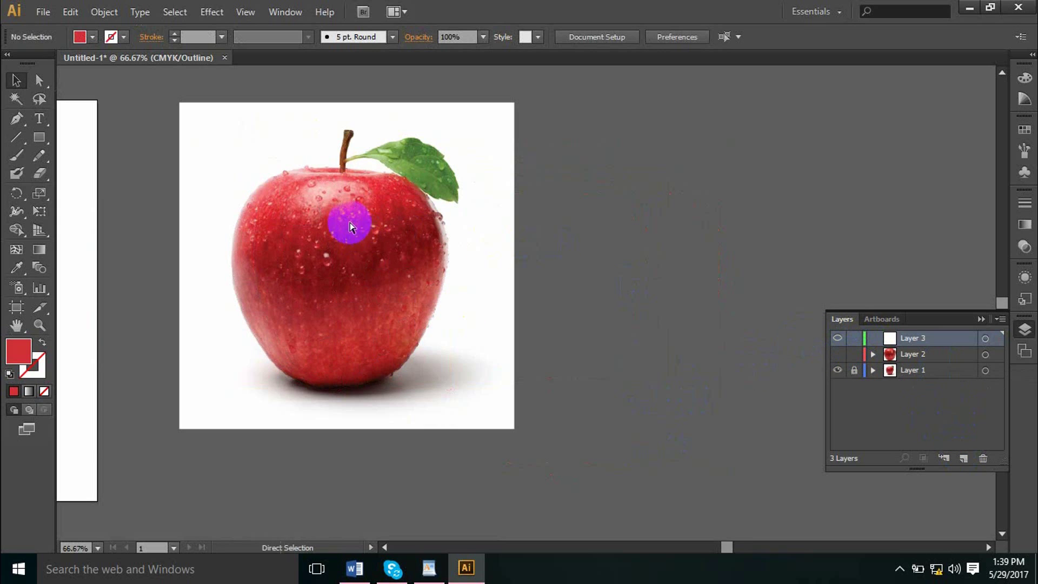
- Draw a rectangle enclosing the apple's stem on the new layer, keeping that layer in outline mode
{"action": "left_click_drag", "start_coordinate": [307, 110], "coordinate": [653, 305]}
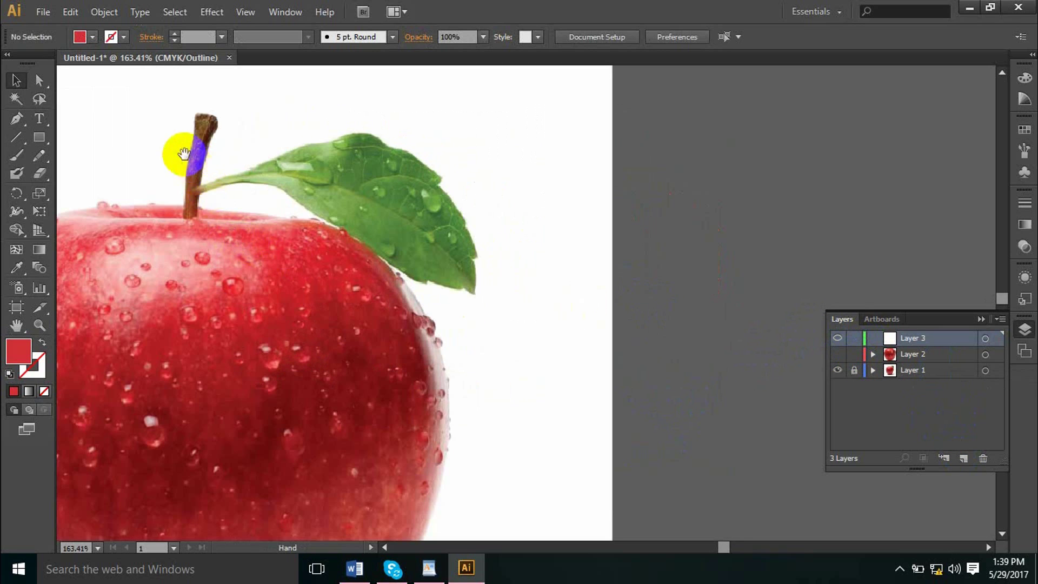
{"action": "left_click_drag", "start_coordinate": [174, 118], "coordinate": [271, 231]}
{"action": "key", "text": "space"}
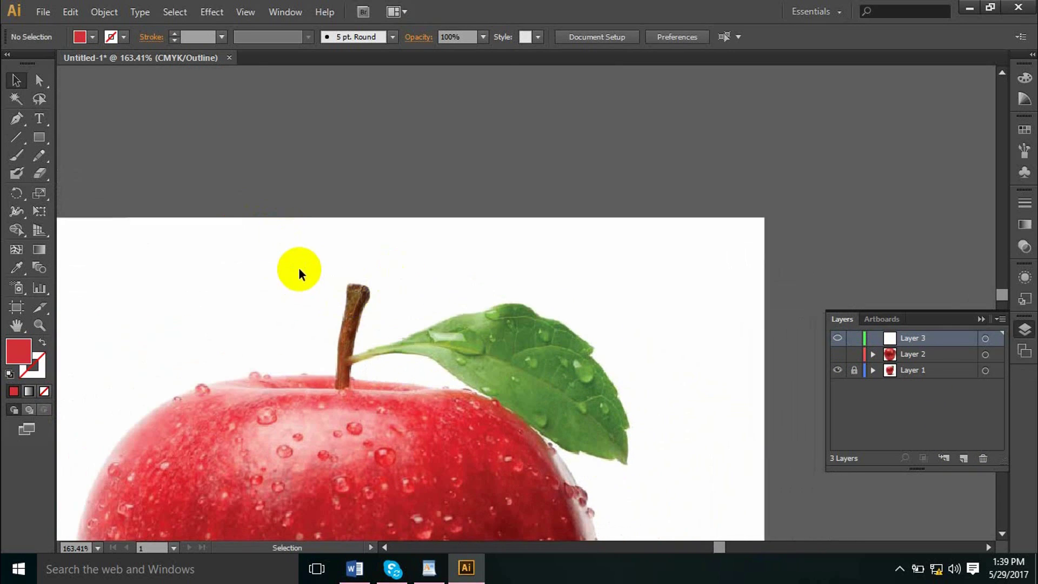
{"action": "key", "text": "space"}
{"action": "left_click_drag", "start_coordinate": [312, 281], "coordinate": [394, 383]}
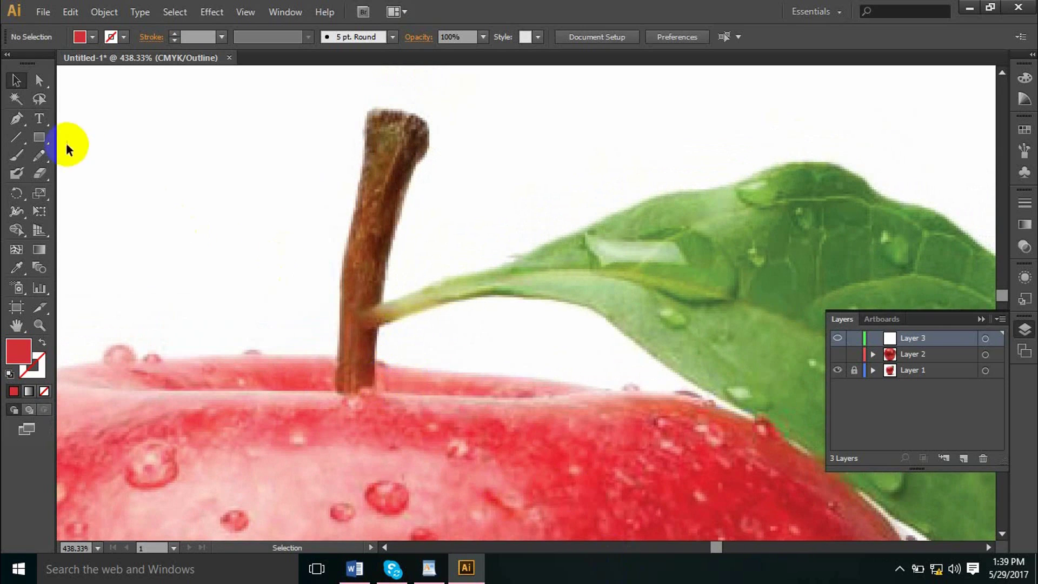
{"action": "left_click", "coordinate": [39, 137]}
{"action": "left_click_drag", "start_coordinate": [287, 85], "coordinate": [433, 404]}
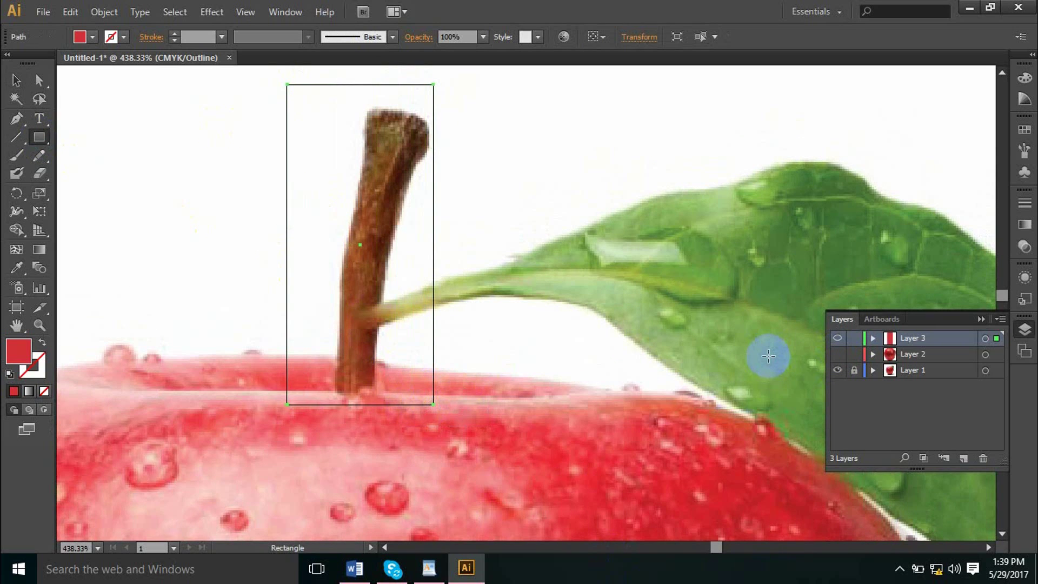
{"action": "left_click", "coordinate": [838, 339], "text": "ctrl"}
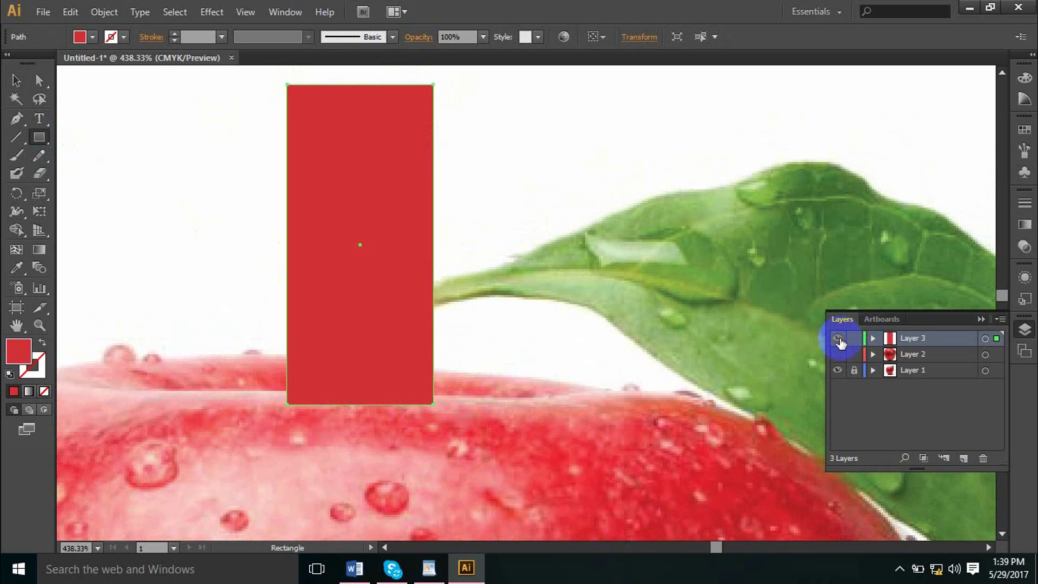
{"action": "left_click", "coordinate": [838, 339], "text": "ctrl"}
- Turn the stem rectangle into a gradient mesh and fit its two top corners to the top of the stem
{"action": "left_click", "coordinate": [16, 80]}
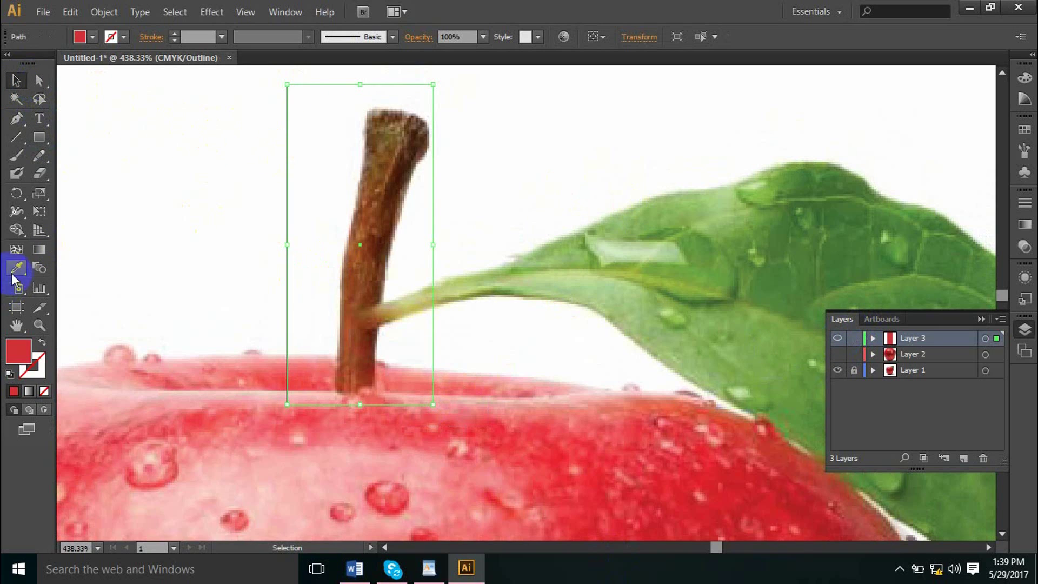
{"action": "left_click", "coordinate": [17, 250]}
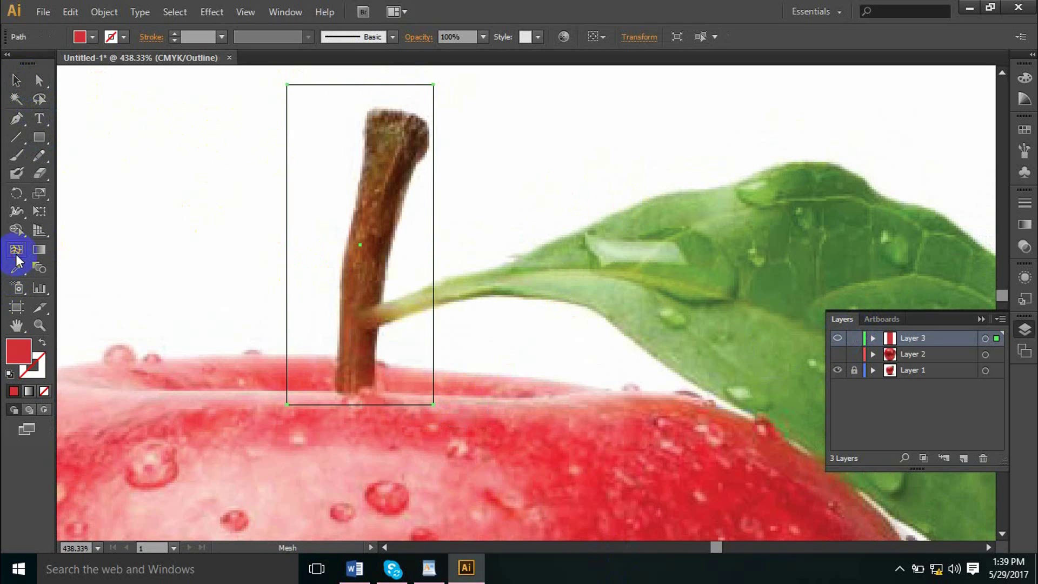
{"action": "left_click", "coordinate": [331, 104]}
{"action": "left_click_drag", "start_coordinate": [288, 86], "coordinate": [366, 110]}
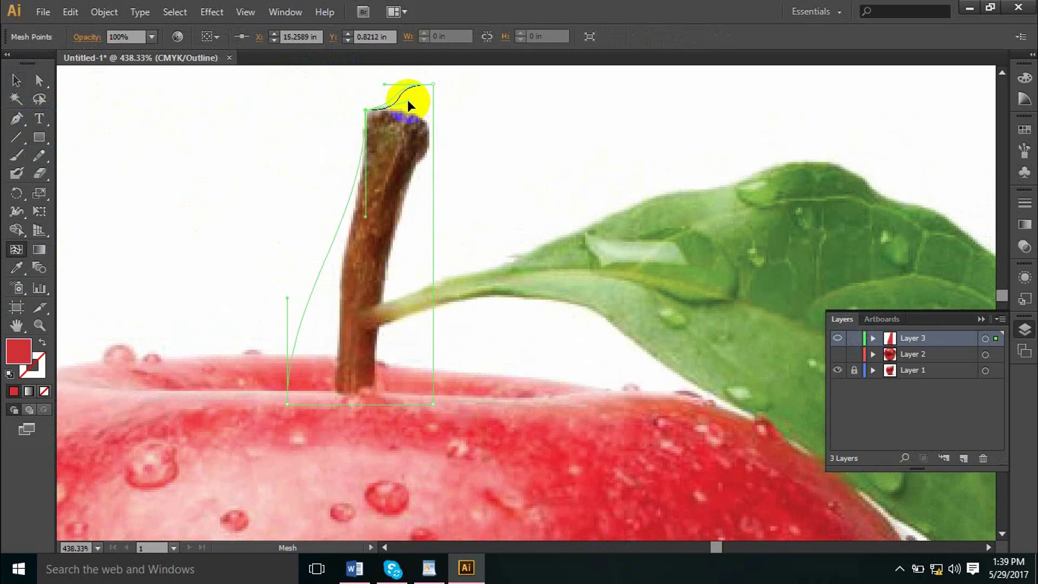
{"action": "left_click_drag", "start_coordinate": [433, 84], "coordinate": [394, 110]}
{"action": "left_click_drag", "start_coordinate": [433, 228], "coordinate": [410, 221]}
- Move the stem mesh's bottom-right corner to the stem's base and bend the right edge along the stem
{"action": "left_click_drag", "start_coordinate": [434, 403], "coordinate": [382, 388]}
{"action": "left_click_drag", "start_coordinate": [382, 301], "coordinate": [409, 280]}
{"action": "left_click_drag", "start_coordinate": [381, 388], "coordinate": [369, 384]}
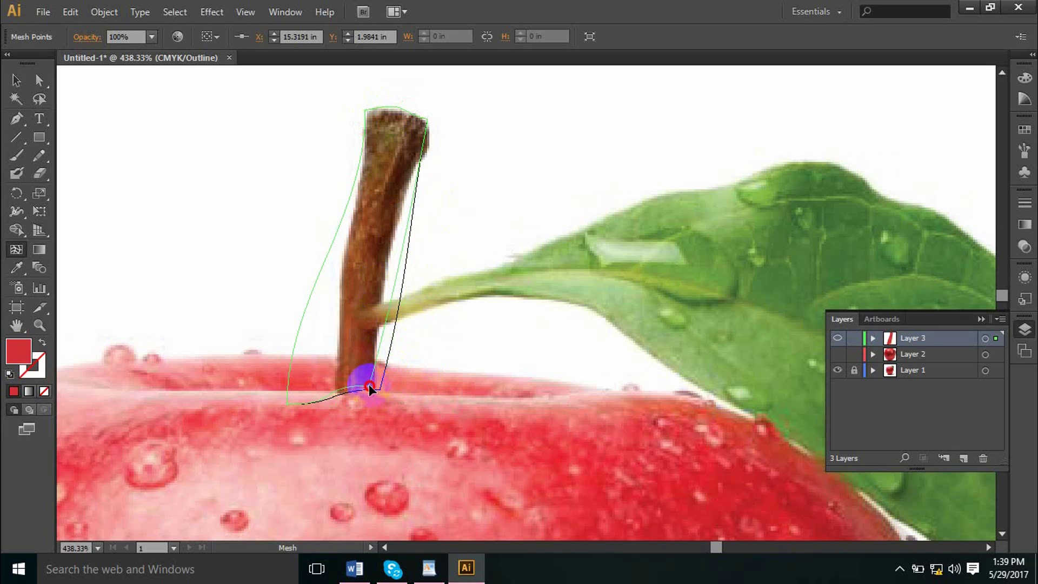
{"action": "left_click_drag", "start_coordinate": [399, 279], "coordinate": [380, 276]}
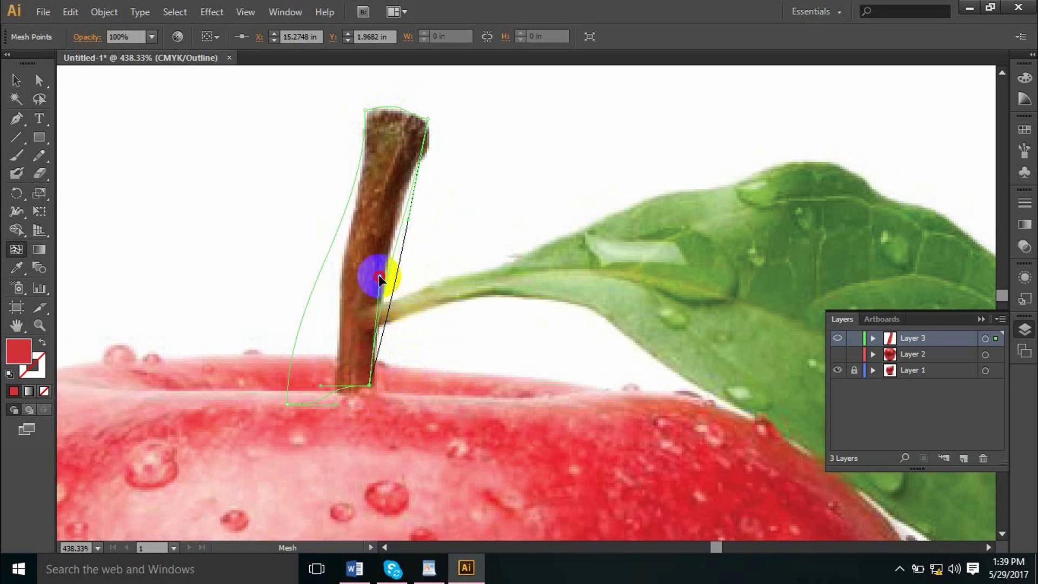
- Move the stem mesh's bottom-left corner to the stem's base and colour that point with brown sampled from the stem
{"action": "left_click", "coordinate": [286, 403]}
{"action": "left_click_drag", "start_coordinate": [286, 403], "coordinate": [331, 387]}
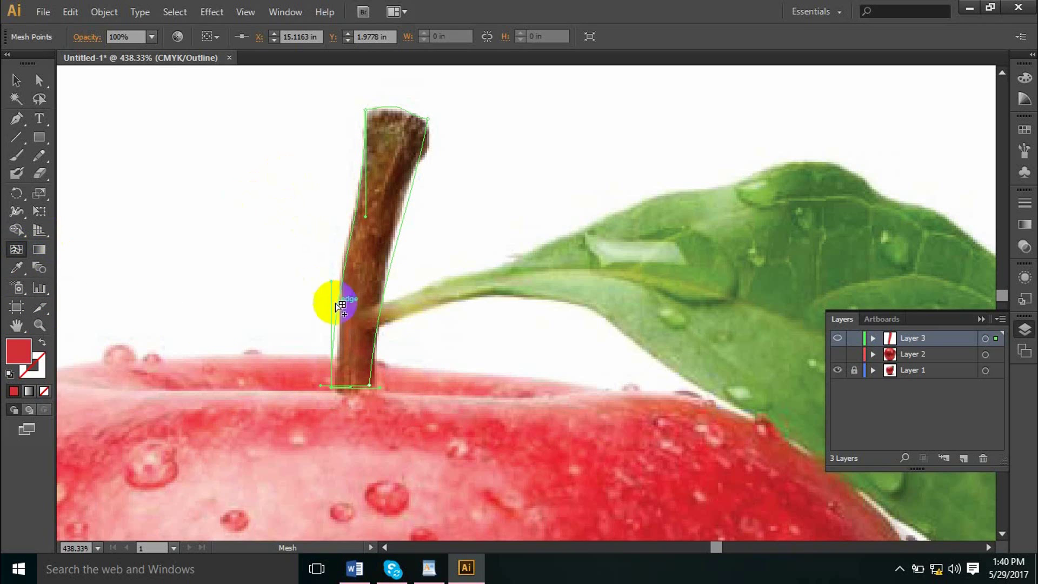
{"action": "key", "text": "i"}
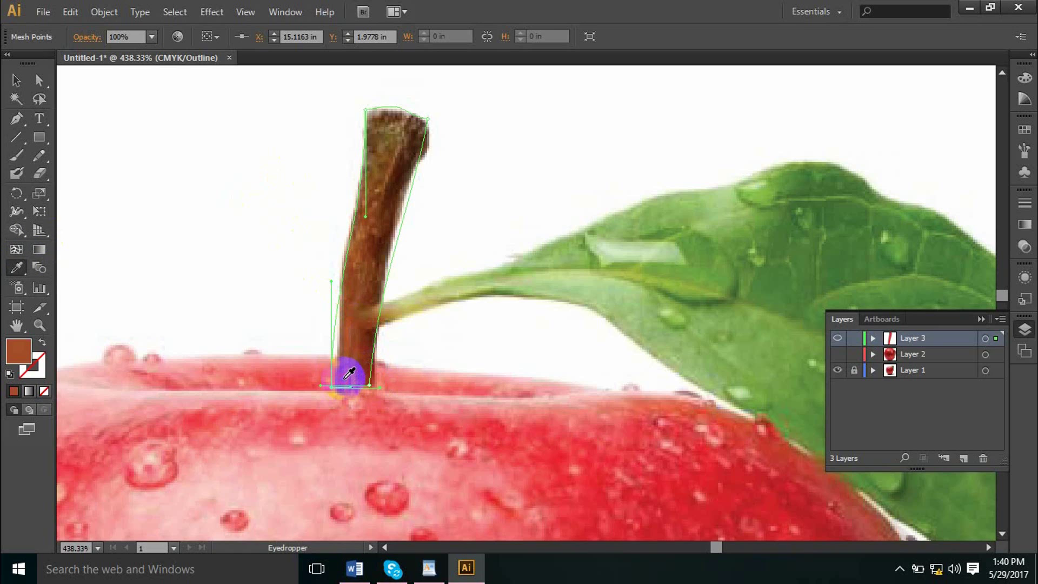
- Colour the stem mesh's bottom-right corner point with a colour sampled from the base of the stem in the photo
{"action": "key", "text": "u"}
{"action": "left_click", "coordinate": [370, 386]}
{"action": "key", "text": "i"}
{"action": "left_click", "coordinate": [370, 382]}
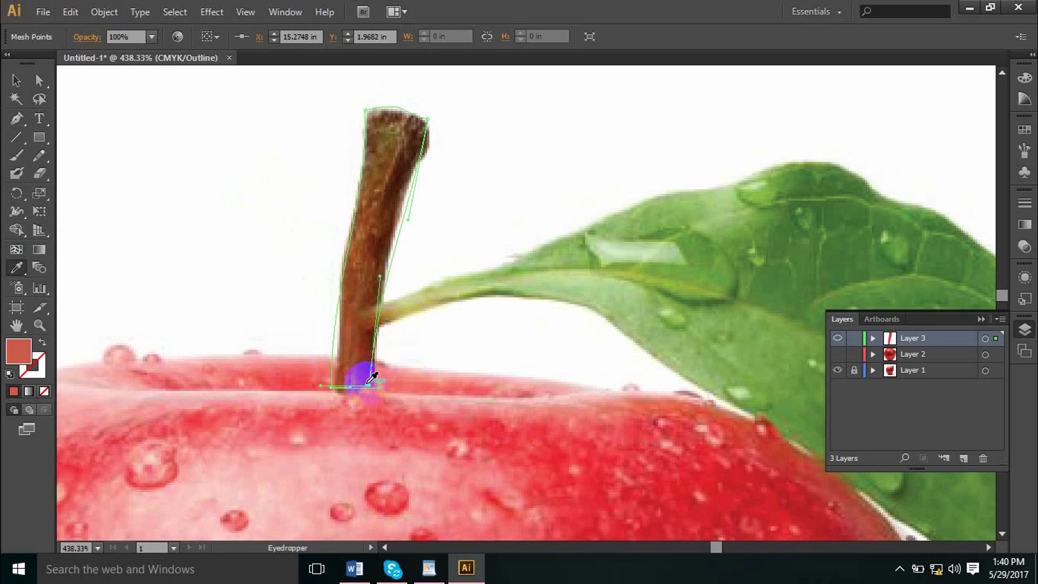
- Colour the stem mesh's top-right and top-left corner points with browns sampled from the top of the stem
{"action": "key", "text": "u"}
{"action": "left_click", "coordinate": [429, 120]}
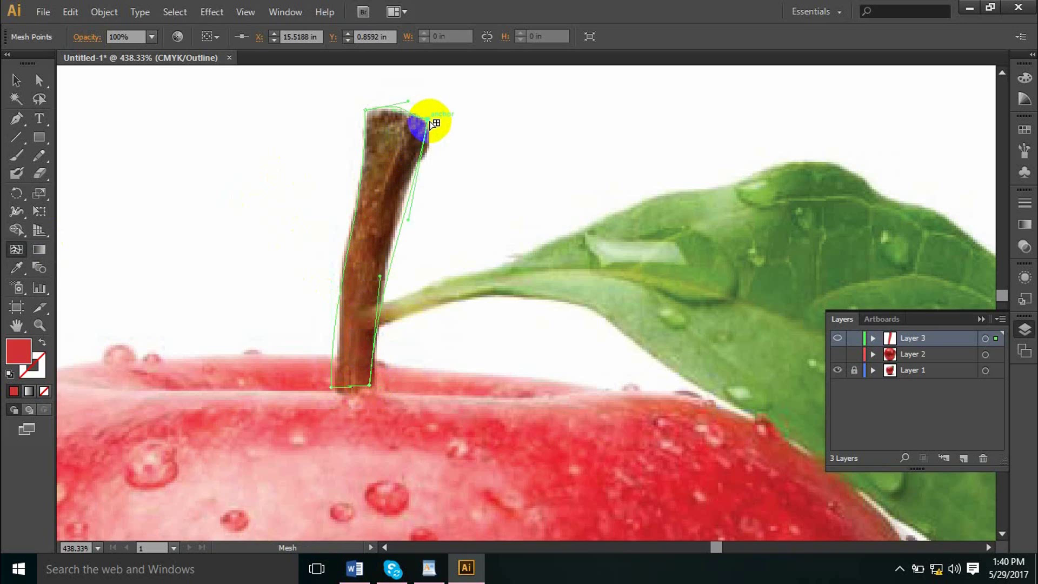
{"action": "key", "text": "i"}
{"action": "left_click", "coordinate": [384, 118]}
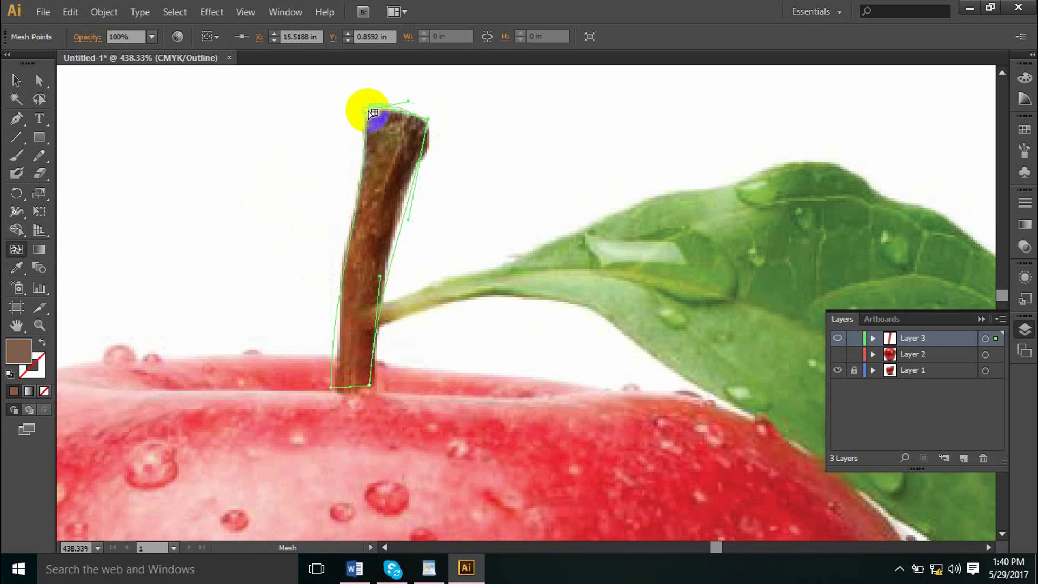
{"action": "left_click", "coordinate": [367, 111]}
{"action": "key", "text": "i"}
{"action": "left_click", "coordinate": [378, 117]}
- Add a lengthwise mesh line down the middle of the stem and colour its top and bottom points from the photo
{"action": "key", "text": "u"}
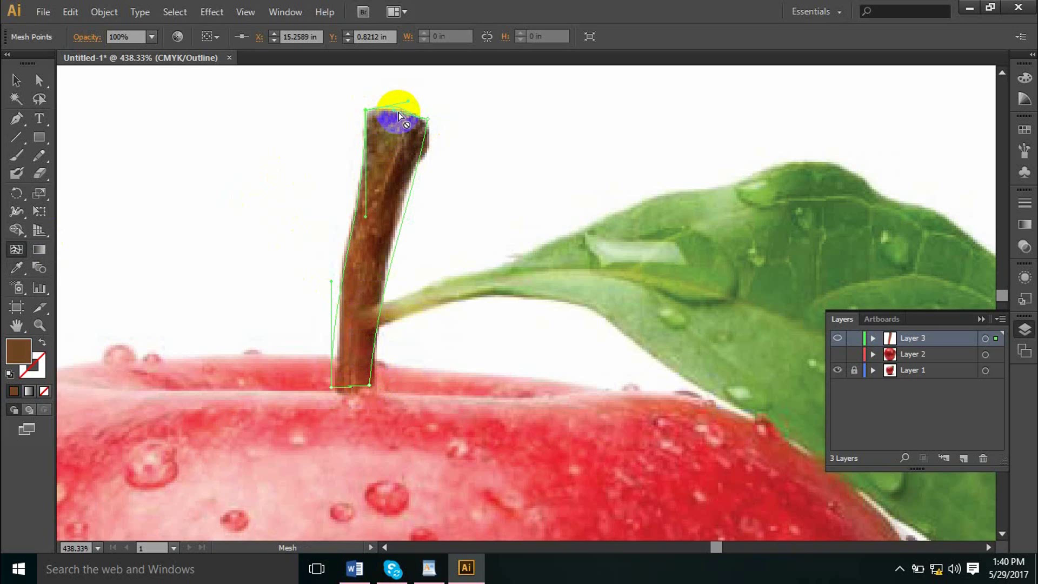
{"action": "left_click", "coordinate": [398, 112]}
{"action": "key", "text": "i"}
{"action": "left_click", "coordinate": [398, 107]}
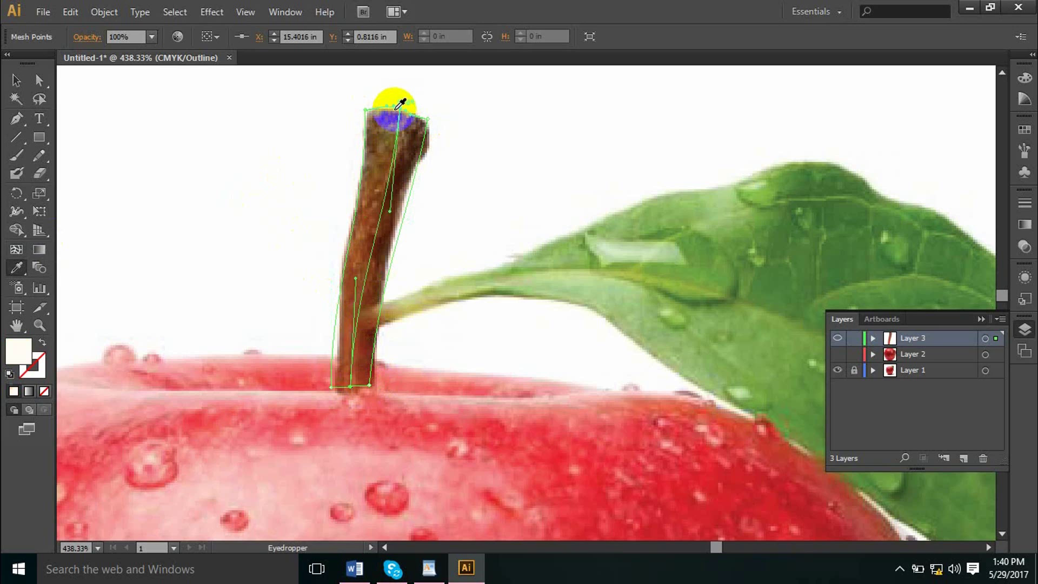
{"action": "key", "text": "u"}
{"action": "left_click", "coordinate": [352, 389]}
{"action": "key", "text": "i"}
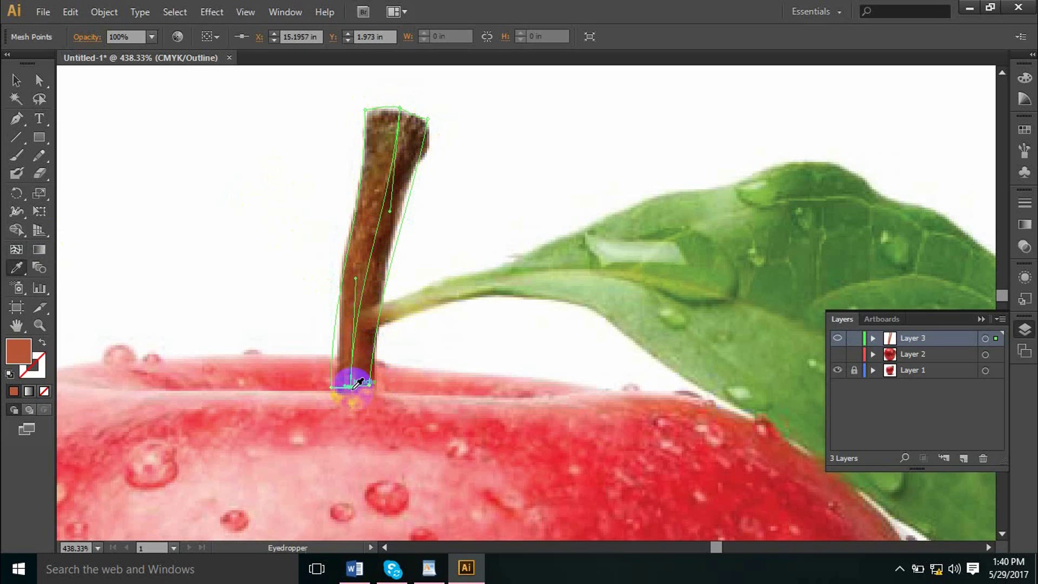
{"action": "left_click", "coordinate": [355, 375]}
- Add a mesh line across the stem at about mid-height and colour its points with tones sampled alongside them
{"action": "key", "text": "u"}
{"action": "left_click", "coordinate": [350, 255]}
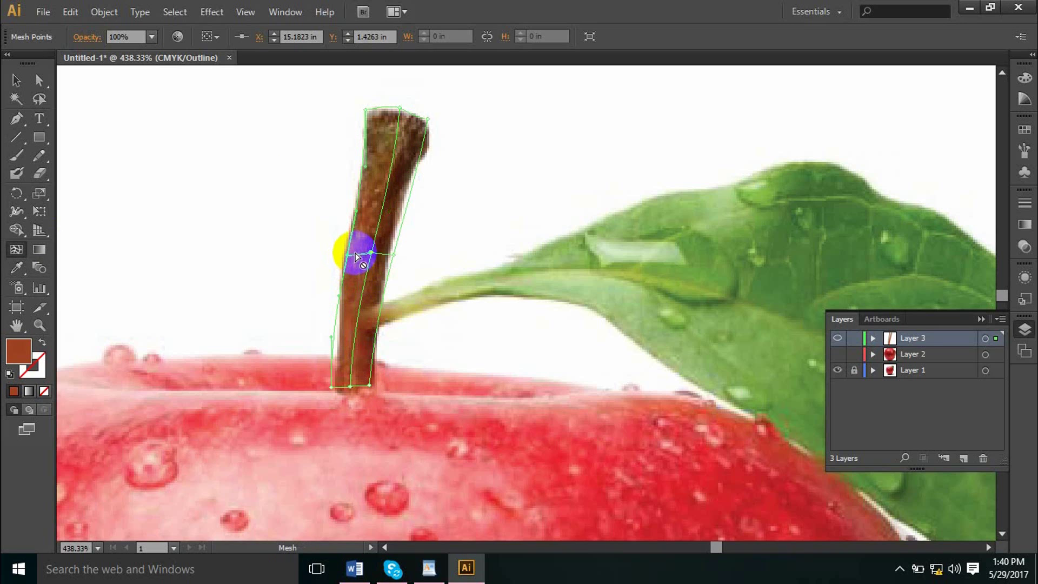
{"action": "key", "text": "i"}
{"action": "left_click", "coordinate": [359, 251]}
{"action": "key", "text": "u"}
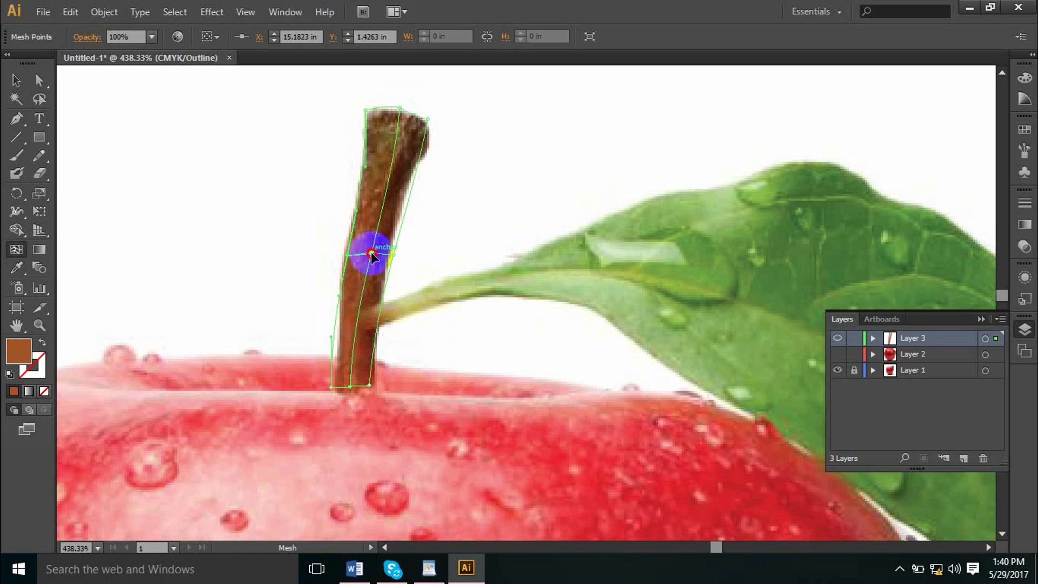
{"action": "left_click", "coordinate": [385, 252]}
{"action": "key", "text": "i"}
{"action": "left_click", "coordinate": [398, 250]}
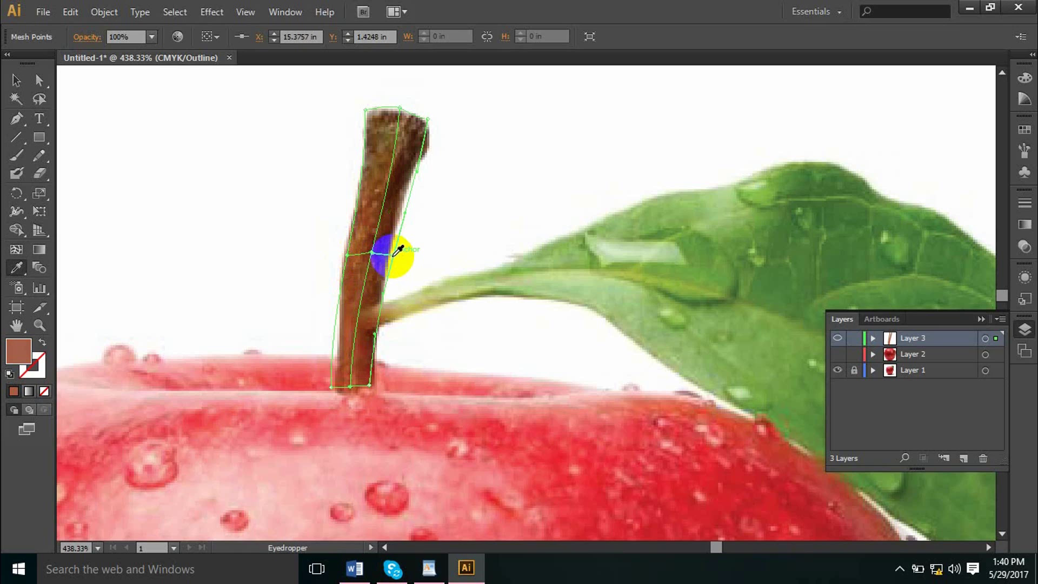
{"action": "left_click", "coordinate": [393, 244]}
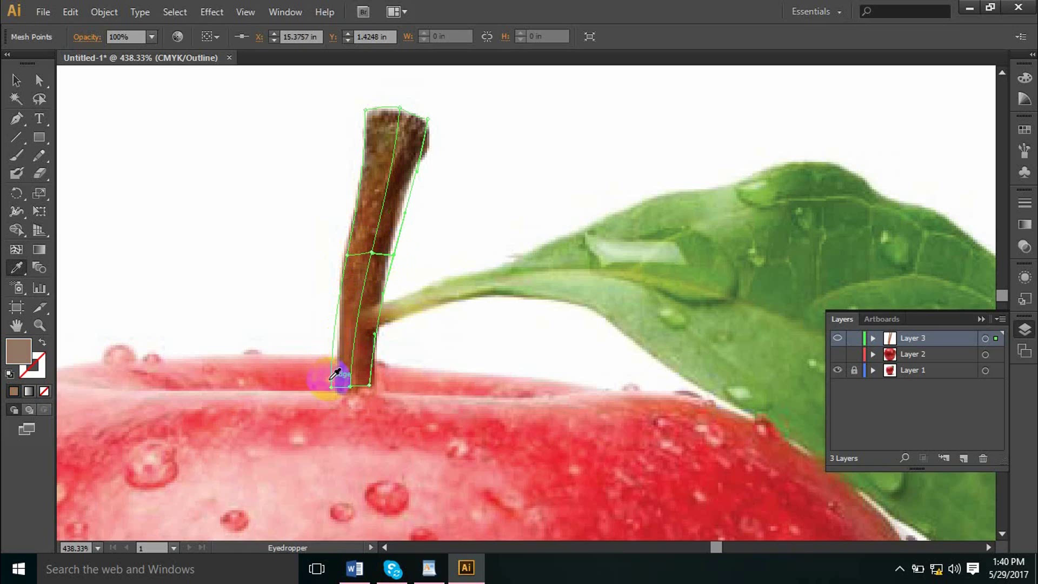
- Add a mesh line across the stem where the leaf stalk joins and colour its points with sampled browns
{"action": "key", "text": "u"}
{"action": "left_click", "coordinate": [336, 324]}
{"action": "key", "text": "i"}
{"action": "left_click", "coordinate": [343, 318]}
{"action": "key", "text": "u"}
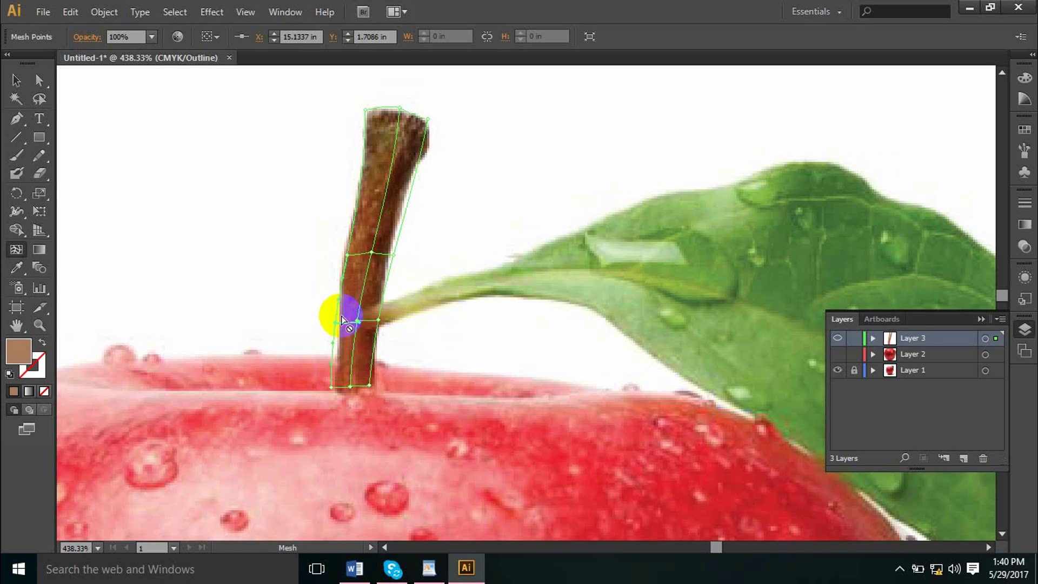
{"action": "key", "text": "i"}
{"action": "left_click", "coordinate": [378, 320]}
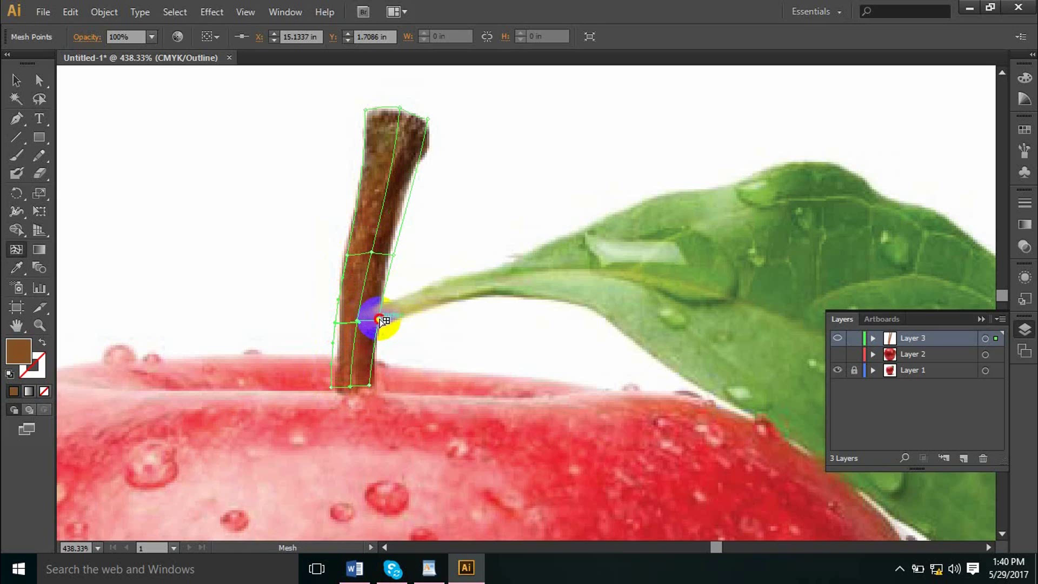
{"action": "key", "text": "i"}
{"action": "left_click", "coordinate": [374, 315]}
- Add a mesh line across the upper stem below its flared top and colour its points from the photo
{"action": "key", "text": "u"}
{"action": "left_click", "coordinate": [362, 184]}
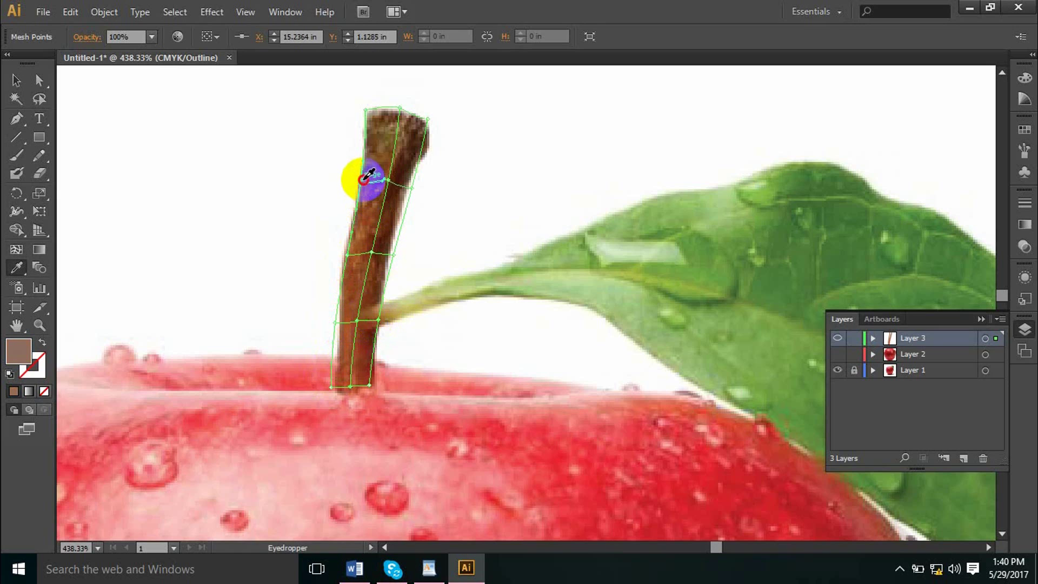
{"action": "left_click", "coordinate": [389, 180]}
{"action": "key", "text": "i"}
{"action": "left_click", "coordinate": [393, 174]}
{"action": "key", "text": "u"}
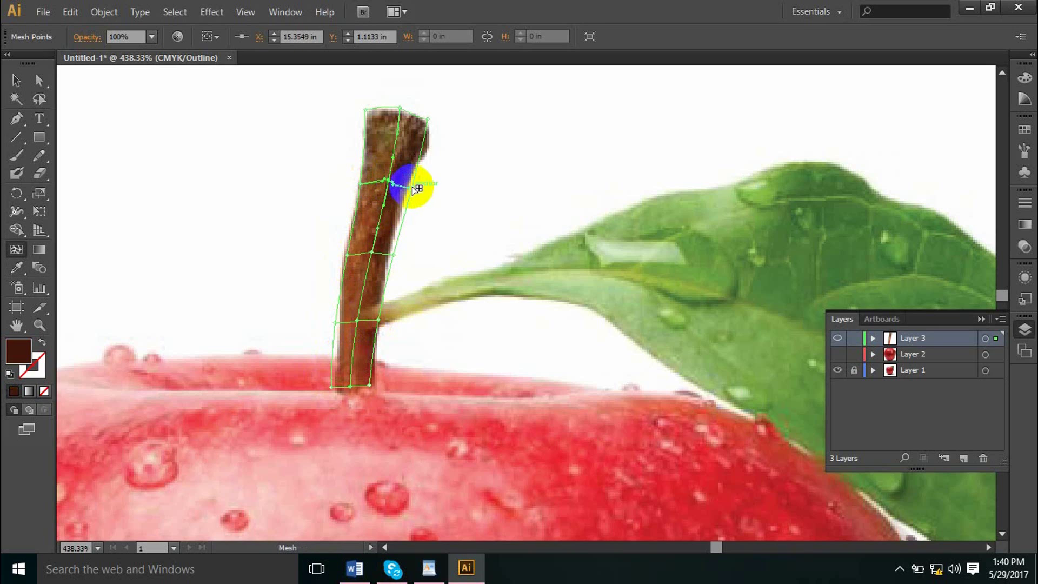
{"action": "left_click", "coordinate": [413, 188]}
{"action": "key", "text": "i"}
{"action": "left_click", "coordinate": [408, 178]}
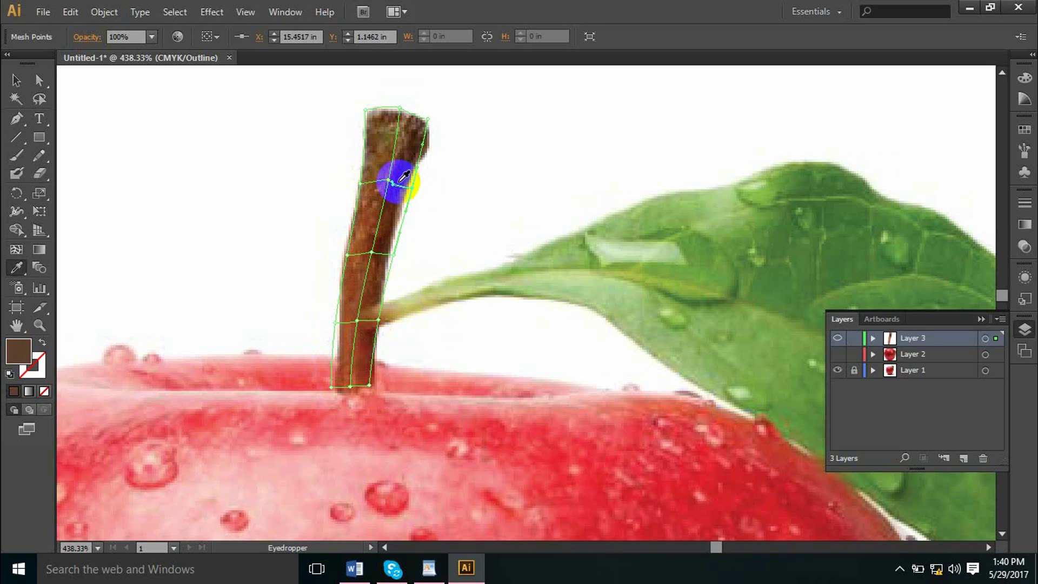
- Add a mesh line between the upper and mid-height lines of the stem and colour its points with sampled browns
{"action": "key", "text": "u"}
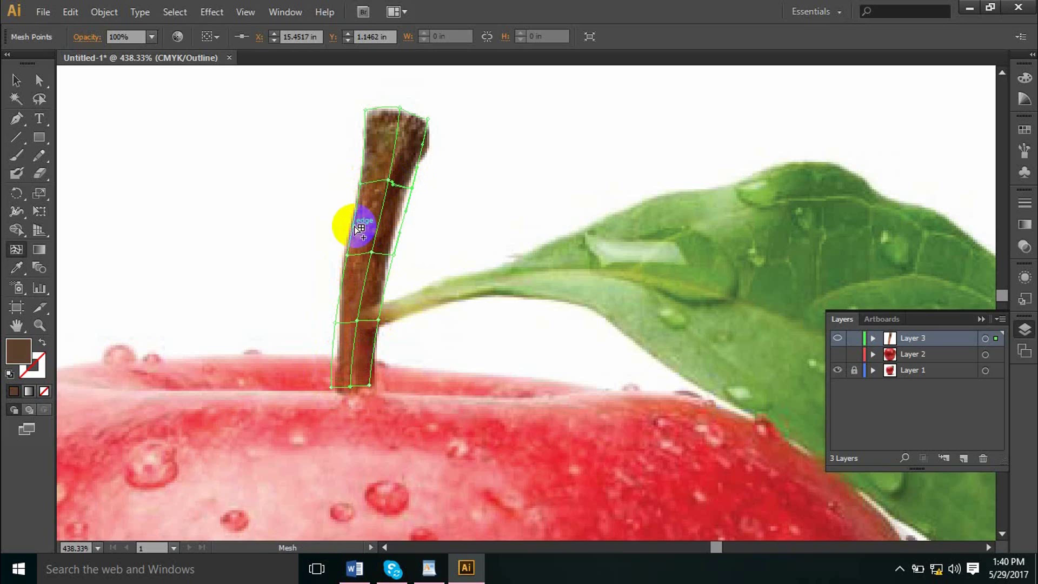
{"action": "left_click", "coordinate": [376, 222]}
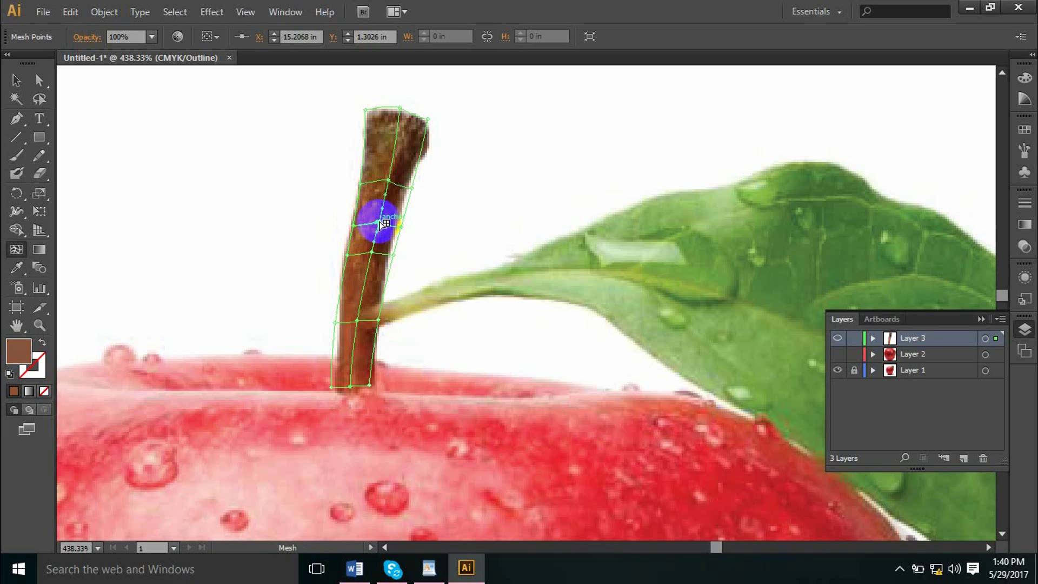
{"action": "key", "text": "i"}
{"action": "left_click", "coordinate": [378, 214]}
{"action": "key", "text": "u"}
{"action": "left_click", "coordinate": [402, 226]}
{"action": "key", "text": "i"}
{"action": "left_click", "coordinate": [396, 222]}
- Add a mesh line across the stem just above the leaf stalk joint and colour its points from the photo
{"action": "key", "text": "u"}
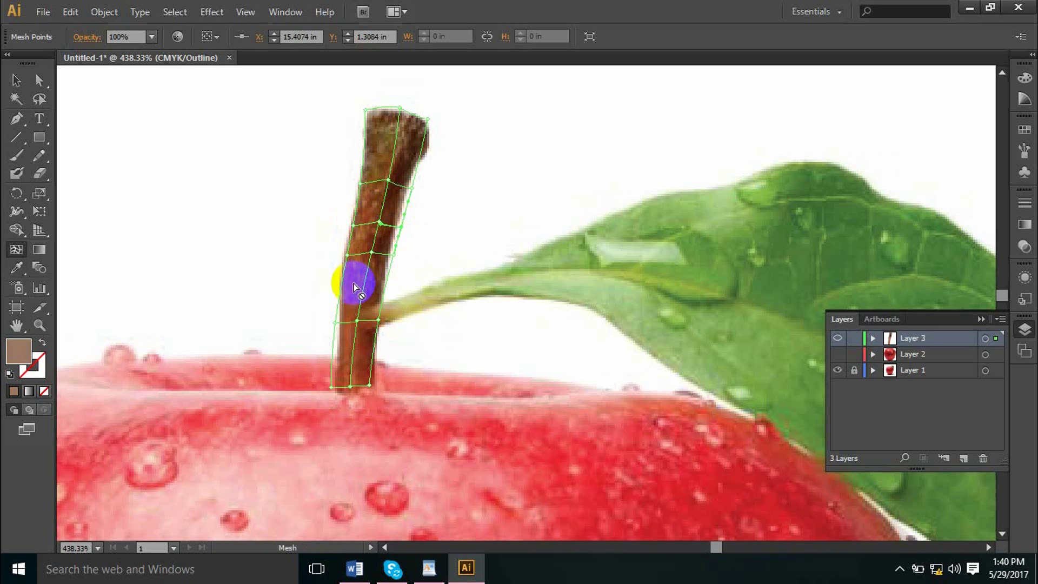
{"action": "left_click", "coordinate": [365, 292]}
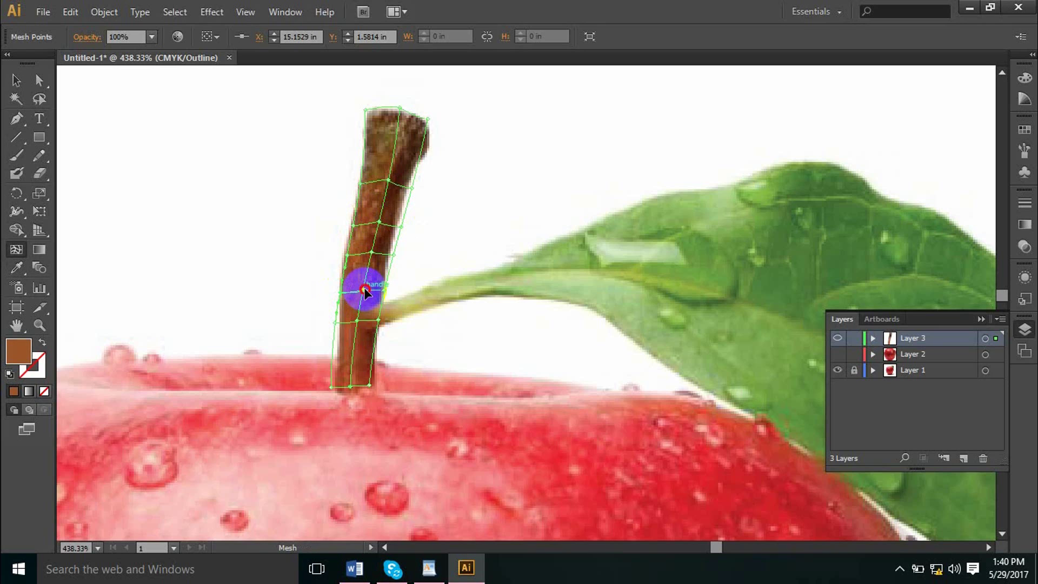
{"action": "key", "text": "i"}
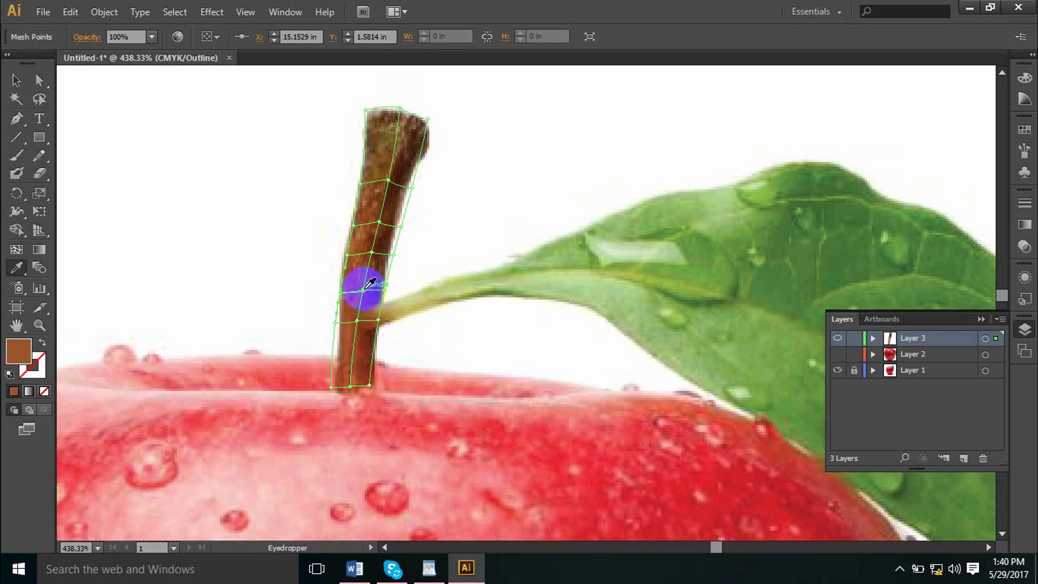
{"action": "key", "text": "u"}
{"action": "key", "text": "i"}
{"action": "key", "text": "u"}
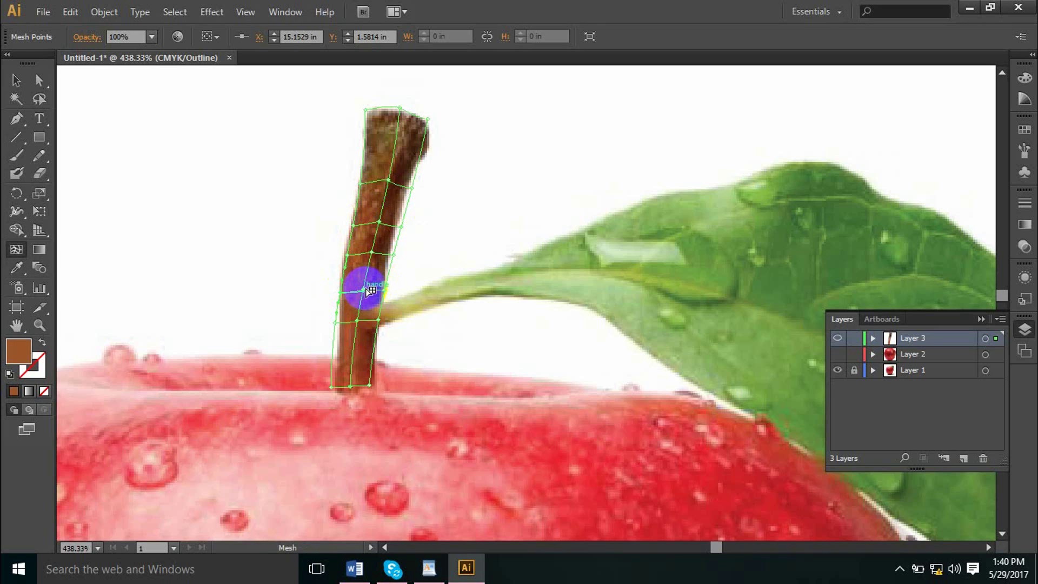
{"action": "key", "text": "i"}
{"action": "left_click", "coordinate": [367, 288]}
{"action": "key", "text": "u"}
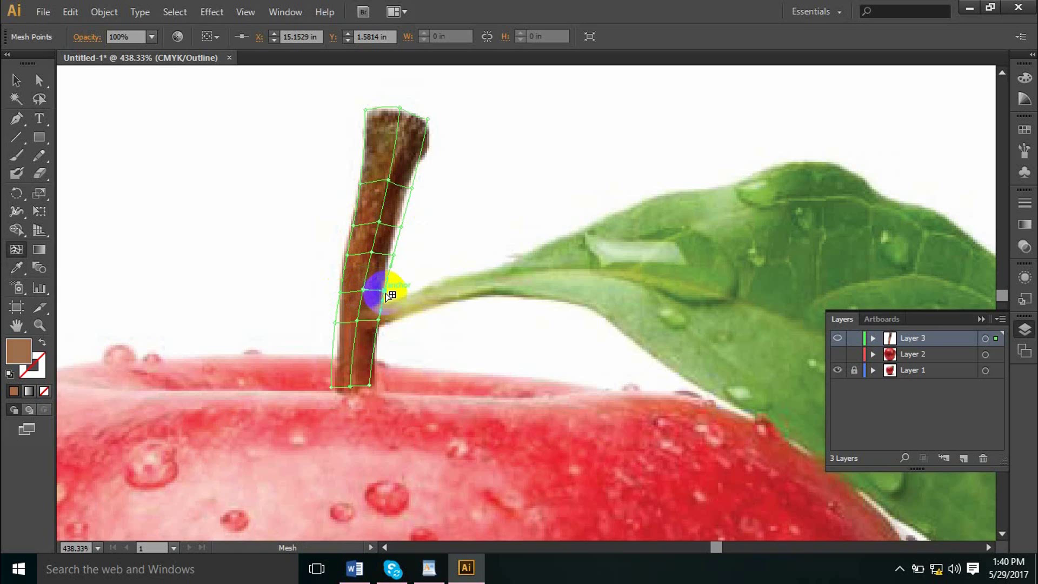
{"action": "key", "text": "i"}
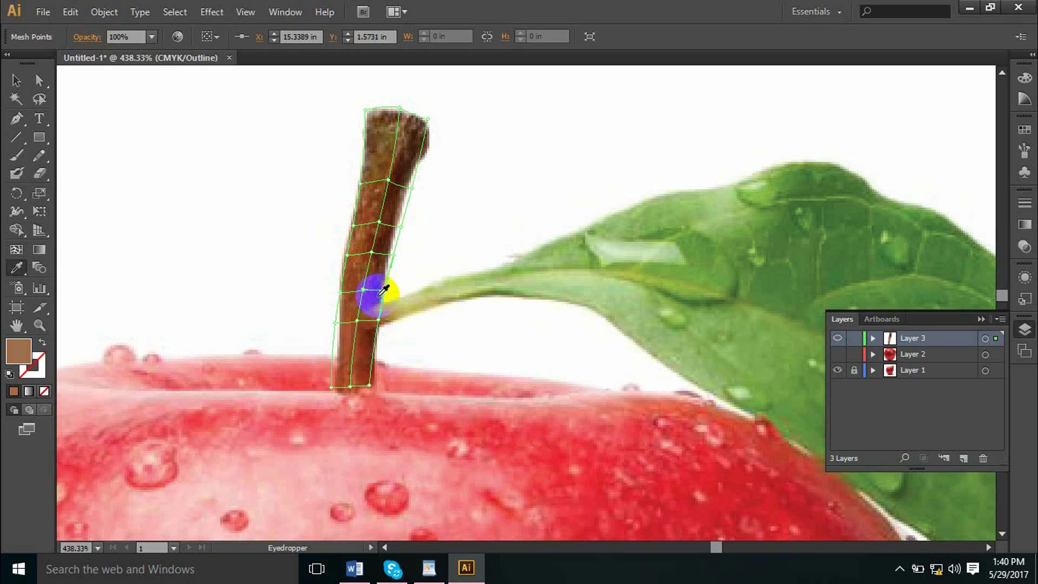
- Add a mesh line across the stem just above its base and colour its right, middle and left points
{"action": "key", "text": "u"}
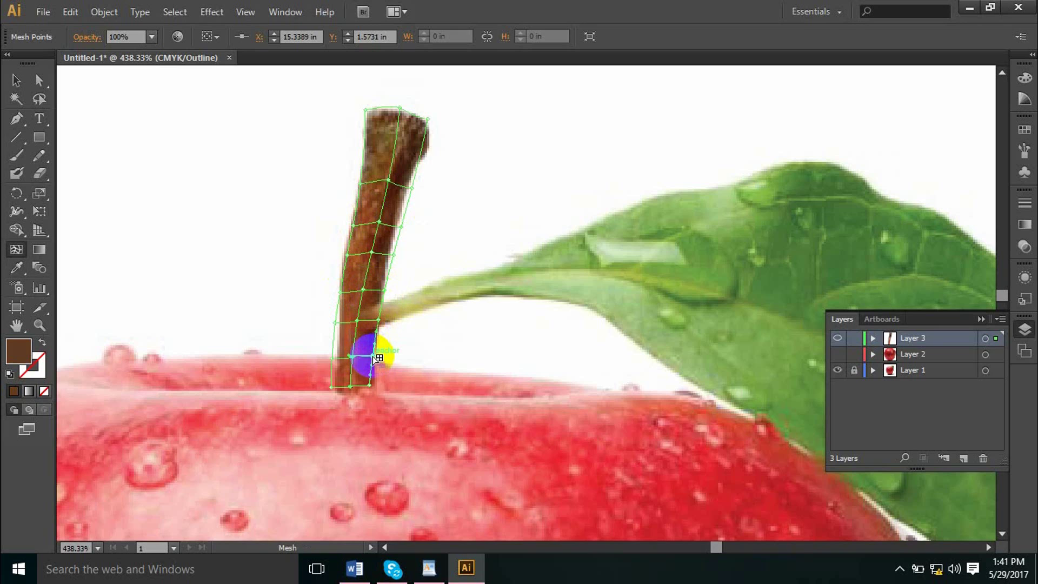
{"action": "left_click", "coordinate": [377, 358]}
{"action": "key", "text": "i"}
{"action": "left_click", "coordinate": [353, 359]}
{"action": "key", "text": "u"}
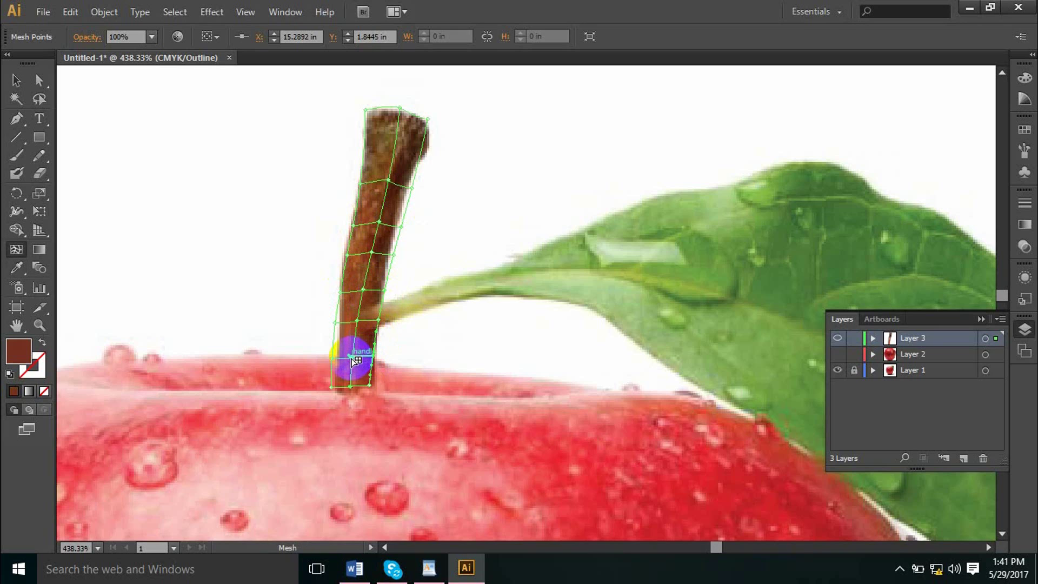
{"action": "key", "text": "i"}
{"action": "left_click", "coordinate": [353, 359]}
{"action": "key", "text": "u"}
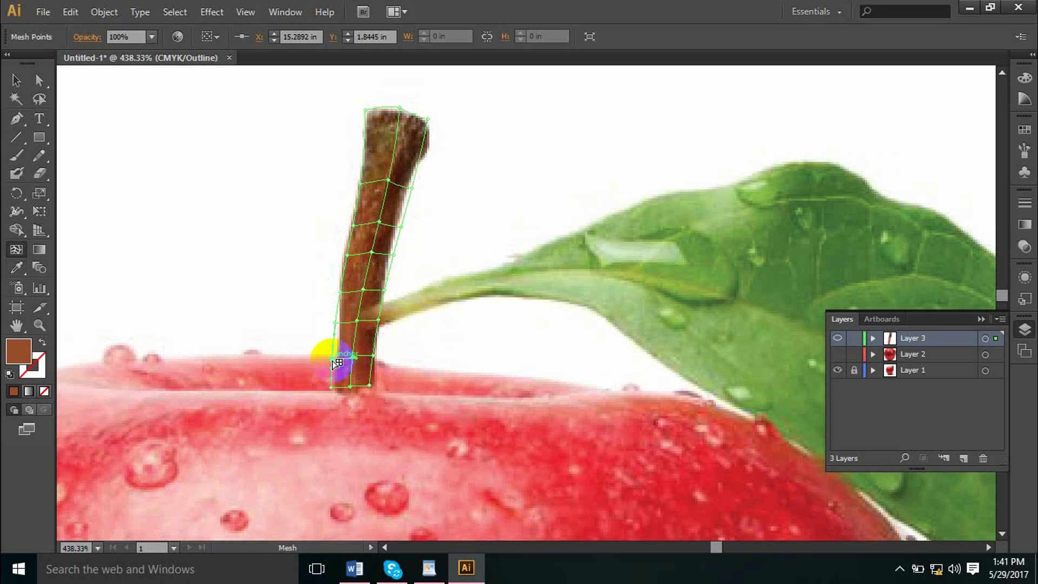
{"action": "left_click", "coordinate": [335, 362]}
{"action": "key", "text": "i"}
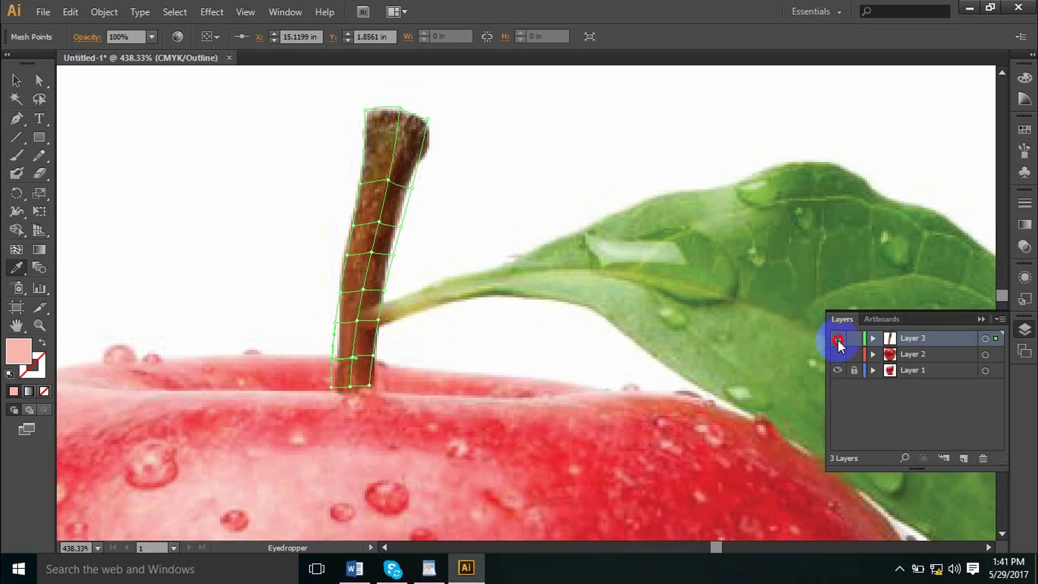
- Switch Layer 3 back to preview mode and deselect the stem mesh
{"action": "left_click", "coordinate": [838, 338], "text": "ctrl"}
{"action": "left_click", "coordinate": [15, 82]}
{"action": "left_click", "coordinate": [251, 112]}
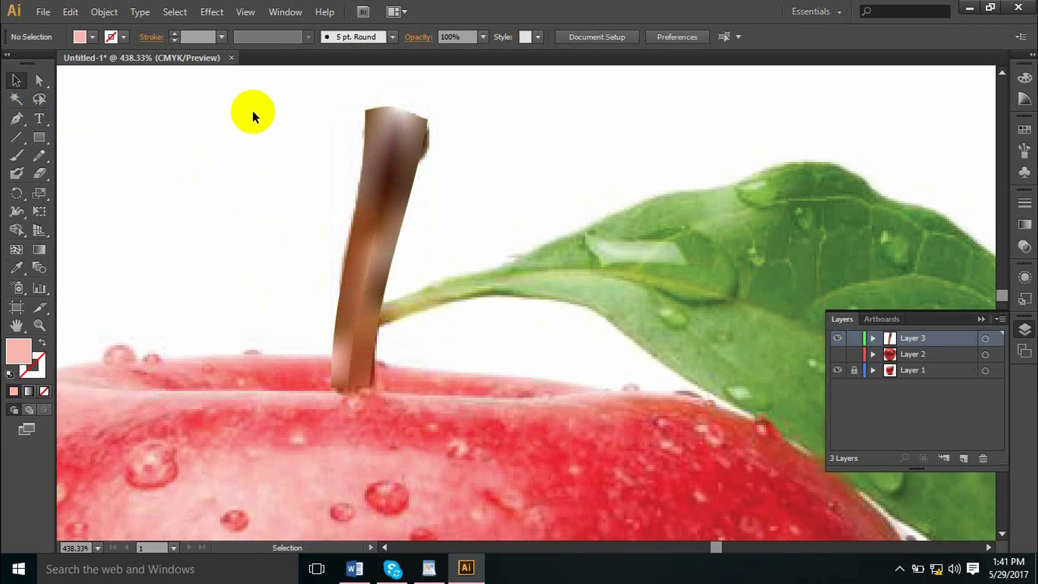
- Create a new layer above Layer 3 and draw a rectangle over the leaf on it
{"action": "left_click", "coordinate": [387, 205], "text": "ctrl+alt"}
{"action": "left_click", "coordinate": [387, 205], "text": "ctrl+alt"}
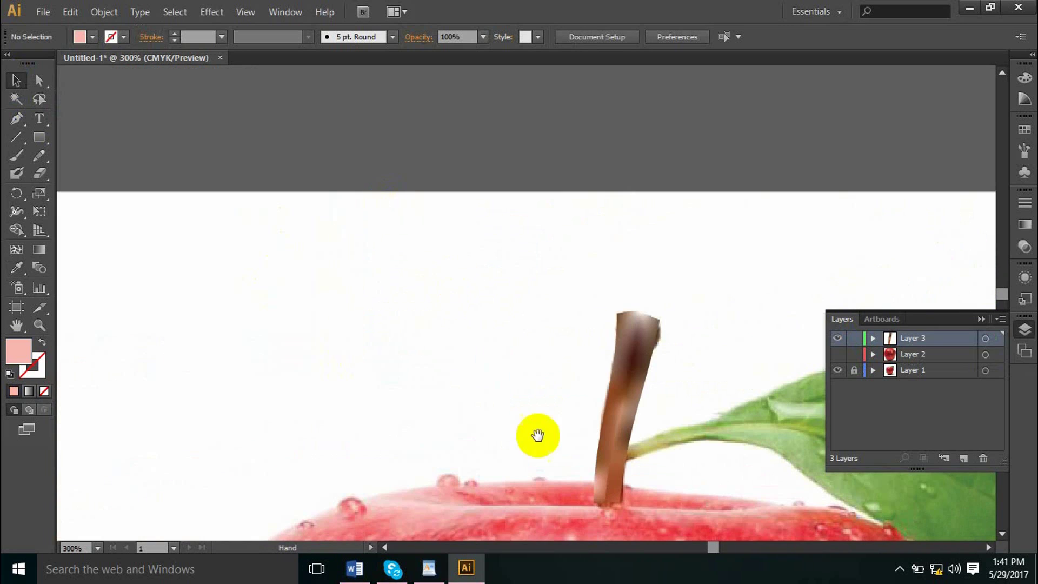
{"action": "left_click_drag", "start_coordinate": [436, 347], "coordinate": [158, 146]}
{"action": "left_click_drag", "start_coordinate": [348, 209], "coordinate": [245, 252]}
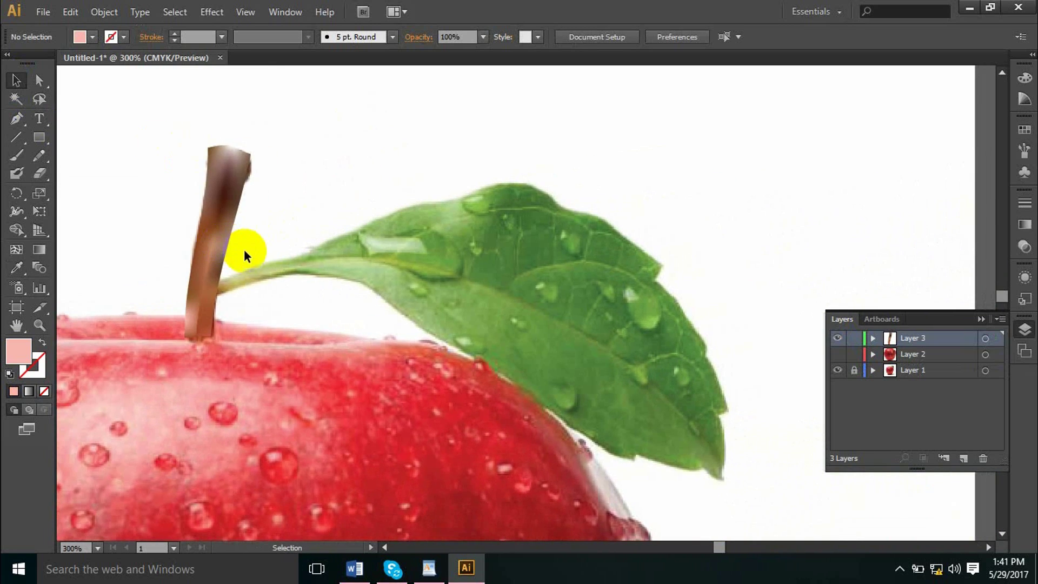
{"action": "left_click", "coordinate": [964, 459]}
{"action": "left_click_drag", "start_coordinate": [316, 257], "coordinate": [295, 237]}
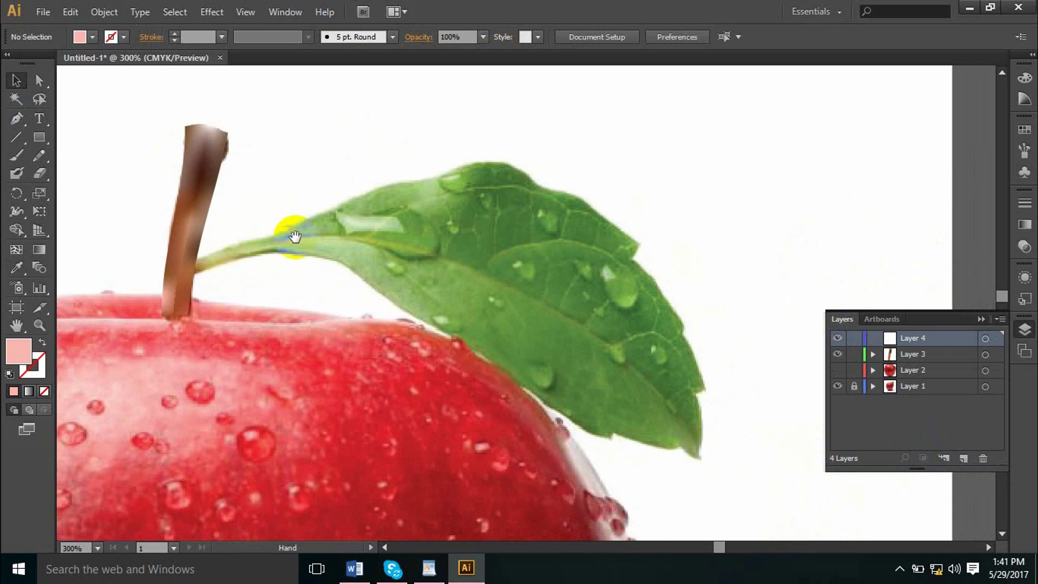
{"action": "left_click", "coordinate": [39, 137]}
{"action": "left_click_drag", "start_coordinate": [234, 166], "coordinate": [732, 465]}
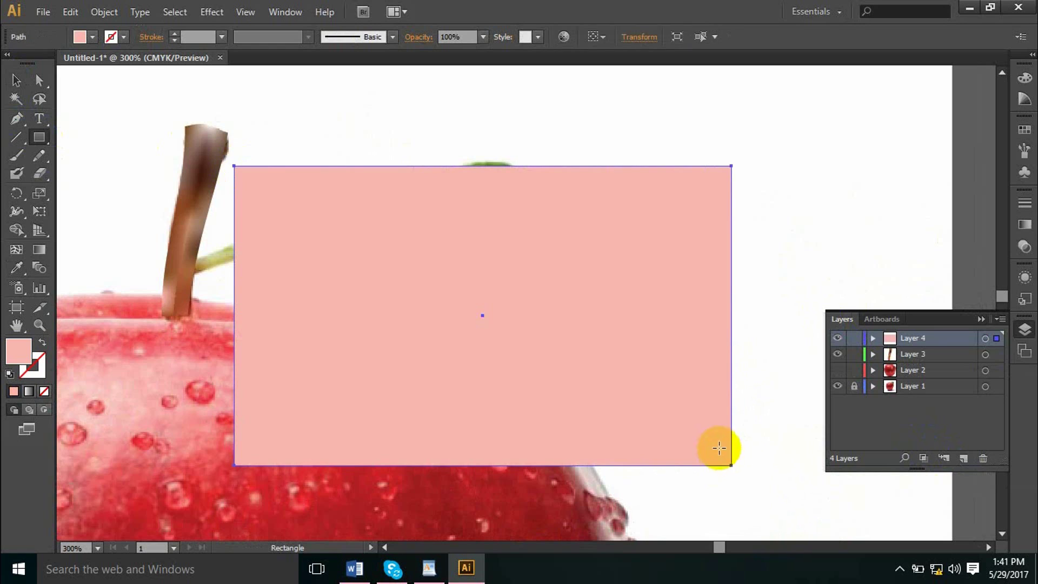
- Hide Layer 3, set the leaf rectangle's layer to outline mode and activate the Mesh tool
{"action": "left_click", "coordinate": [838, 371]}
{"action": "left_click", "coordinate": [839, 354]}
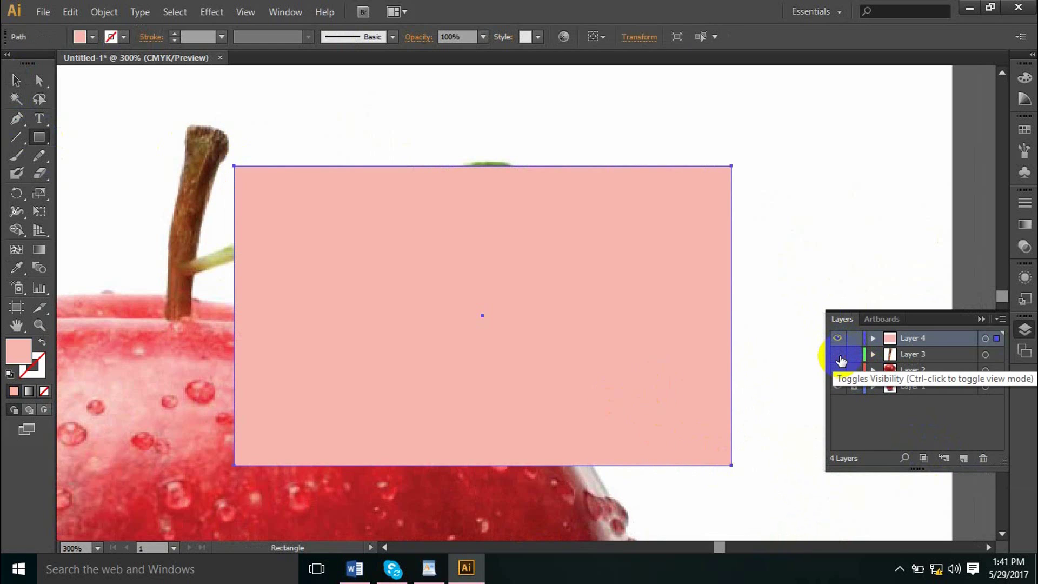
{"action": "left_click", "coordinate": [839, 339], "text": "ctrl"}
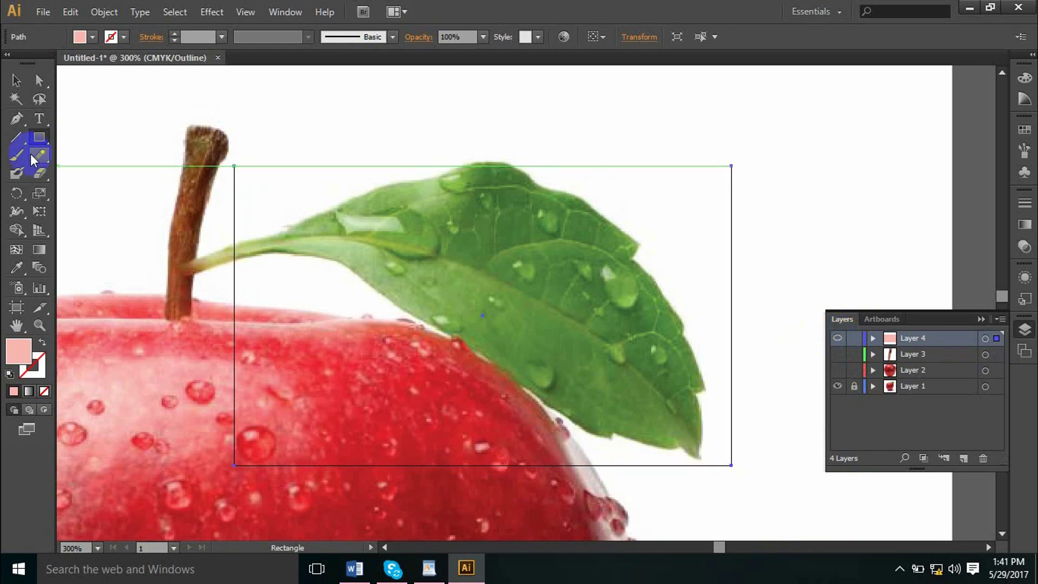
{"action": "left_click", "coordinate": [16, 249]}
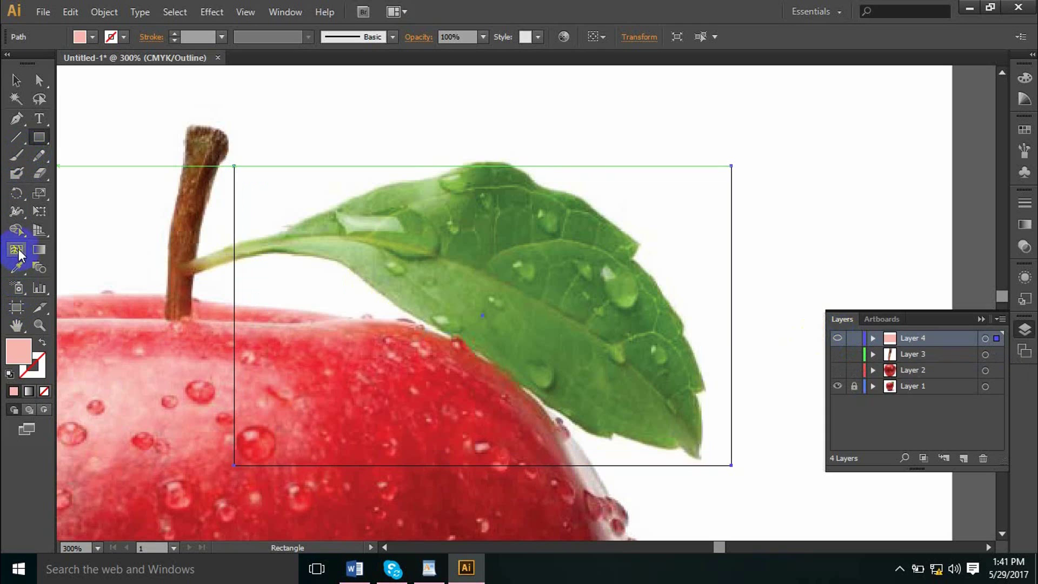
{"action": "left_click", "coordinate": [482, 315]}
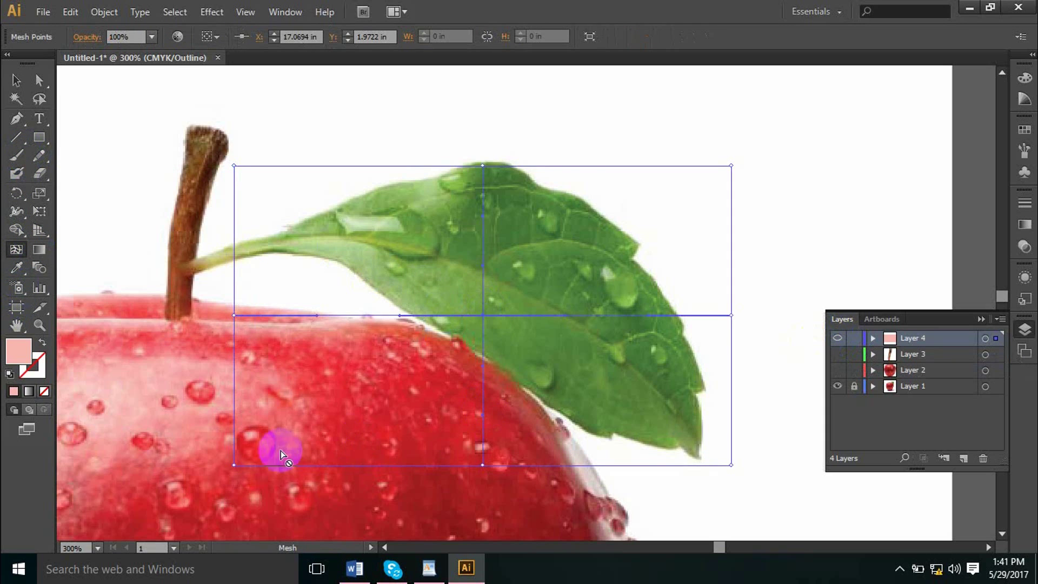
{"action": "left_click_drag", "start_coordinate": [234, 464], "coordinate": [289, 334]}
{"action": "key", "text": "ctrl+z"}
{"action": "key", "text": "ctrl+z"}
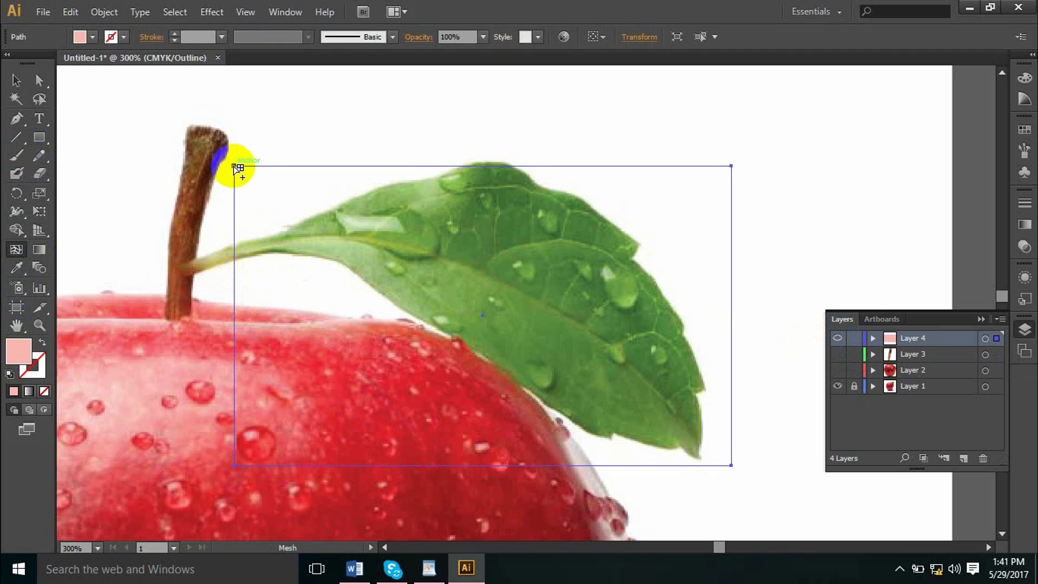
- Convert the leaf rectangle to a mesh and fit its upper corners to the stalk base and the leaf's upper-right edge, curving the side between them
{"action": "left_click", "coordinate": [234, 168]}
{"action": "left_click_drag", "start_coordinate": [235, 166], "coordinate": [195, 260]}
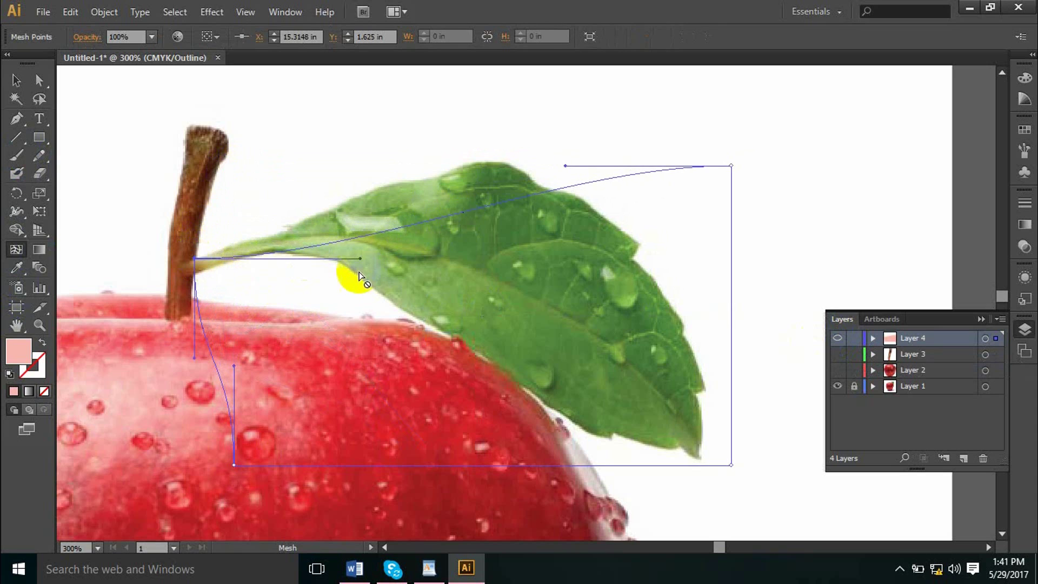
{"action": "left_click_drag", "start_coordinate": [361, 260], "coordinate": [368, 185]}
{"action": "left_click_drag", "start_coordinate": [569, 167], "coordinate": [448, 150]}
{"action": "left_click_drag", "start_coordinate": [733, 166], "coordinate": [619, 208]}
- Move the leaf mesh's lower-right corner to the leaf tip and curve the adjoining side along the leaf's right edge
{"action": "left_click", "coordinate": [732, 466]}
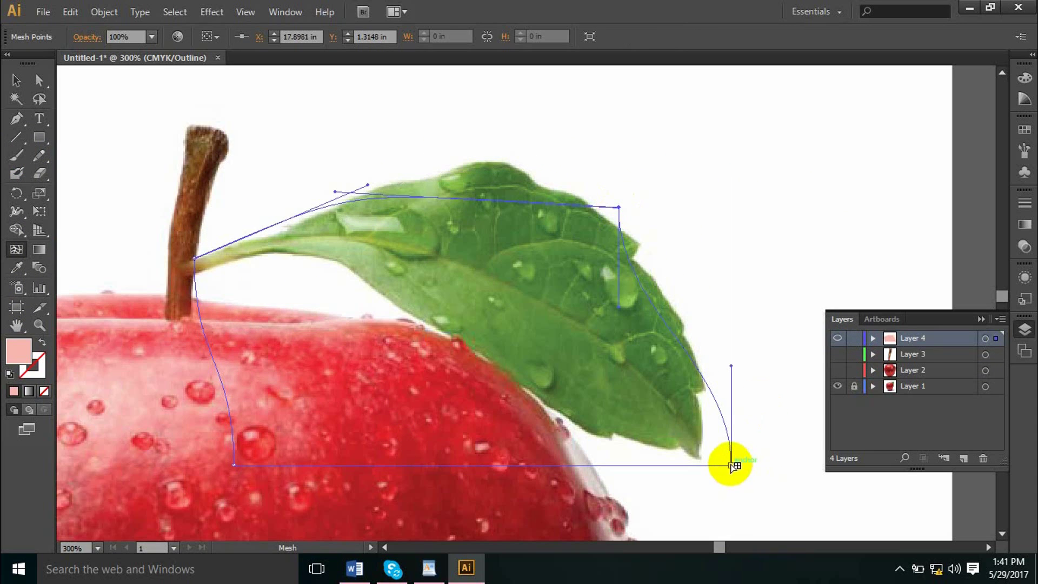
{"action": "left_click_drag", "start_coordinate": [734, 466], "coordinate": [701, 458]}
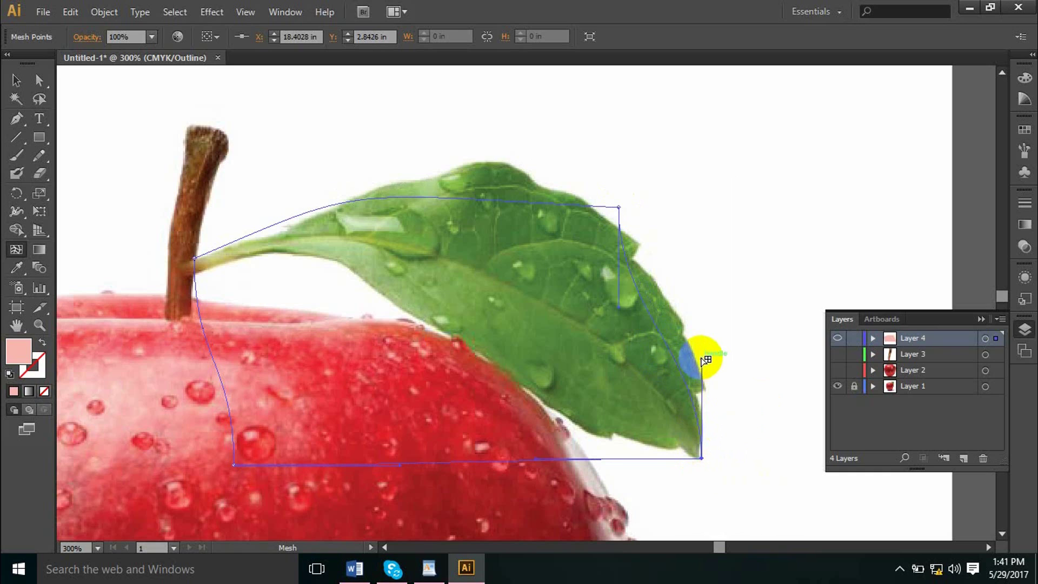
{"action": "left_click_drag", "start_coordinate": [704, 359], "coordinate": [720, 348]}
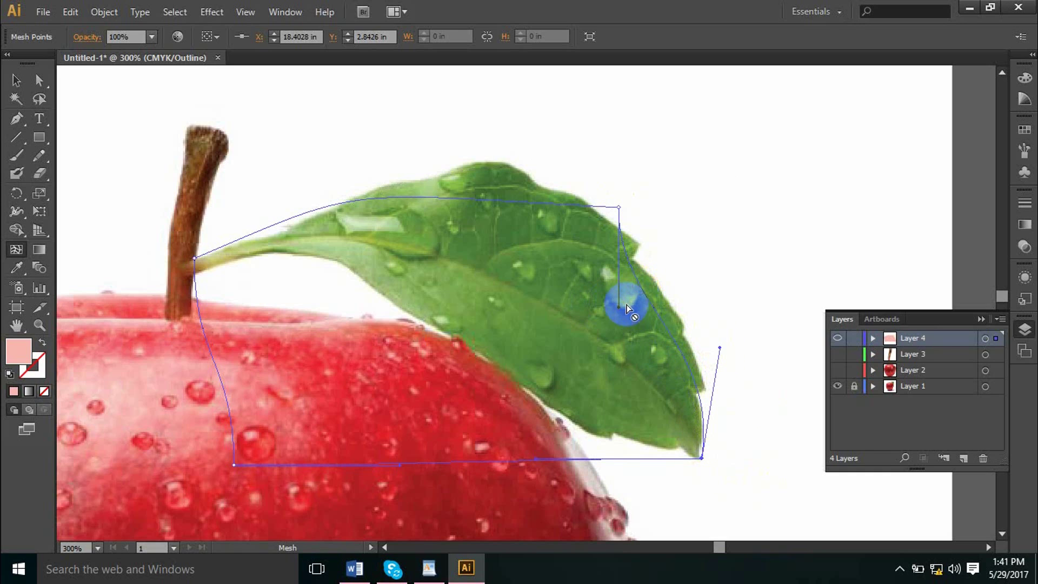
{"action": "left_click_drag", "start_coordinate": [622, 309], "coordinate": [668, 281]}
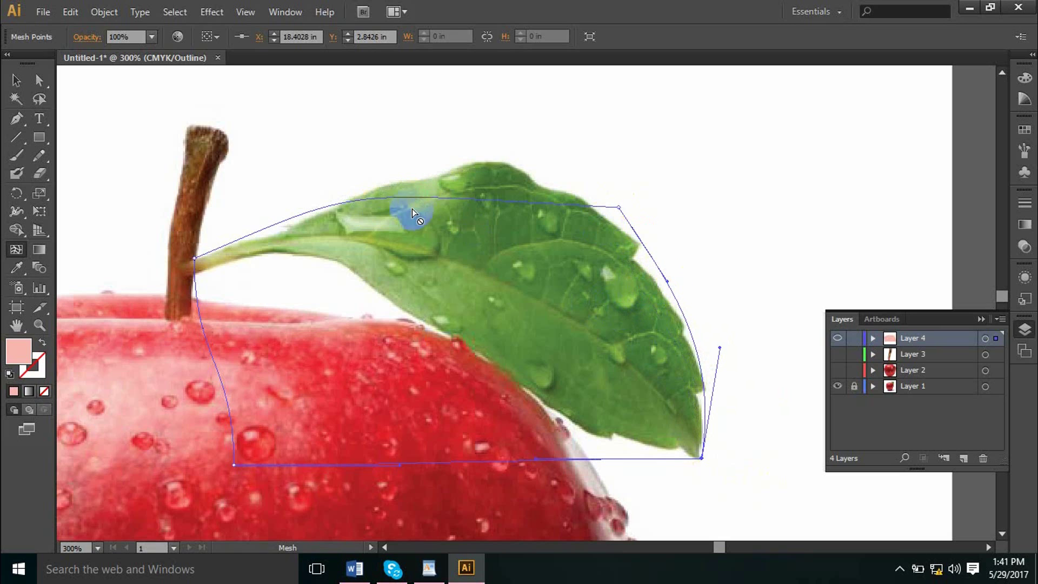
- Move the leaf mesh's lower-left corner to the stalk's underside and bend its handles to follow the lower edges of stalk and leaf
{"action": "left_click_drag", "start_coordinate": [232, 464], "coordinate": [370, 297]}
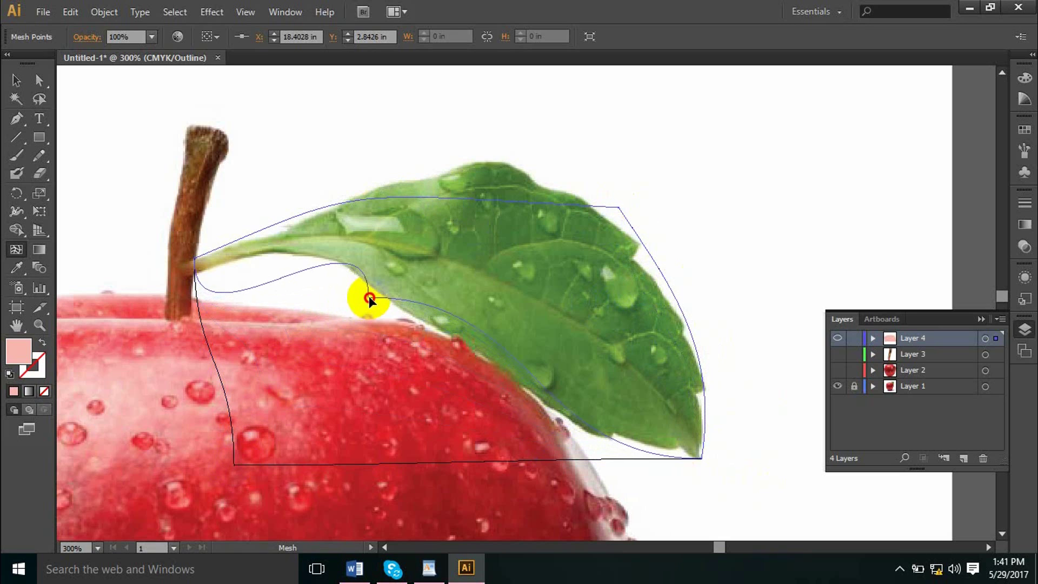
{"action": "left_click_drag", "start_coordinate": [368, 199], "coordinate": [263, 367]}
{"action": "left_click_drag", "start_coordinate": [192, 361], "coordinate": [466, 223]}
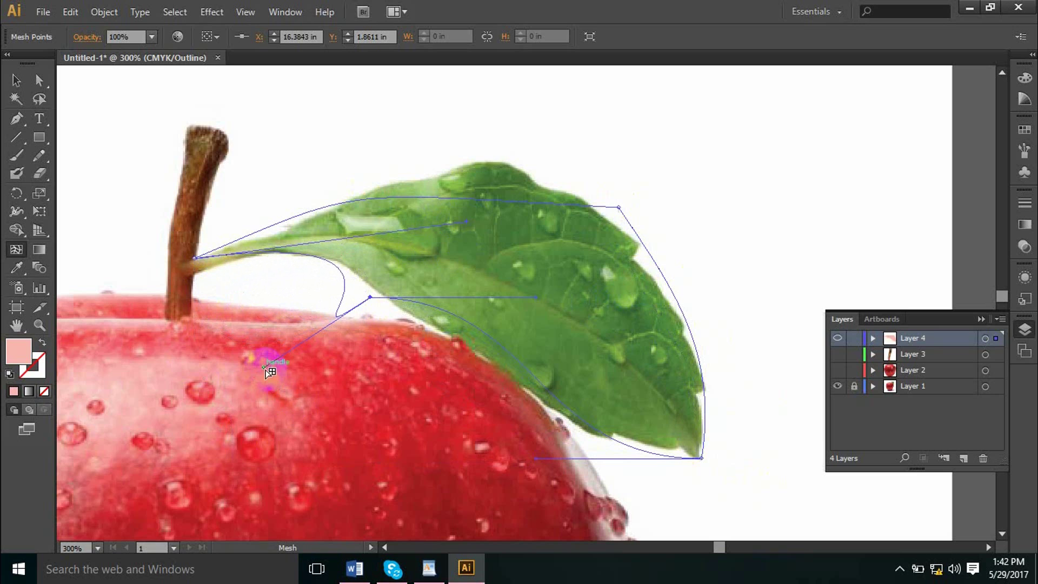
{"action": "left_click_drag", "start_coordinate": [265, 370], "coordinate": [358, 305]}
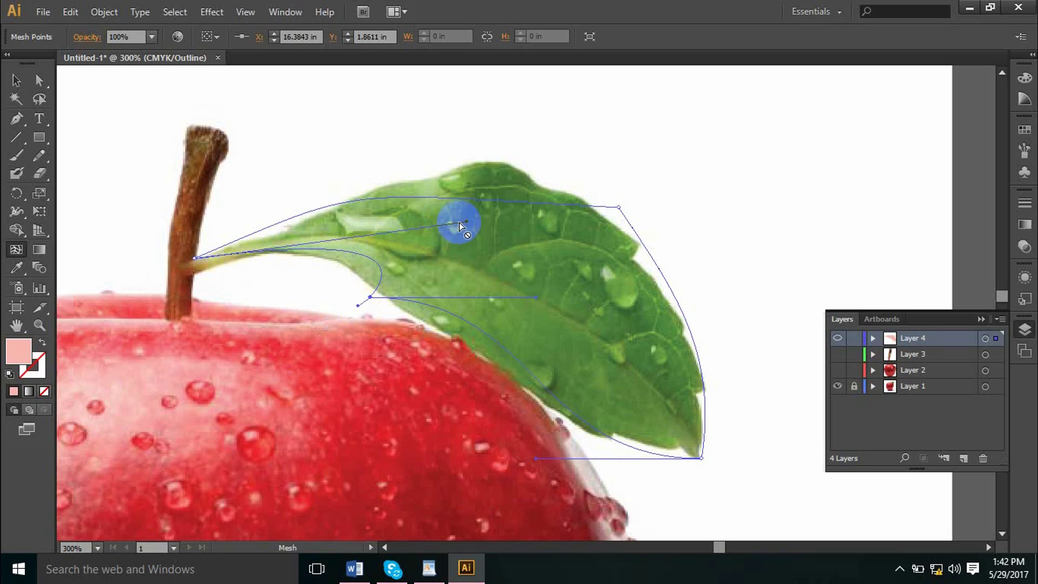
{"action": "left_click_drag", "start_coordinate": [469, 225], "coordinate": [181, 291]}
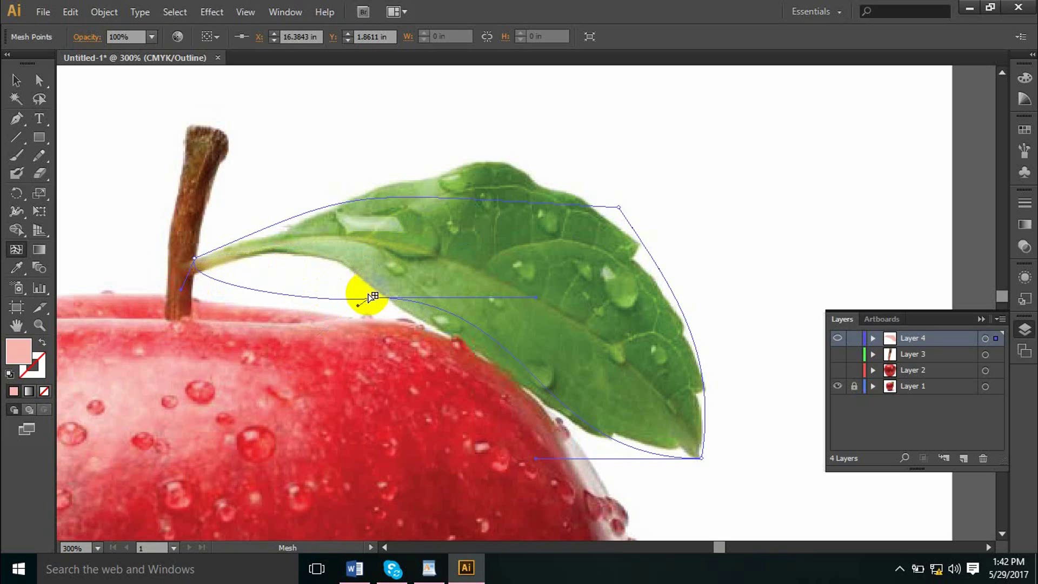
{"action": "left_click_drag", "start_coordinate": [372, 298], "coordinate": [267, 256]}
{"action": "left_click_drag", "start_coordinate": [435, 256], "coordinate": [417, 266]}
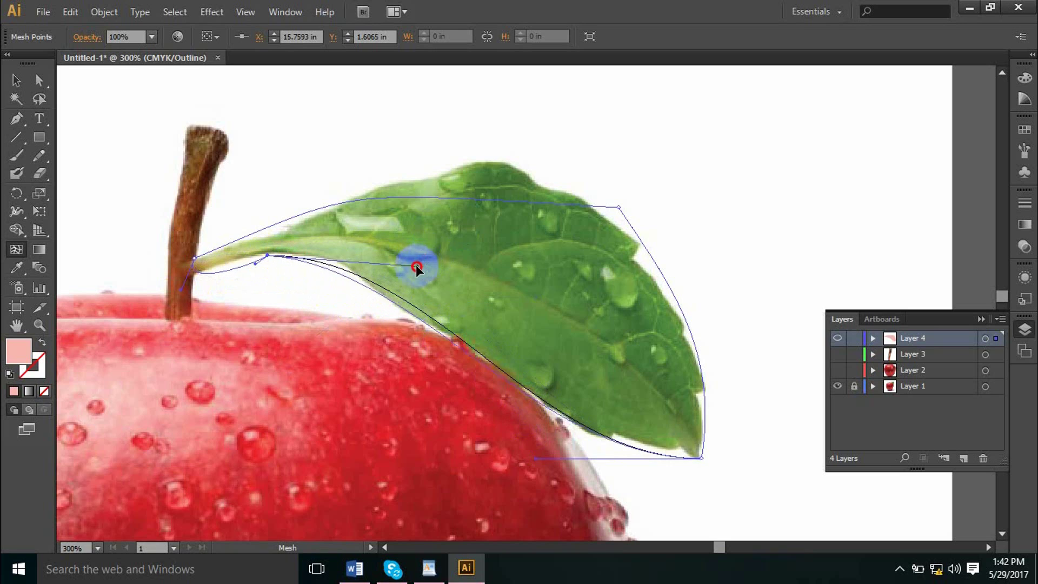
- Bend the leaf mesh's upper edge outward from its upper-right corner so it encloses the top of the leaf
{"action": "left_click", "coordinate": [618, 206]}
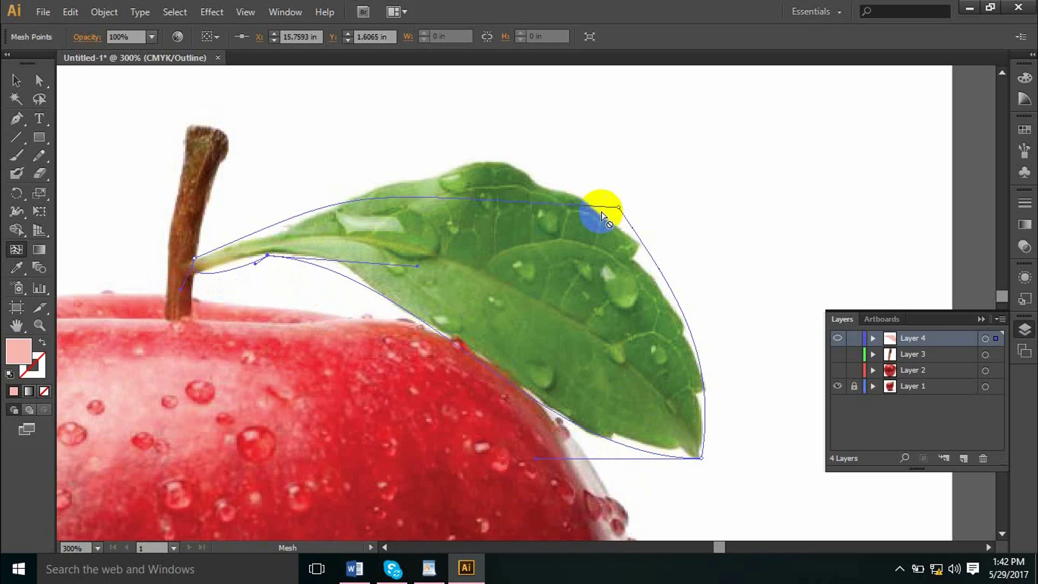
{"action": "left_click", "coordinate": [348, 194]}
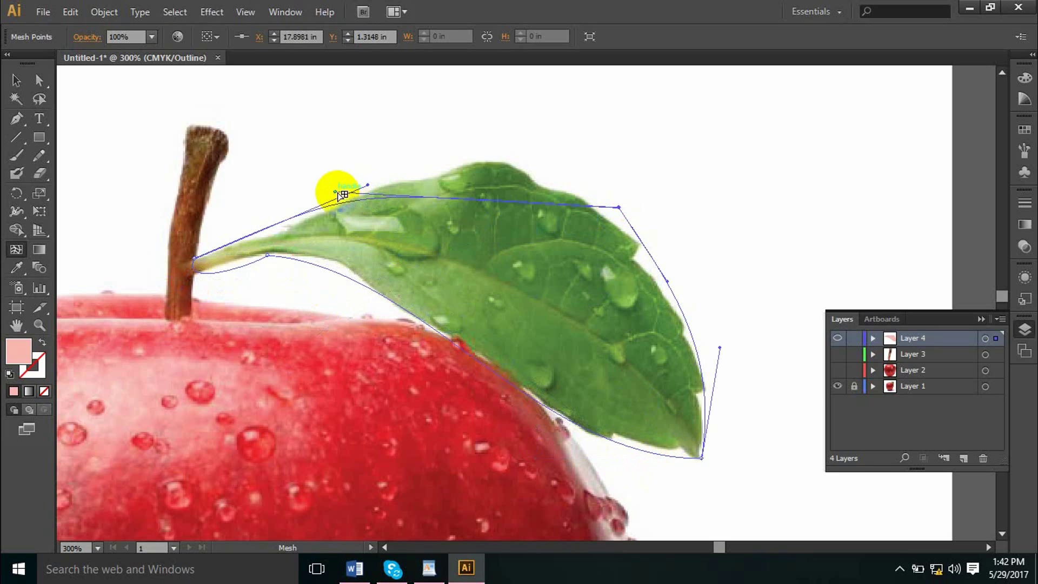
{"action": "left_click_drag", "start_coordinate": [341, 194], "coordinate": [453, 108]}
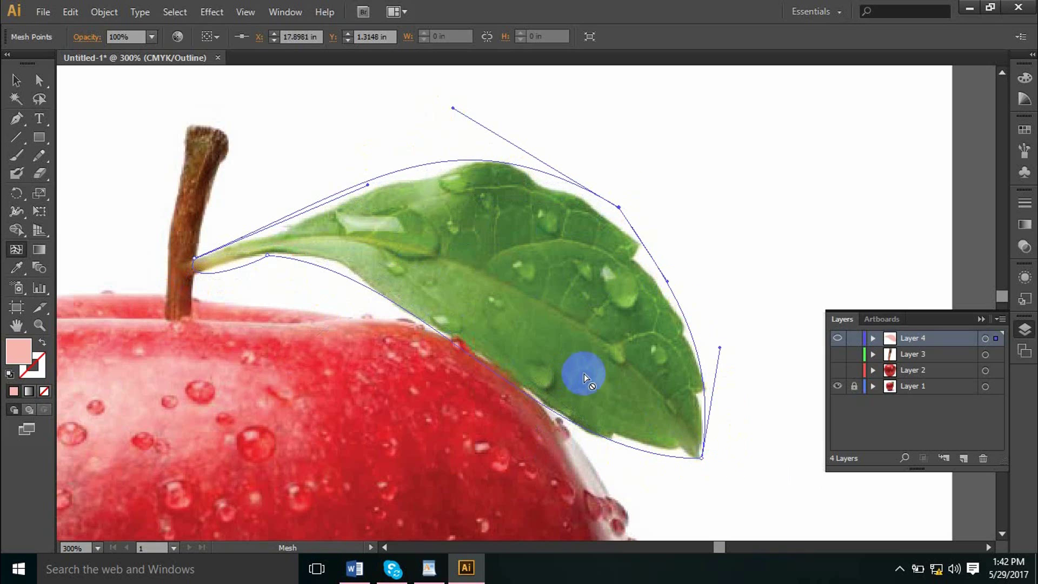
{"action": "left_click", "coordinate": [683, 457]}
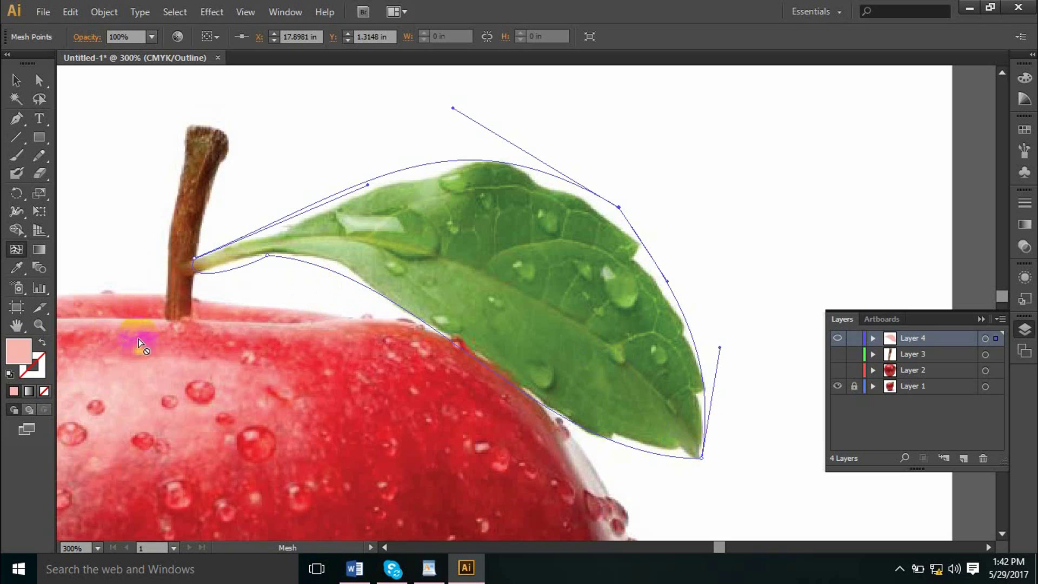
- Add a lengthwise mesh line from the stalk base and colour its start and the stalk's underside point with colours sampled from the photo
{"action": "left_click", "coordinate": [195, 269]}
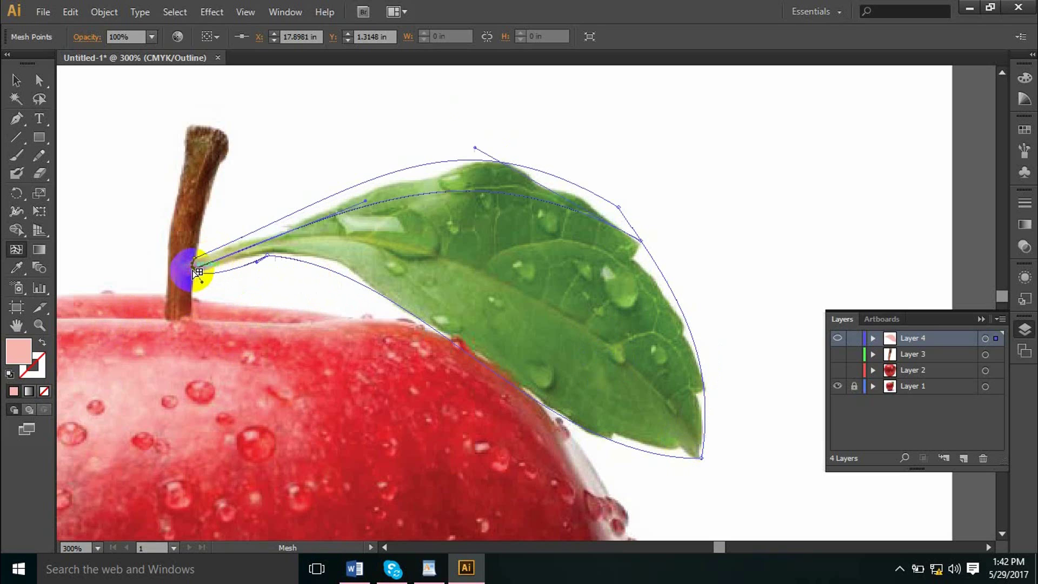
{"action": "key", "text": "i"}
{"action": "left_click", "coordinate": [207, 260]}
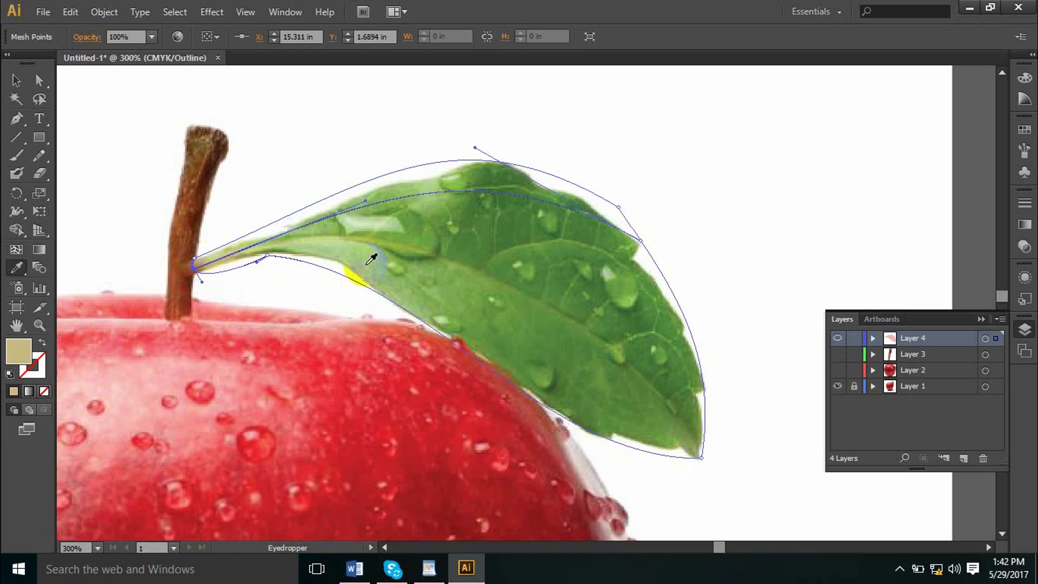
{"action": "key", "text": "u"}
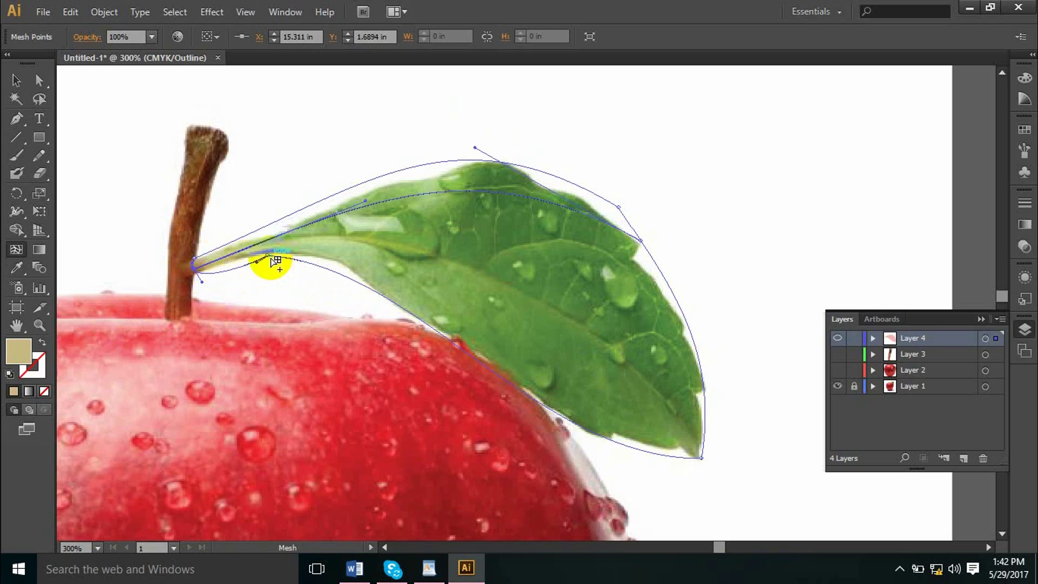
{"action": "left_click", "coordinate": [270, 258]}
{"action": "key", "text": "i"}
{"action": "left_click", "coordinate": [281, 252]}
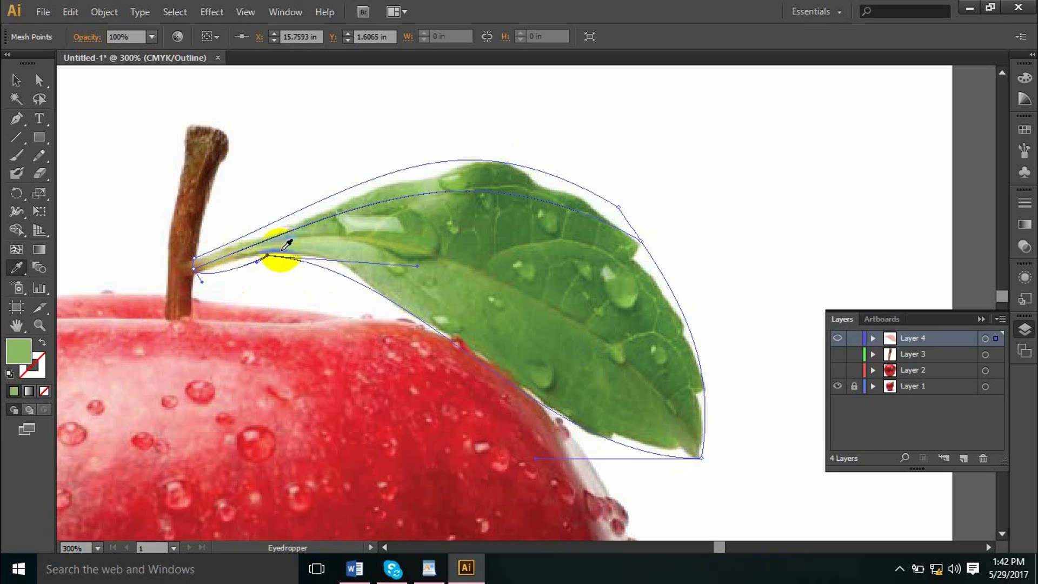
- Colour the mesh point at the leaf tip with a green sampled from the photo
{"action": "key", "text": "u"}
{"action": "left_click", "coordinate": [701, 459]}
{"action": "key", "text": "i"}
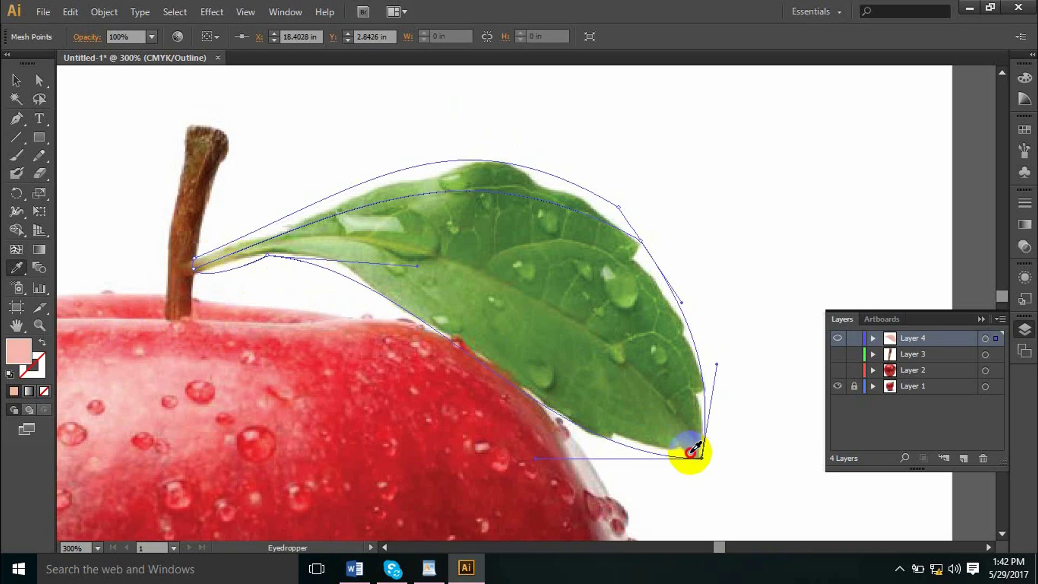
{"action": "left_click", "coordinate": [626, 413]}
{"action": "key", "text": "u"}
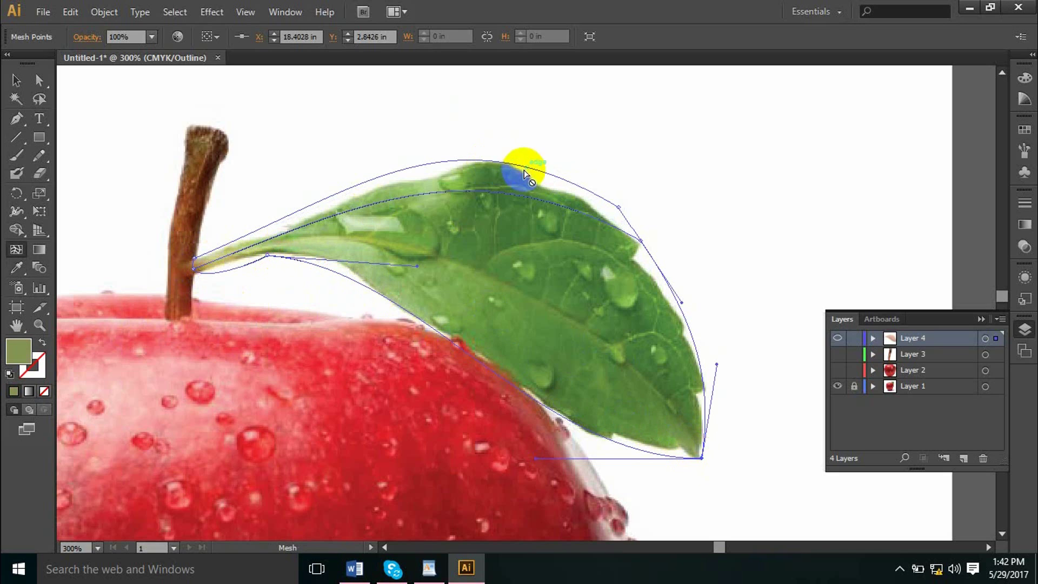
- Colour the mesh's upper-right corner and the right end of the lengthwise line with greens sampled from the adjacent leaf
{"action": "left_click", "coordinate": [620, 207]}
{"action": "key", "text": "i"}
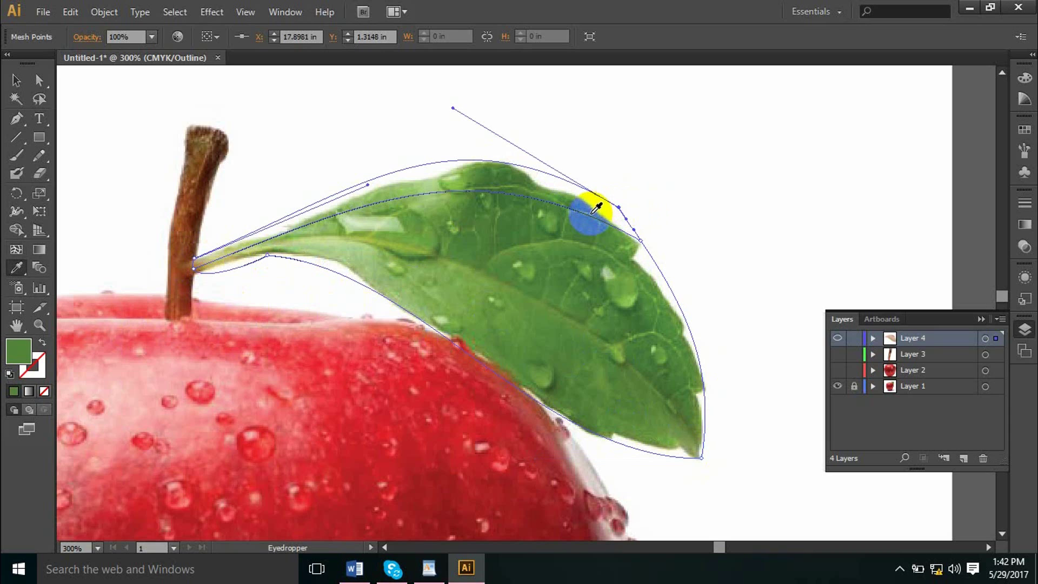
{"action": "key", "text": "u"}
{"action": "left_click", "coordinate": [635, 230]}
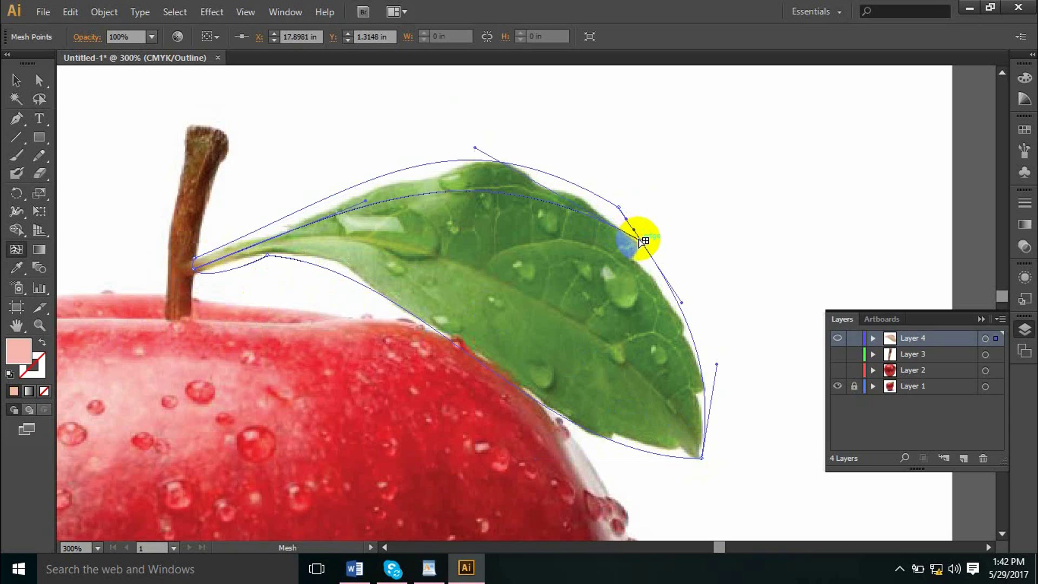
{"action": "key", "text": "i"}
{"action": "left_click", "coordinate": [639, 238]}
{"action": "key", "text": "u"}
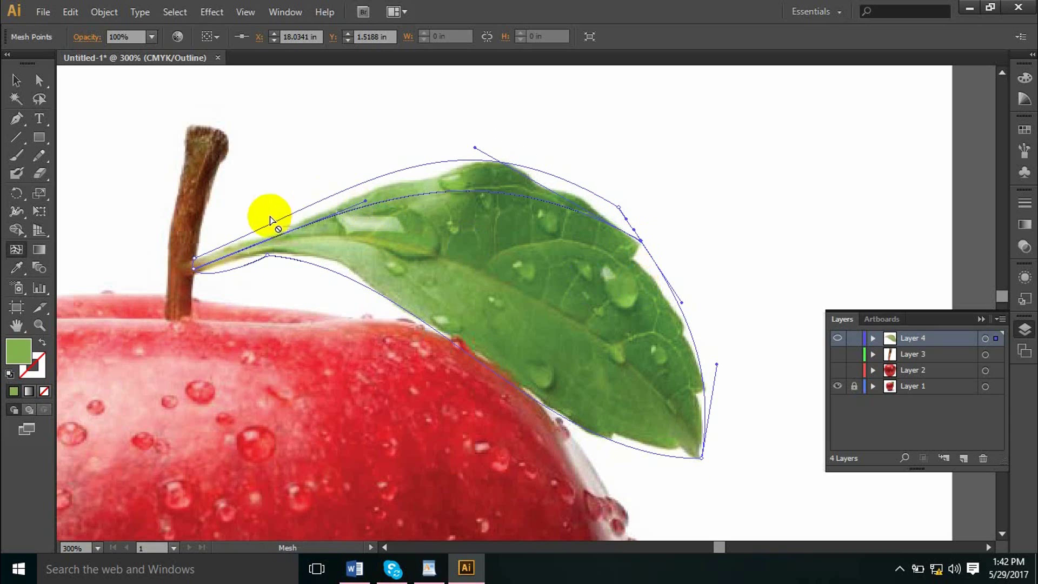
- Add a mesh line across the leaf's middle and colour its upper-edge point and the intersection below with sampled light greens
{"action": "left_click", "coordinate": [425, 163]}
{"action": "key", "text": "i"}
{"action": "left_click", "coordinate": [432, 184]}
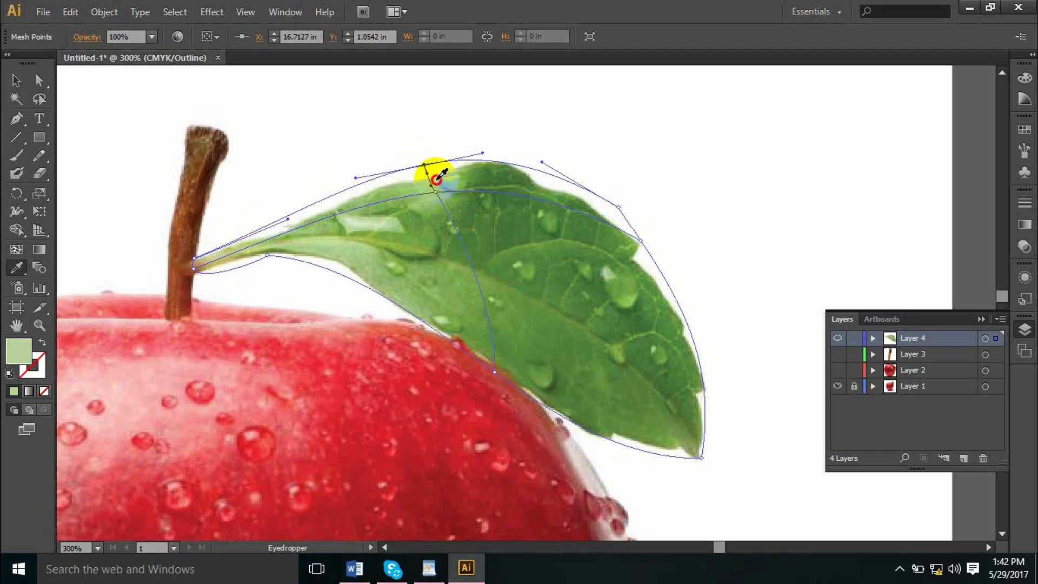
{"action": "key", "text": "u"}
{"action": "left_click", "coordinate": [434, 193]}
{"action": "key", "text": "i"}
{"action": "left_click", "coordinate": [438, 206]}
{"action": "key", "text": "u"}
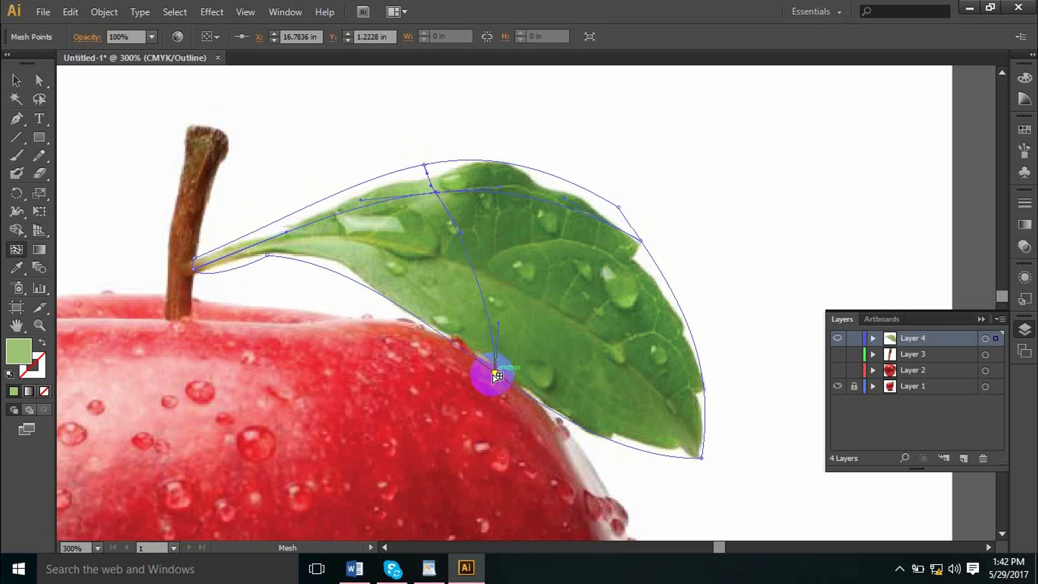
- Colour the lower-edge point of the middle cross line with a green sampled from the leaf beside it
{"action": "left_click", "coordinate": [495, 374]}
{"action": "key", "text": "i"}
{"action": "left_click", "coordinate": [508, 360]}
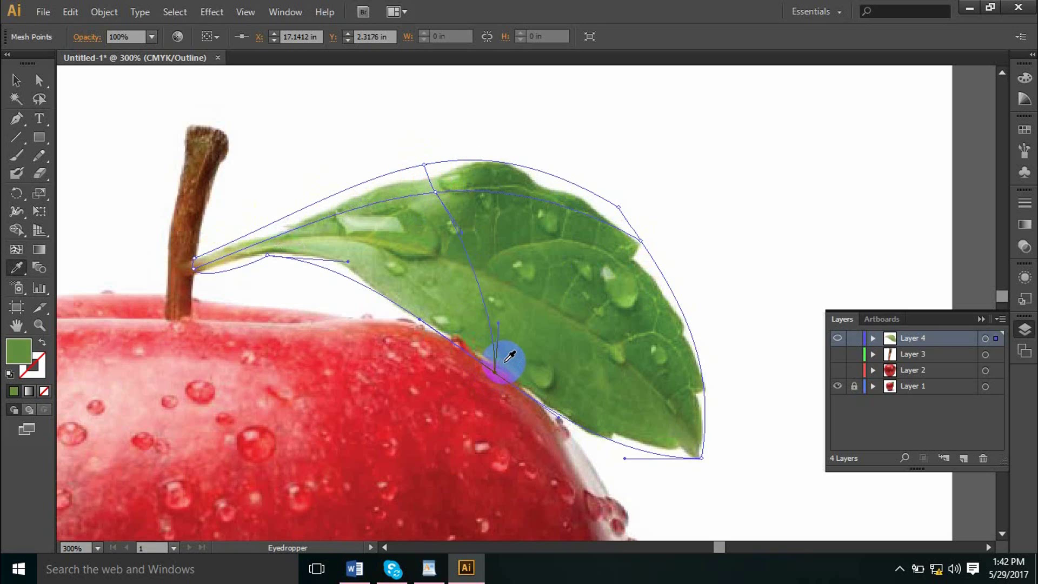
{"action": "key", "text": "u"}
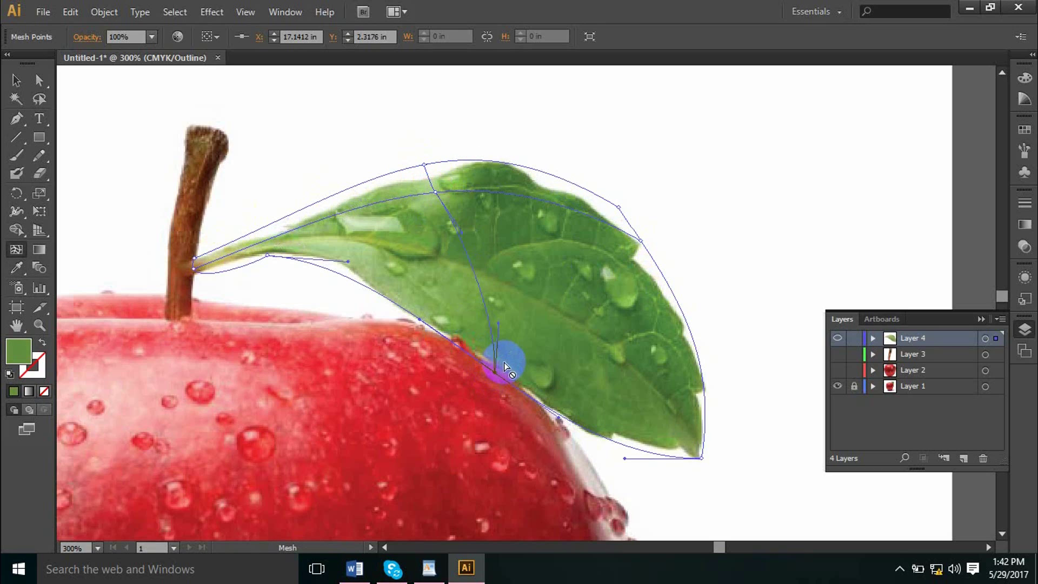
- Add a second mesh line across the leaf nearer its tip and colour its lower-edge point and upper intersection with sampled greens
{"action": "left_click", "coordinate": [611, 441]}
{"action": "key", "text": "i"}
{"action": "left_click", "coordinate": [554, 202]}
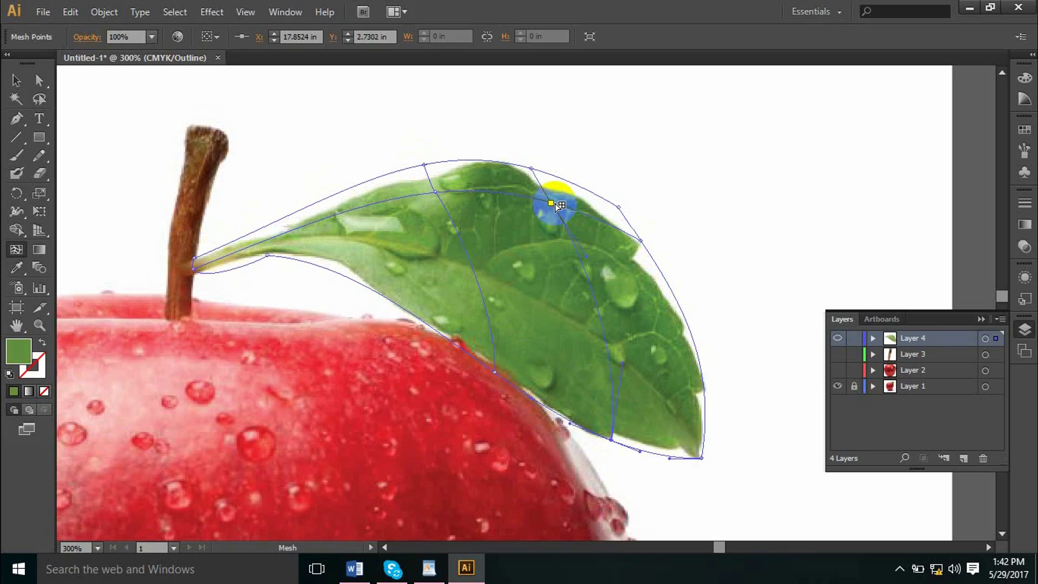
{"action": "left_click", "coordinate": [545, 223]}
{"action": "key", "text": "u"}
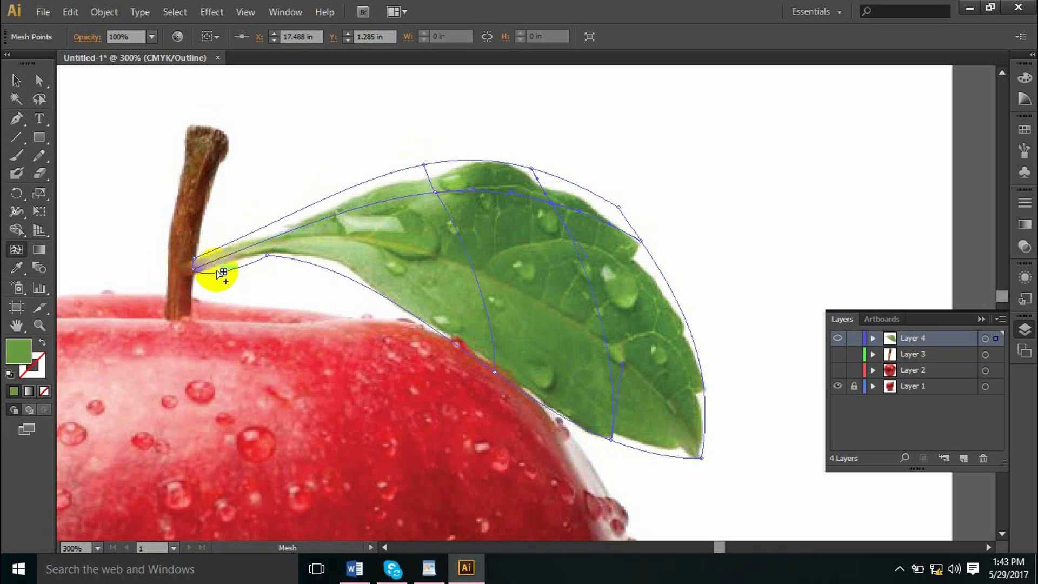
- Add a second lengthwise mesh line from the stalk's underside and colour its points out to the right edge with sampled greens
{"action": "left_click", "coordinate": [217, 271]}
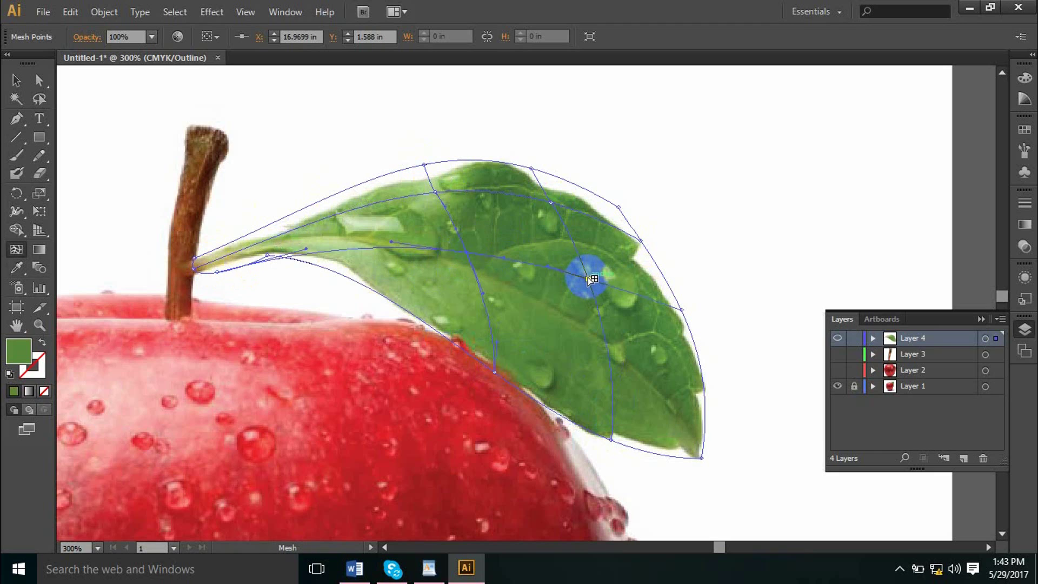
{"action": "left_click", "coordinate": [680, 311]}
{"action": "left_click", "coordinate": [682, 311]}
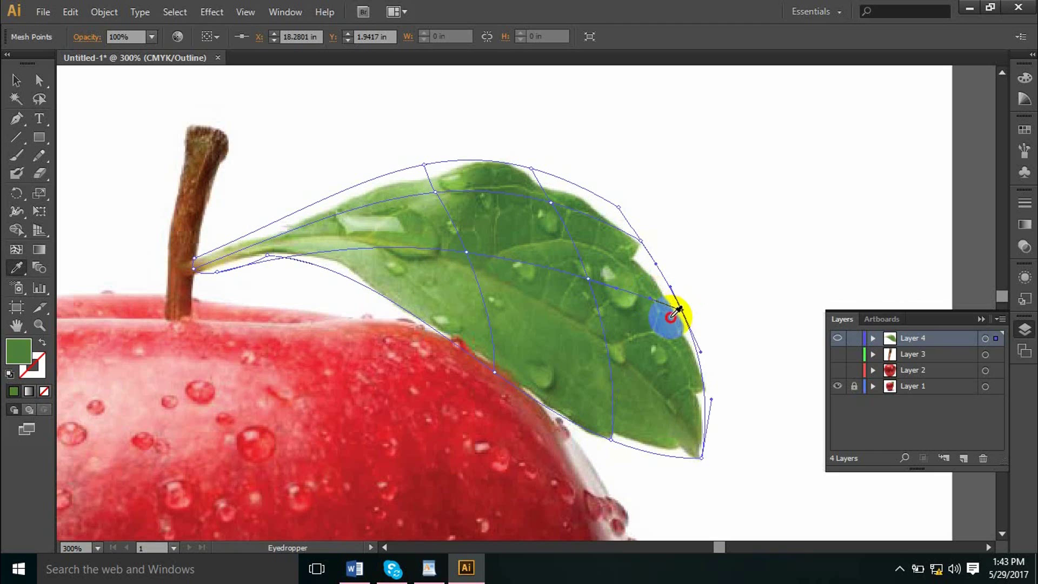
- Add a mesh line across the leaf near its stalk and colour its lower-edge point and intersections with greens sampled from the photo
{"action": "left_click", "coordinate": [389, 297]}
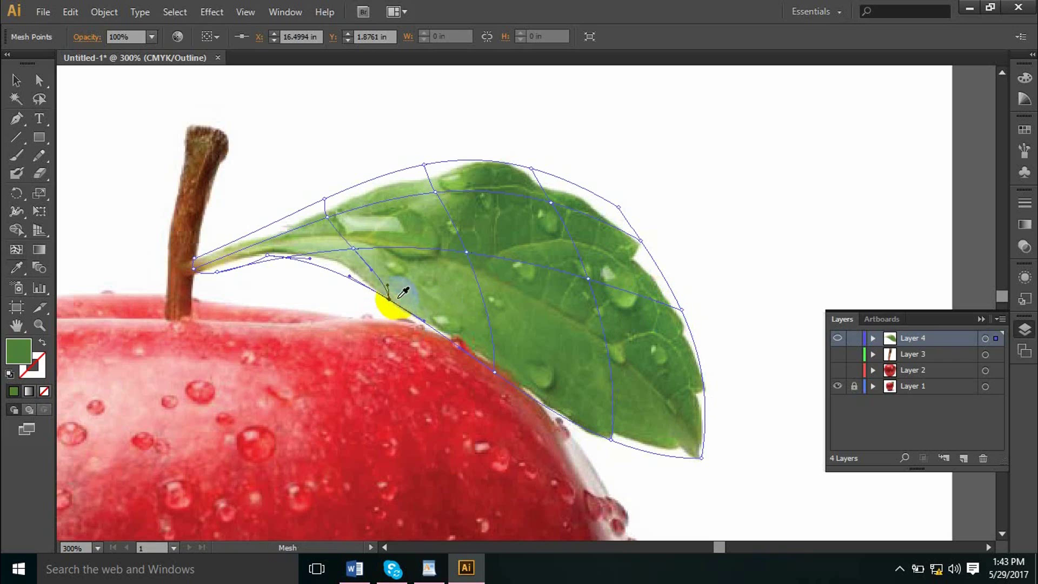
{"action": "left_click", "coordinate": [399, 298]}
{"action": "key", "text": "u"}
{"action": "left_click", "coordinate": [323, 215]}
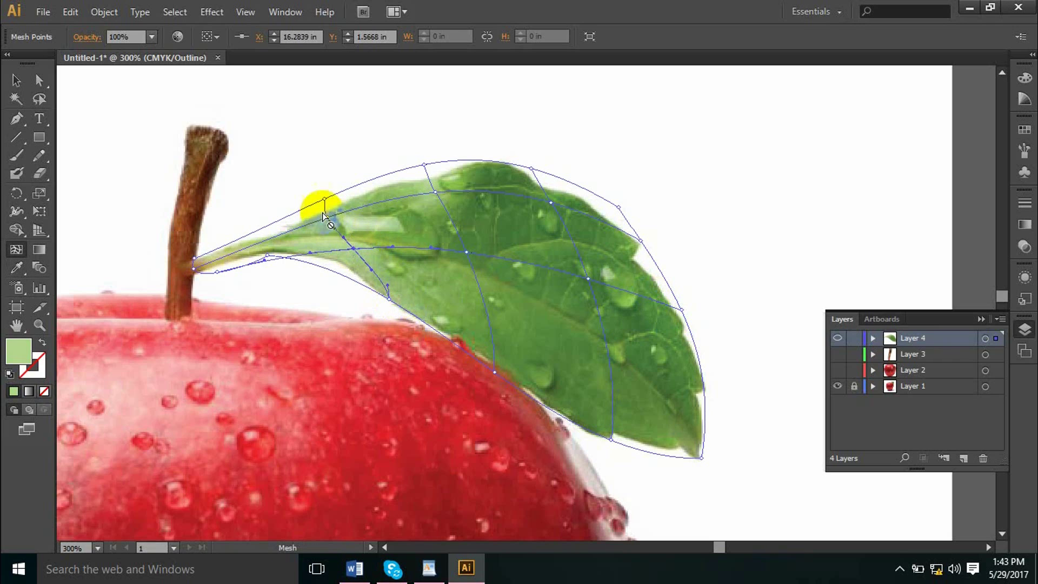
{"action": "left_click", "coordinate": [326, 205]}
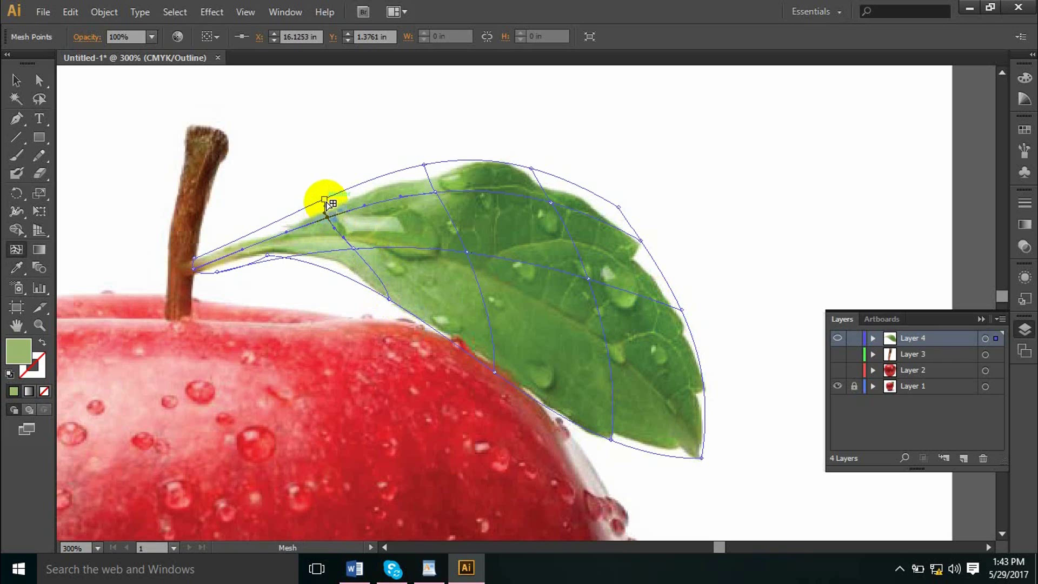
{"action": "key", "text": "i"}
- Add a mesh line across the leaf between the stalk-end line and the middle one, colouring its lower-edge point and both intersections with sampled greens
{"action": "key", "text": "u"}
{"action": "left_click", "coordinate": [450, 339]}
{"action": "key", "text": "i"}
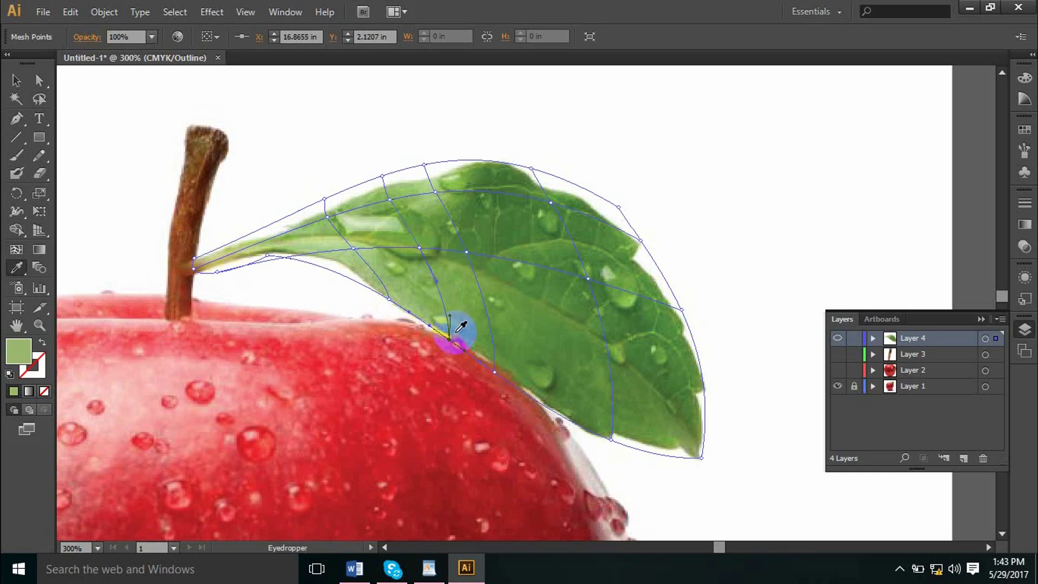
{"action": "left_click", "coordinate": [457, 318]}
{"action": "key", "text": "u"}
{"action": "left_click", "coordinate": [420, 248]}
{"action": "key", "text": "i"}
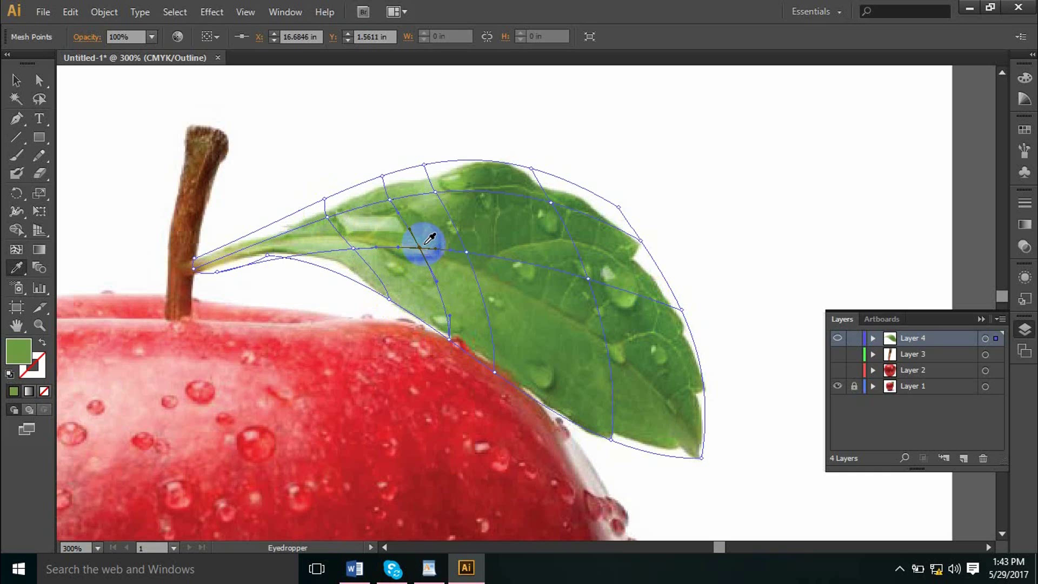
{"action": "key", "text": "u"}
{"action": "left_click", "coordinate": [391, 201]}
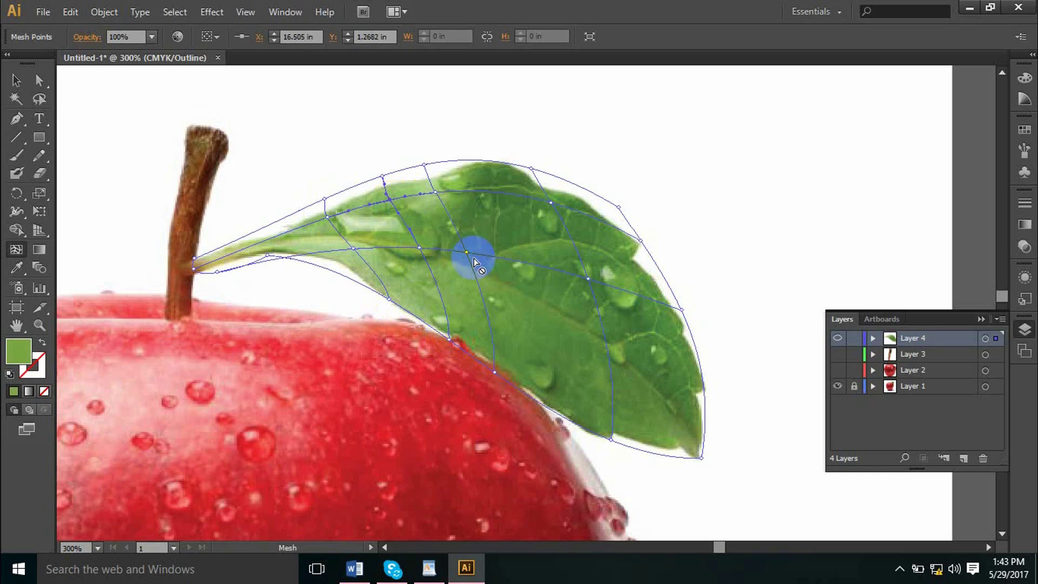
- Add a cross mesh line just before the leaf's tip-side line and colour its points from the lower edge to the upper edge with sampled greens
{"action": "key", "text": "i"}
{"action": "left_click", "coordinate": [576, 409]}
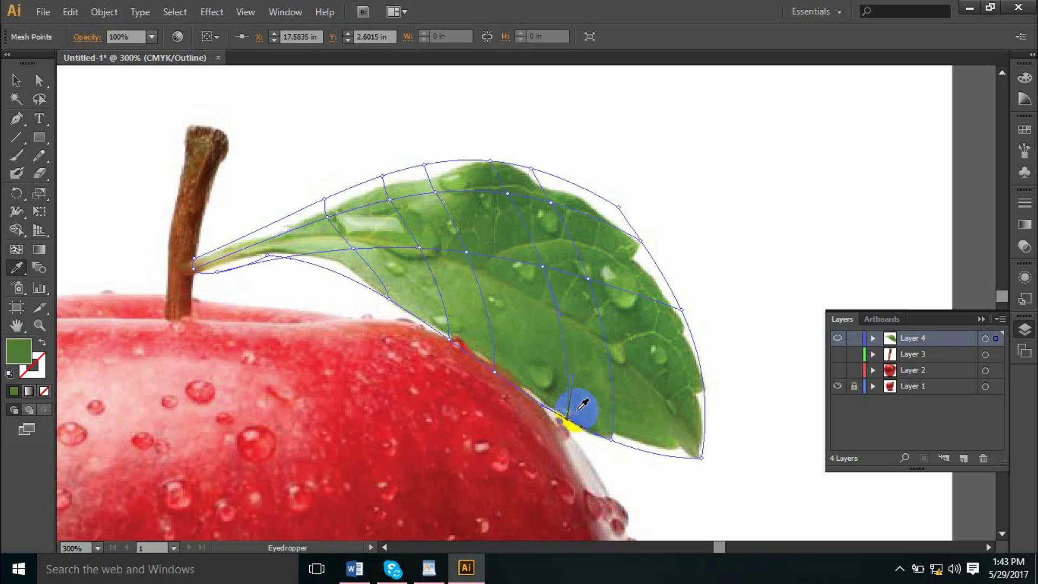
{"action": "key", "text": "u"}
{"action": "left_click", "coordinate": [543, 268]}
{"action": "key", "text": "i"}
{"action": "left_click", "coordinate": [534, 285]}
{"action": "key", "text": "u"}
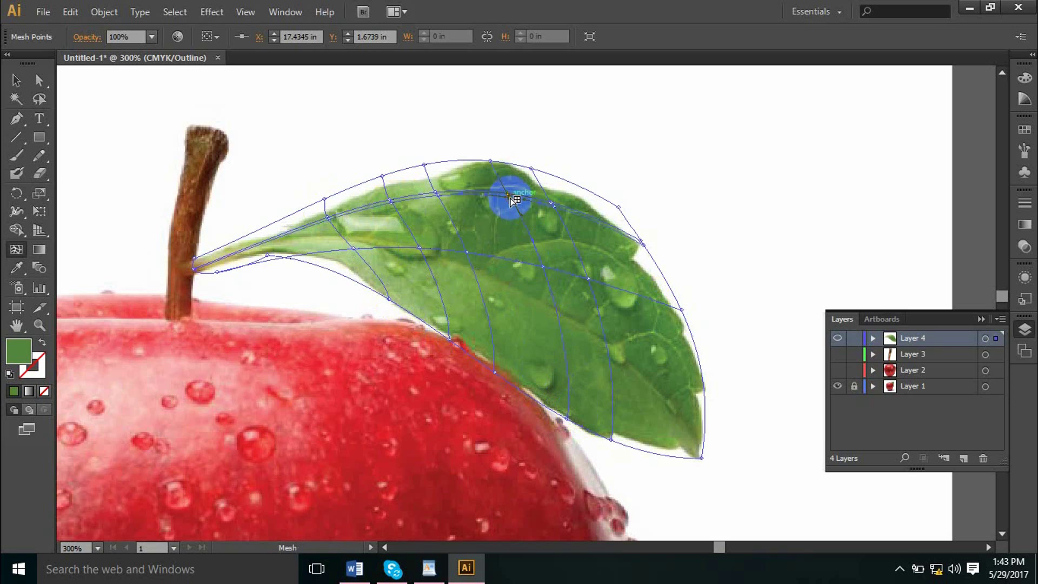
{"action": "left_click", "coordinate": [510, 195]}
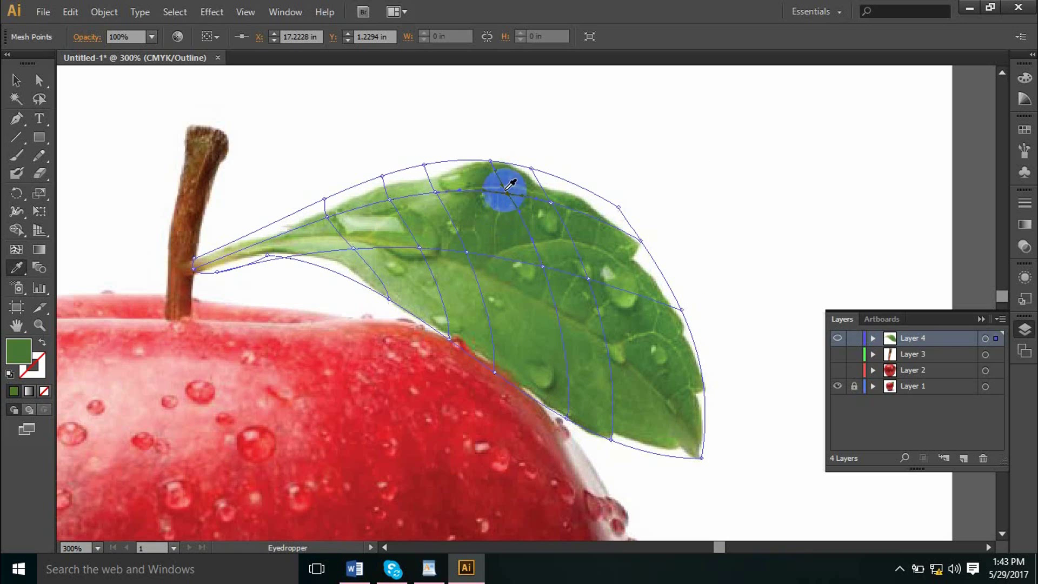
{"action": "left_click", "coordinate": [491, 161]}
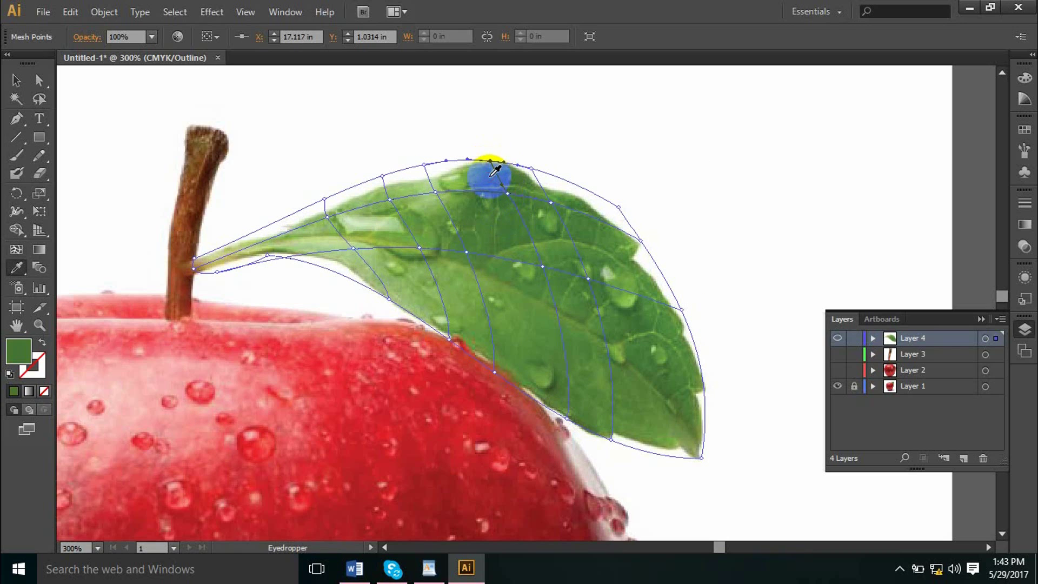
{"action": "key", "text": "i"}
- Add a last mesh line across the leaf close to its tip and colour its lower-edge point with a sampled light green
{"action": "left_click", "coordinate": [653, 452]}
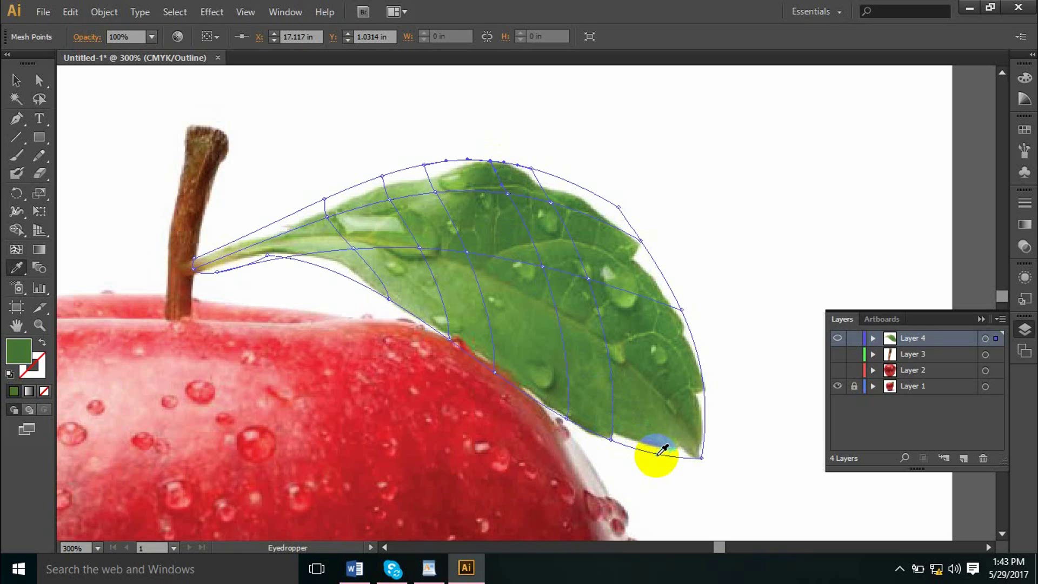
{"action": "key", "text": "u"}
{"action": "left_click", "coordinate": [660, 454]}
{"action": "key", "text": "i"}
{"action": "left_click", "coordinate": [664, 444]}
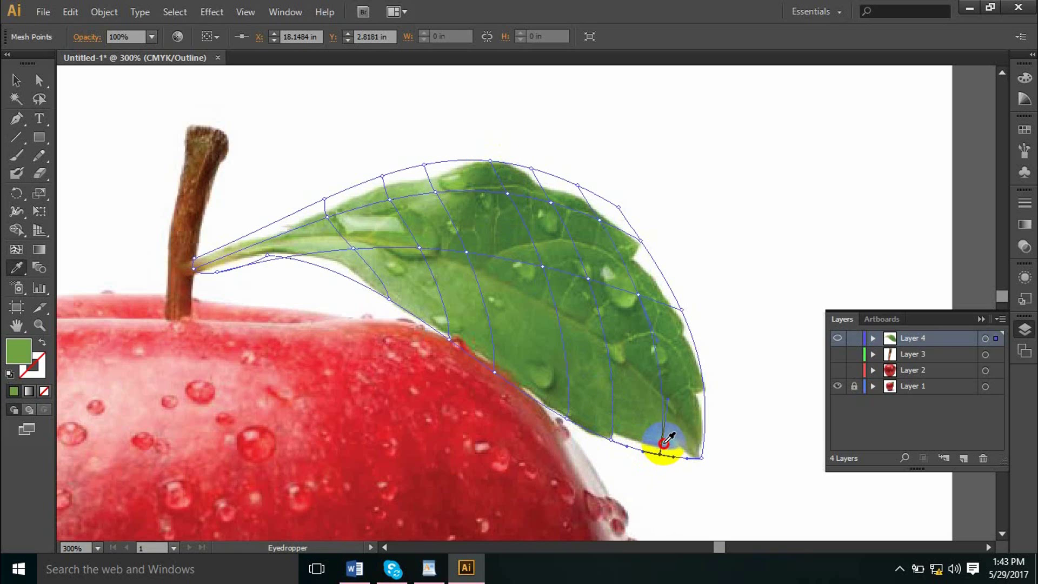
- Colour the two inner intersections of the cross line nearest the tip with sampled greens and deselect the leaf mesh
{"action": "key", "text": "u"}
{"action": "left_click", "coordinate": [634, 296]}
{"action": "left_click", "coordinate": [616, 237]}
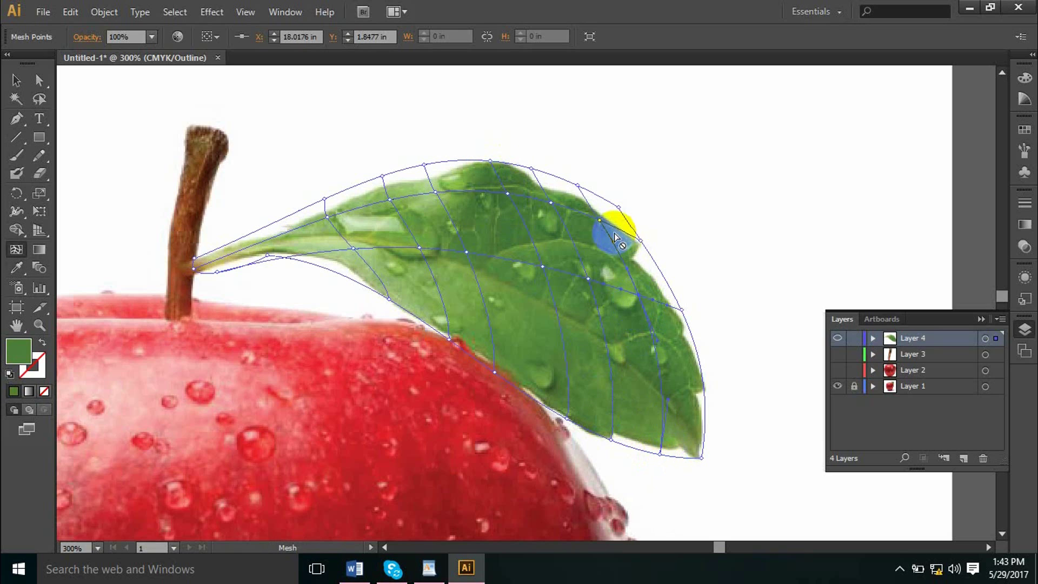
{"action": "left_click", "coordinate": [601, 221]}
{"action": "key", "text": "i"}
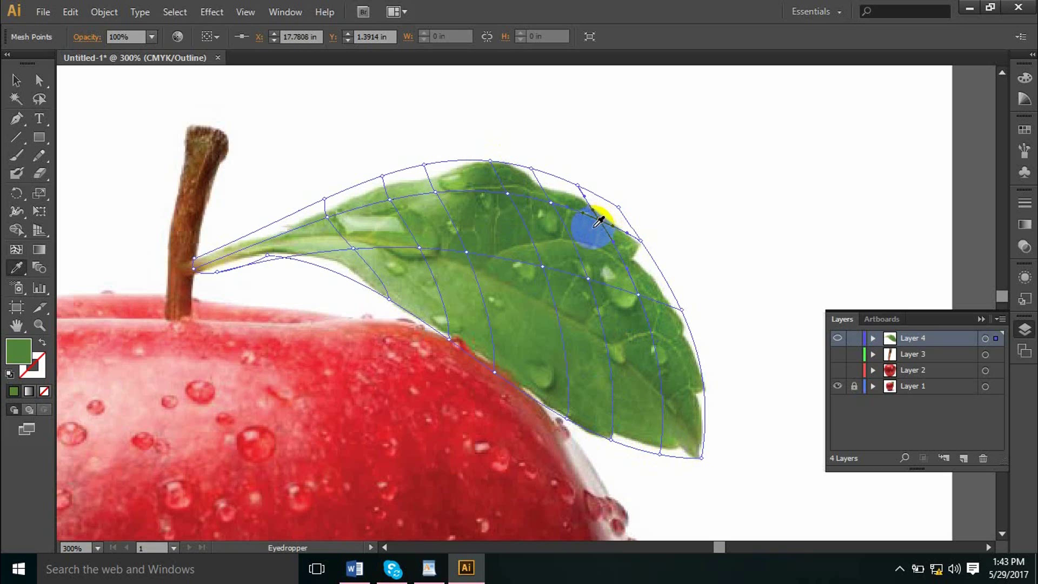
{"action": "left_click", "coordinate": [483, 253]}
{"action": "left_click", "coordinate": [16, 80]}
{"action": "left_click", "coordinate": [465, 139]}
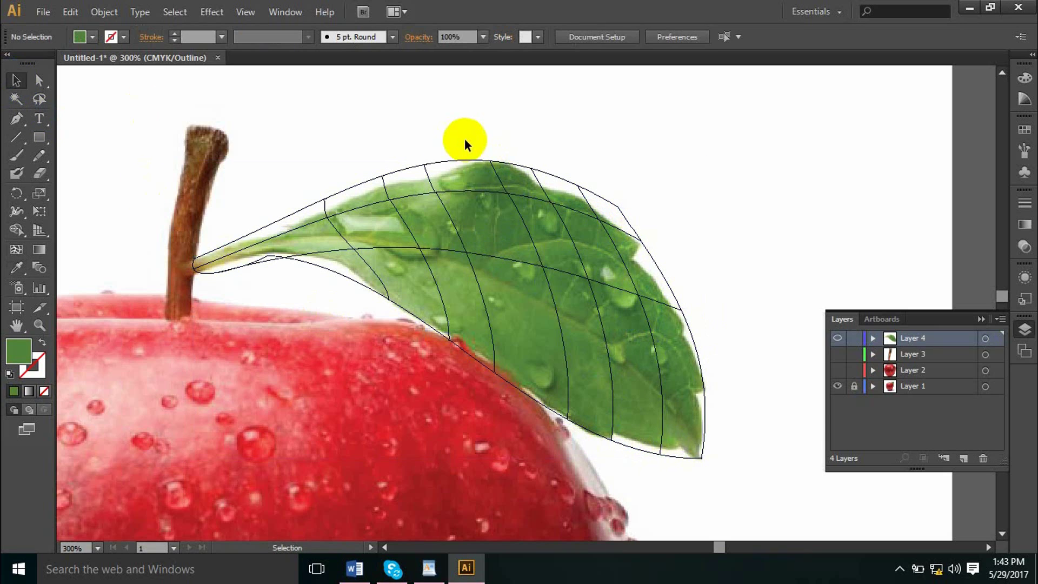
- Make Layer 3 and Layer 2 visible and switch Layer 2 and Layer 4 from outline to preview display
{"action": "left_click", "coordinate": [661, 326], "text": "ctrl+alt"}
{"action": "left_click", "coordinate": [661, 326], "text": "ctrl+alt"}
{"action": "left_click", "coordinate": [528, 313], "text": "ctrl+alt"}
{"action": "left_click", "coordinate": [521, 308], "text": "ctrl+alt"}
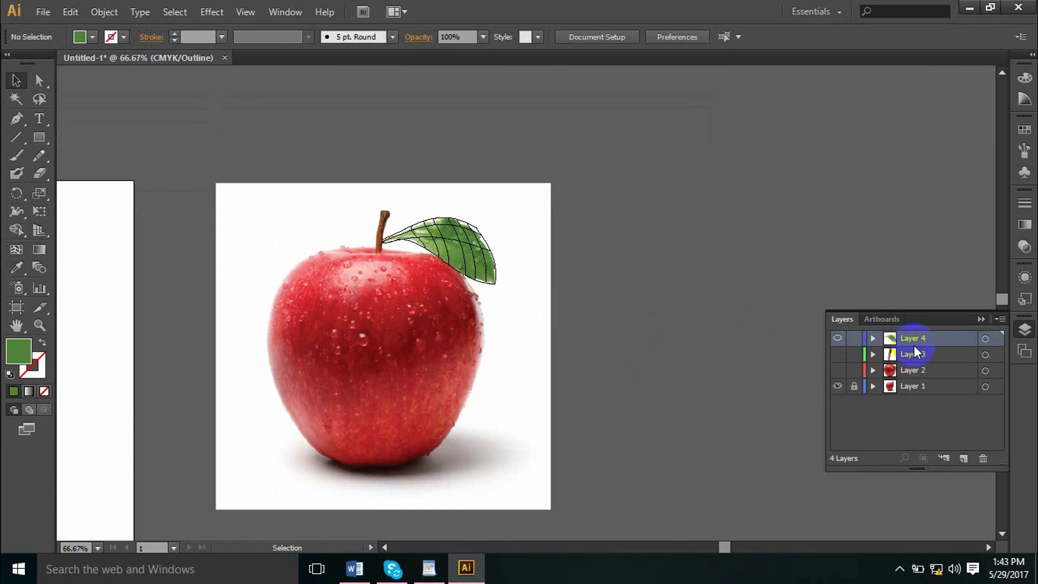
{"action": "left_click", "coordinate": [837, 355]}
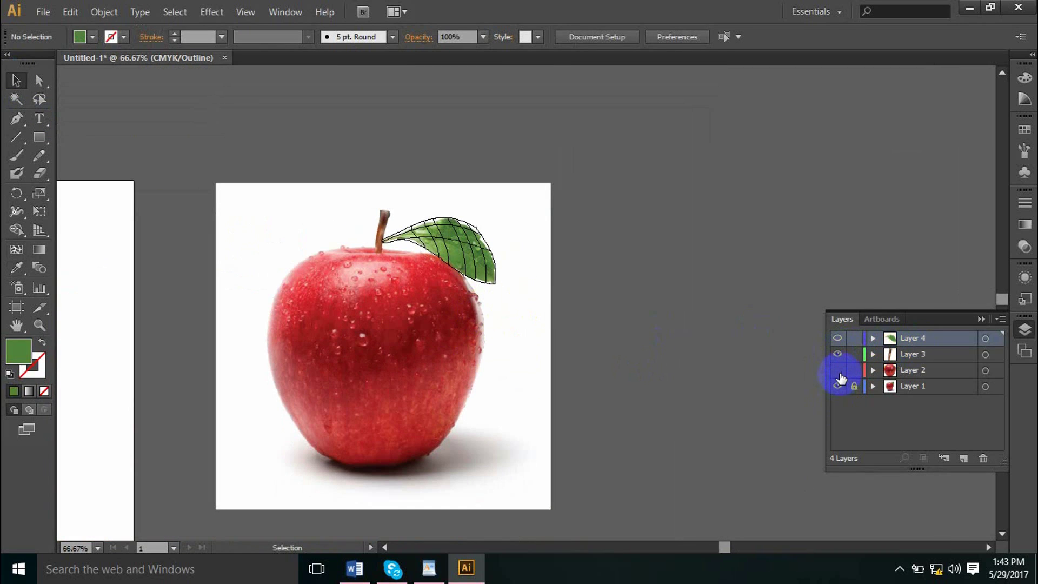
{"action": "left_click", "coordinate": [838, 371]}
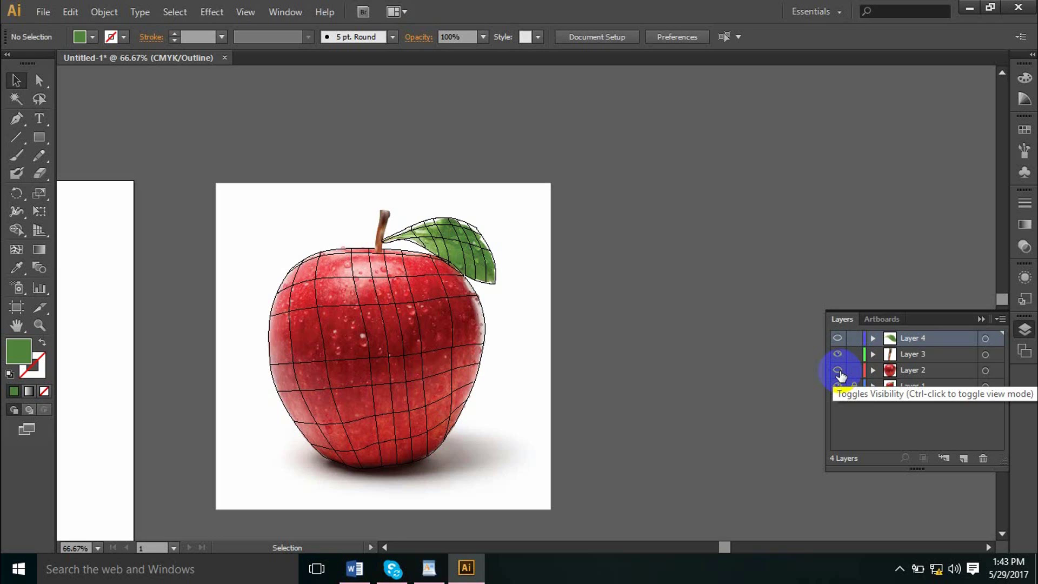
{"action": "left_click", "coordinate": [839, 372], "text": "ctrl"}
{"action": "left_click", "coordinate": [837, 341], "text": "ctrl"}
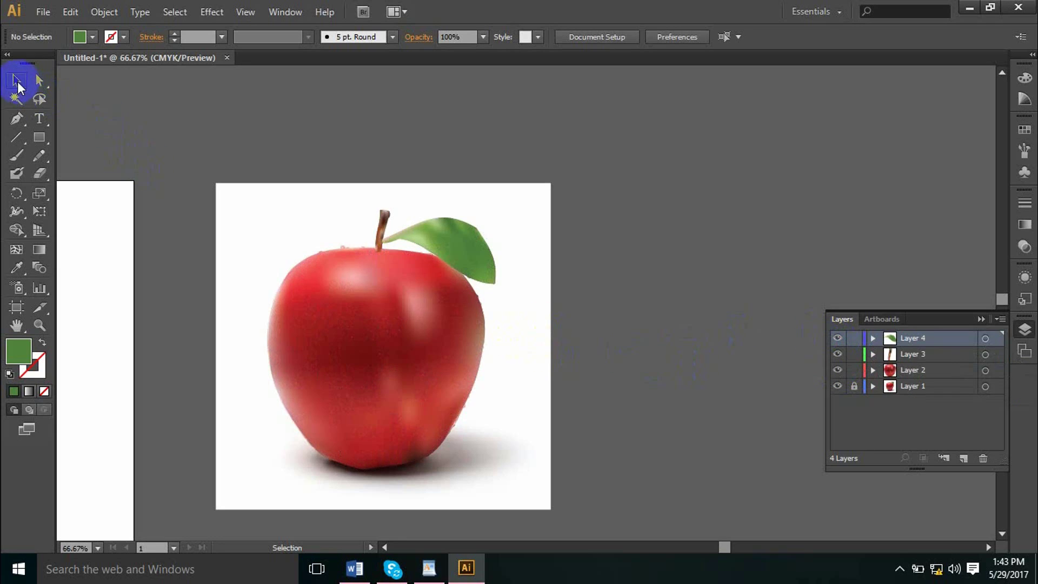
- Hide the photo's Layer 1 and move the whole mesh apple with its stem and leaf to the empty area right of the photo
{"action": "left_click", "coordinate": [839, 389]}
{"action": "left_click_drag", "start_coordinate": [294, 215], "coordinate": [525, 532]}
{"action": "left_click_drag", "start_coordinate": [420, 324], "coordinate": [755, 316]}
{"action": "left_click", "coordinate": [583, 433]}
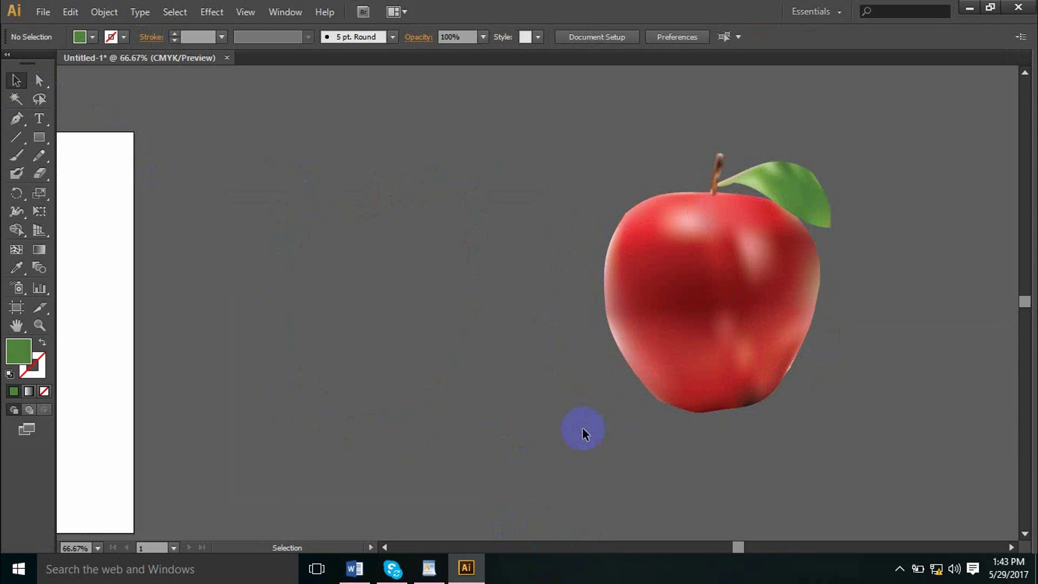
- Make the photo's Layer 1 visible again and bring the photo and the mesh apple into view side by side
{"action": "key", "text": "F7"}
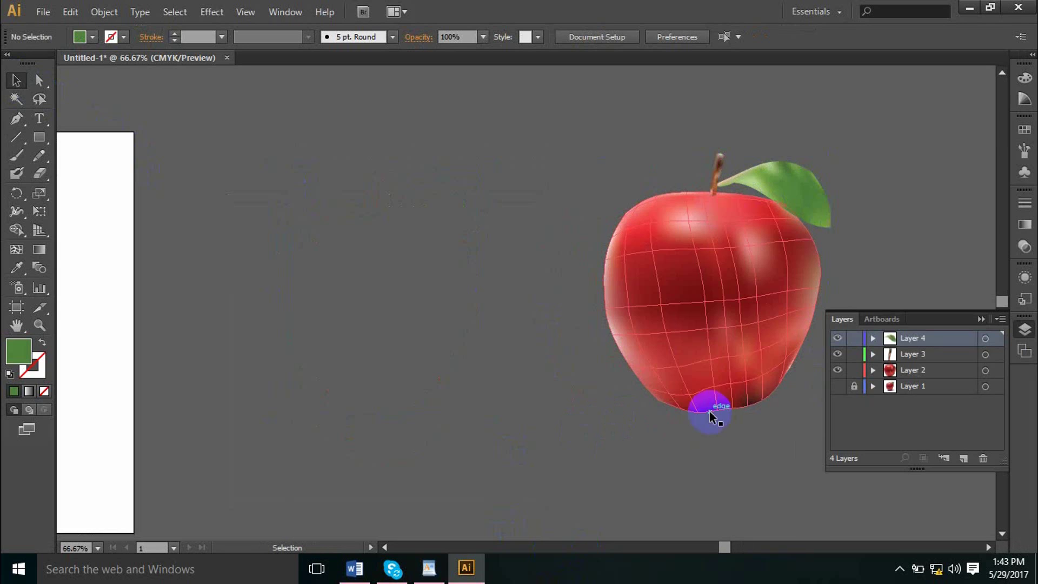
{"action": "left_click", "coordinate": [838, 386]}
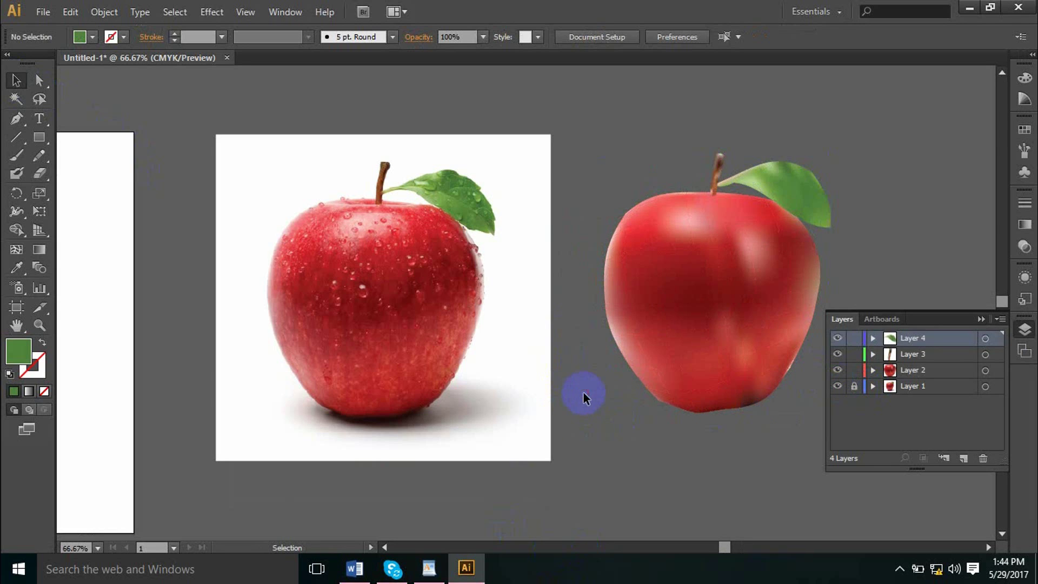
{"action": "left_click_drag", "start_coordinate": [584, 394], "coordinate": [524, 403]}
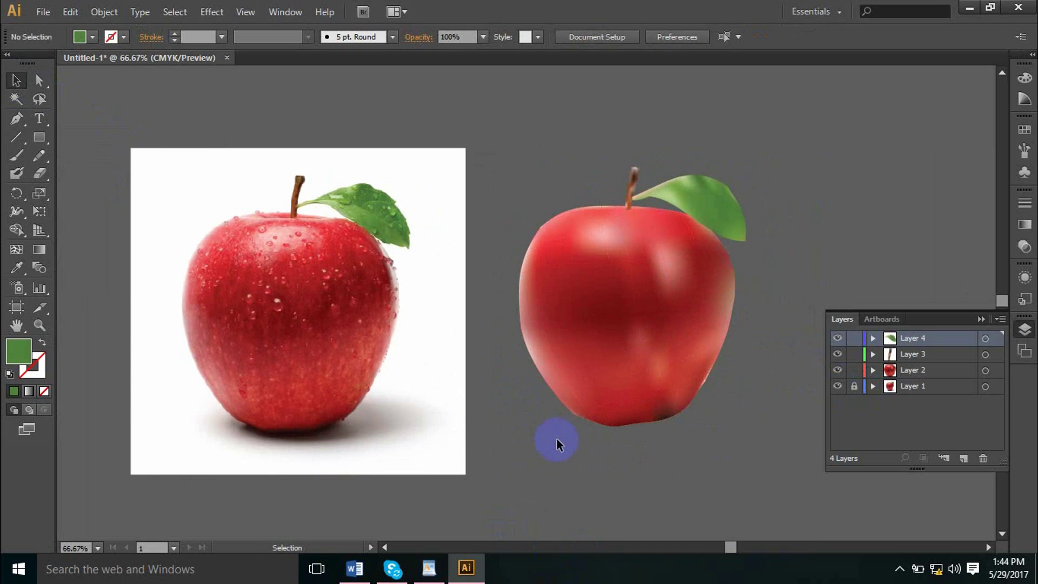